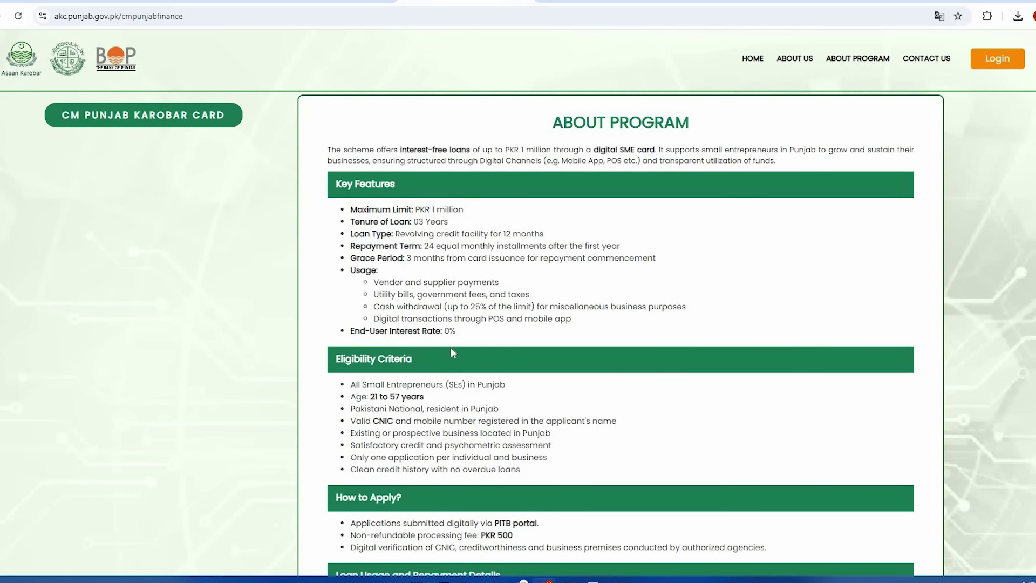
left_click_drag(335, 359, 412, 362)
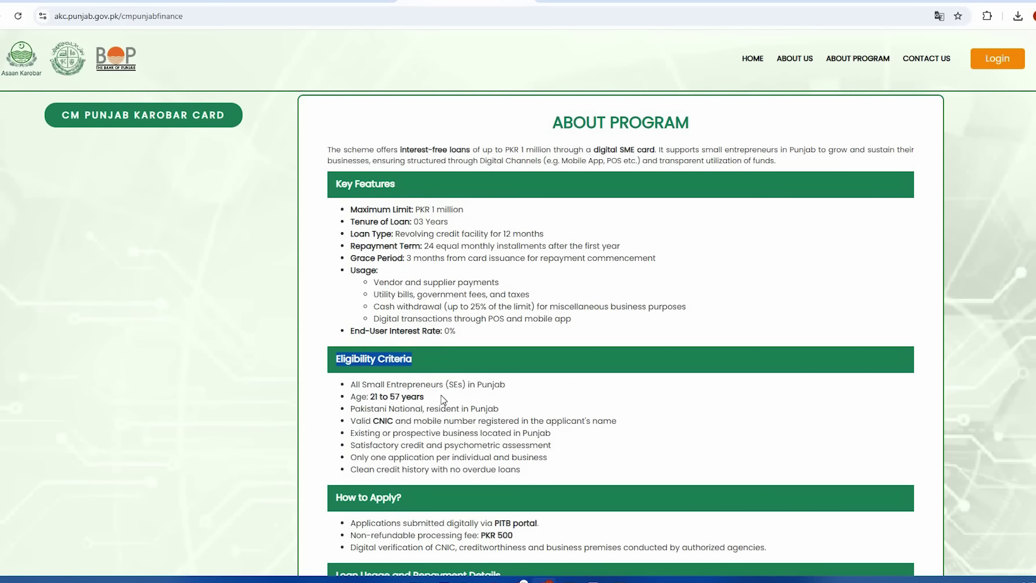
scroll(442, 395, "down", 3)
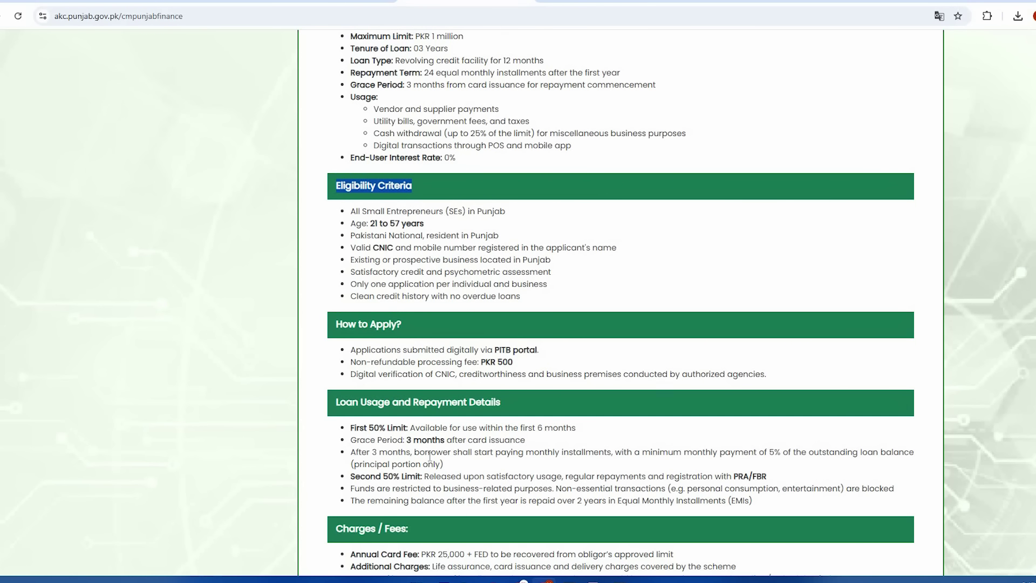
scroll(430, 457, "down", 2)
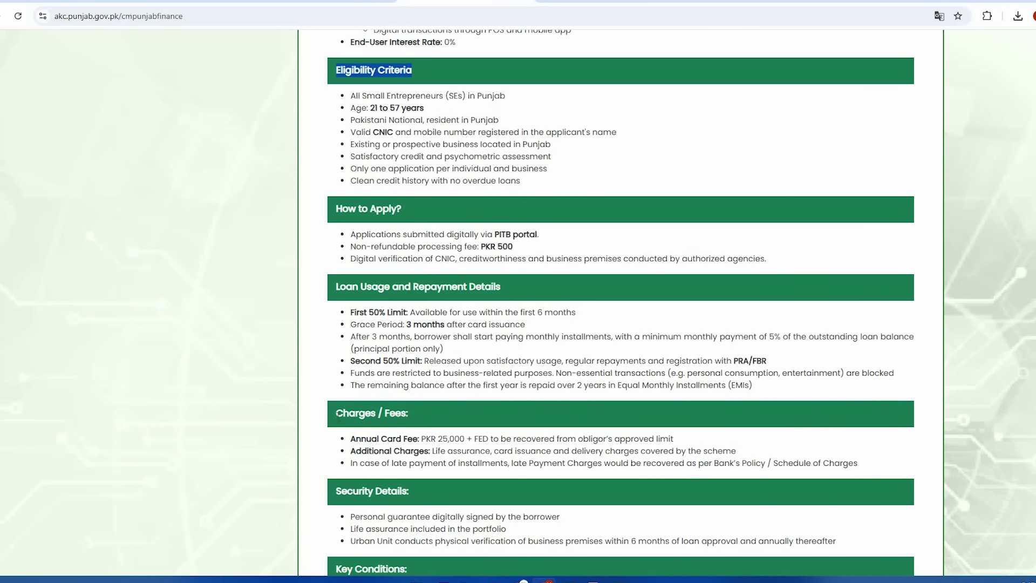
left_click_drag(337, 414, 422, 427)
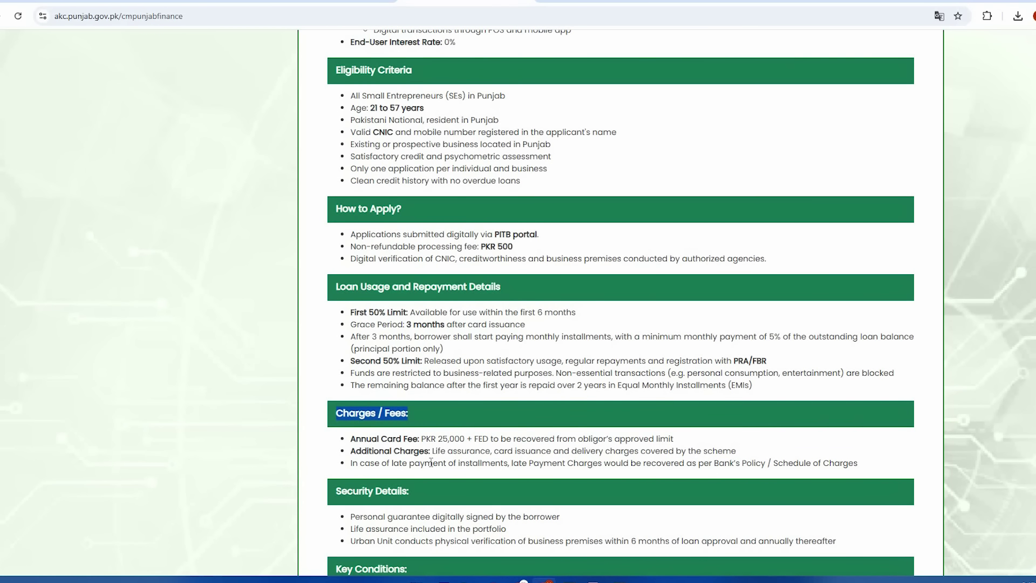
scroll(430, 463, "down", 2)
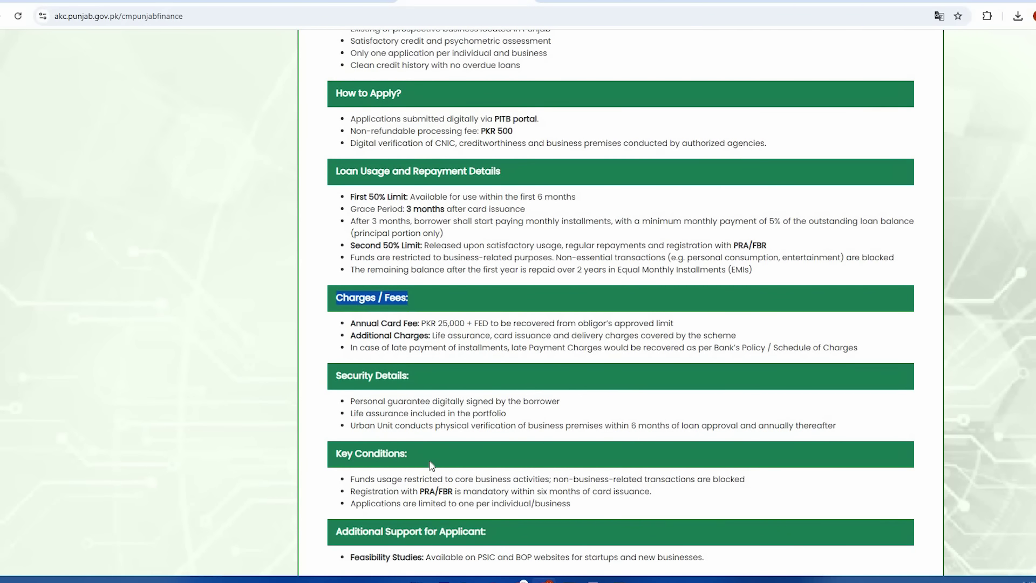
scroll(431, 465, "down", 1)
left_click(345, 2)
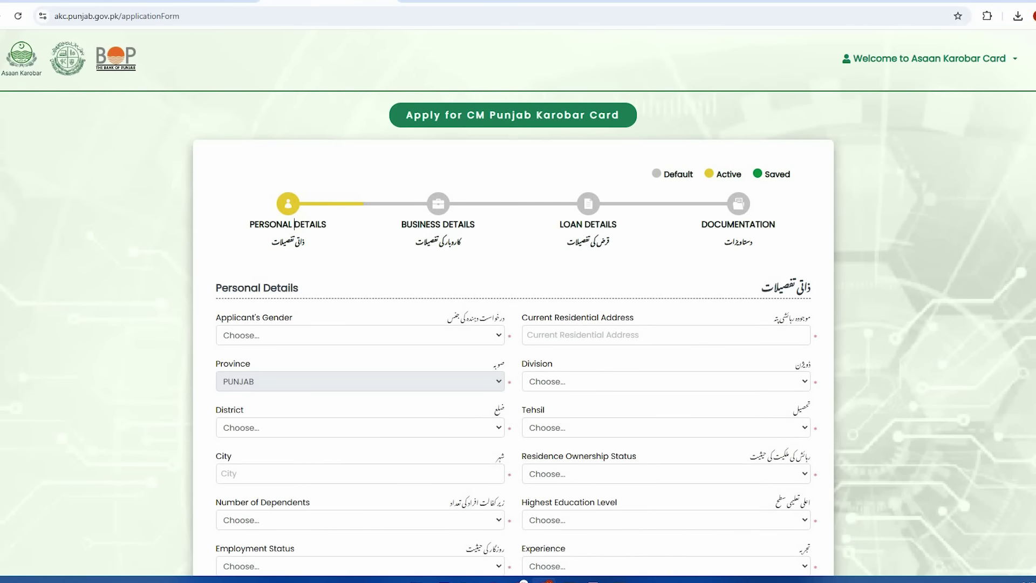
left_click(440, 2)
scroll(428, 80, "up", 8)
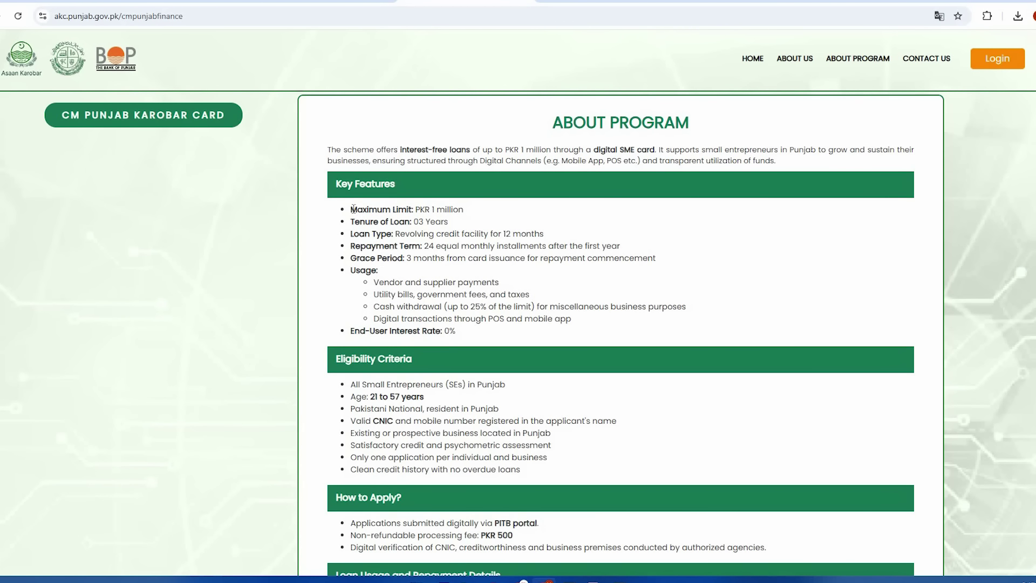
left_click_drag(351, 210, 465, 214)
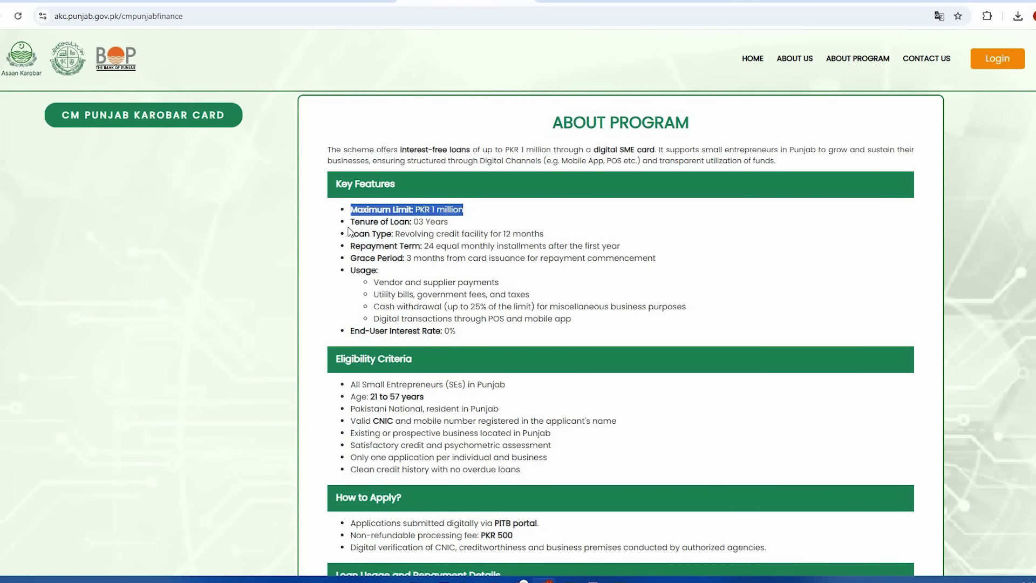
left_click_drag(351, 222, 449, 222)
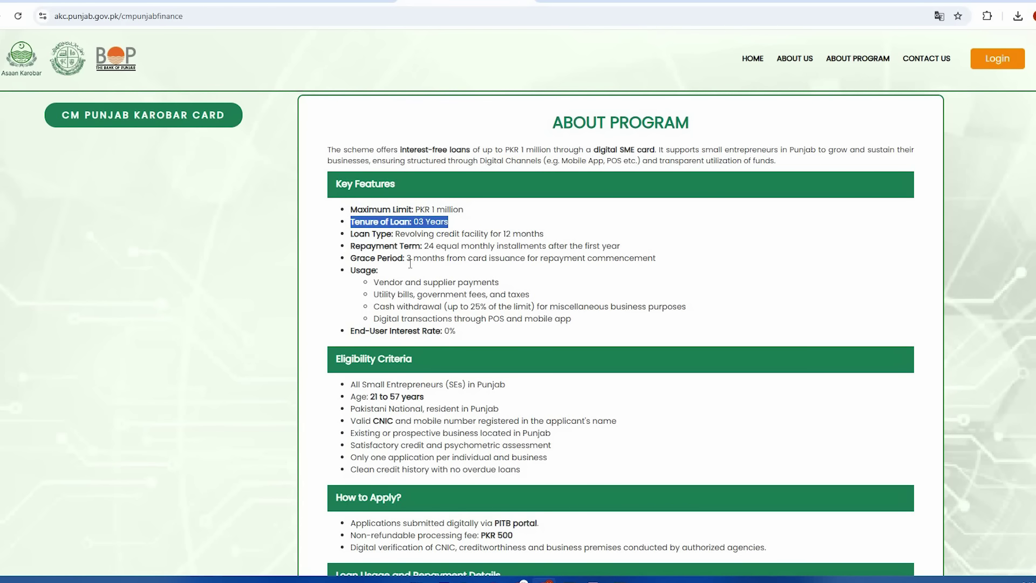
left_click_drag(349, 259, 663, 263)
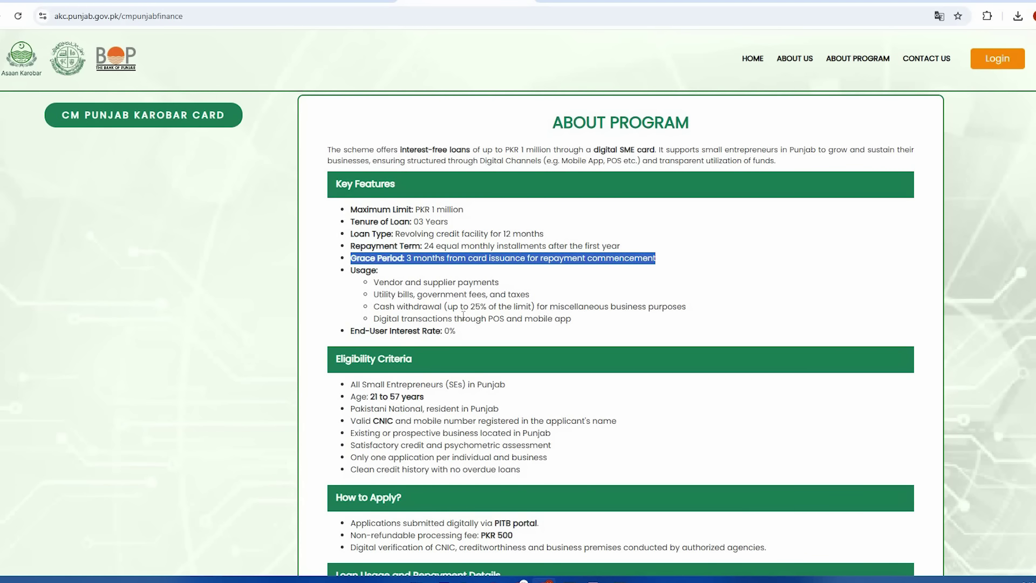
left_click(449, 322)
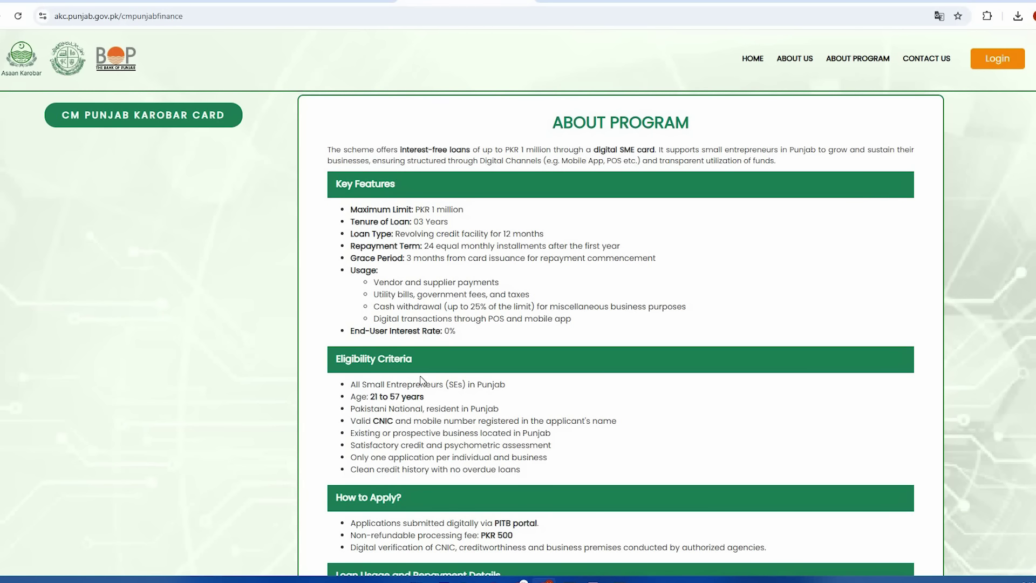
scroll(378, 324, "down", 2)
left_click_drag(337, 252, 422, 254)
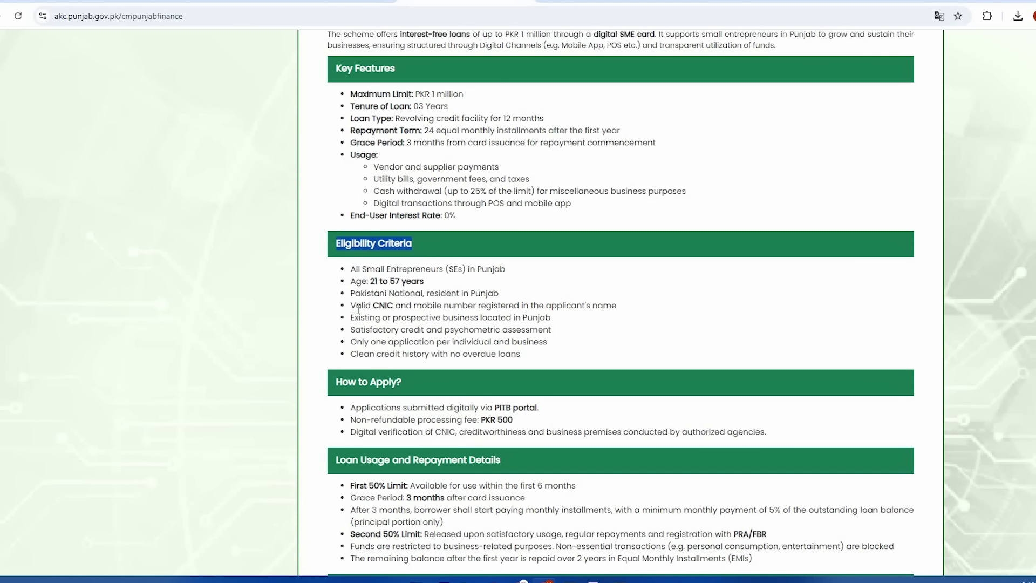
scroll(359, 306, "up", 1)
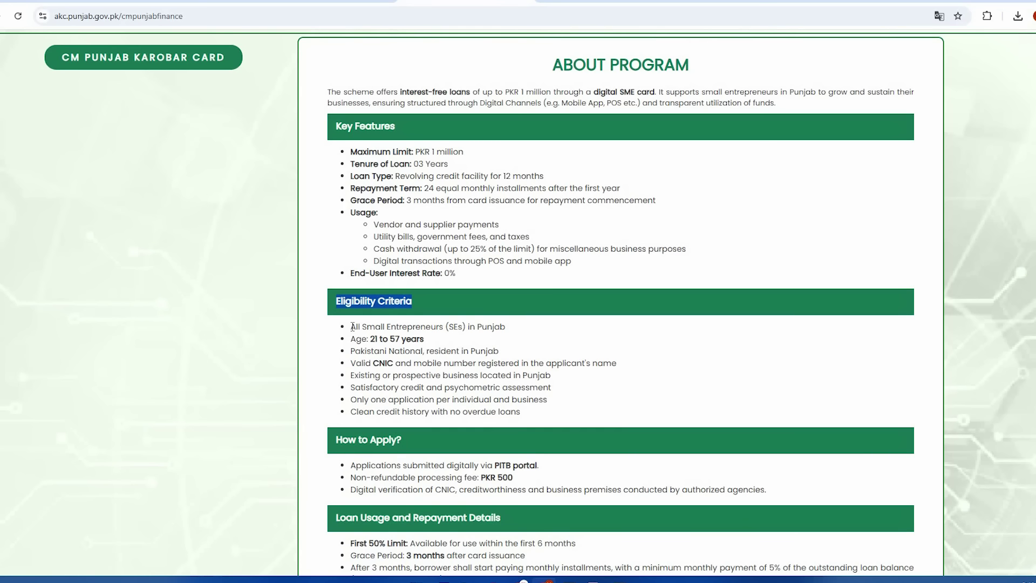
left_click(352, 327)
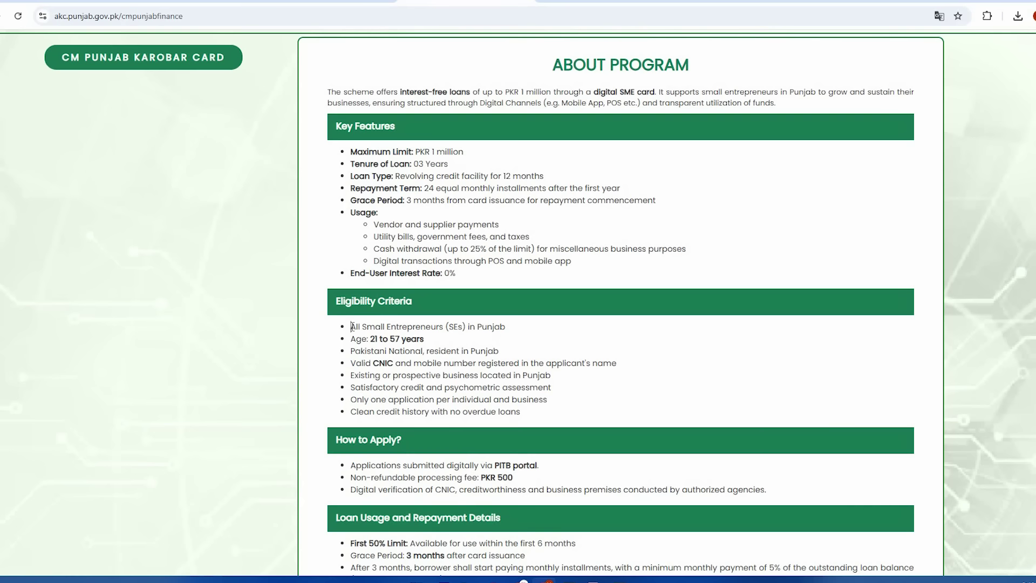
left_click_drag(352, 326, 512, 330)
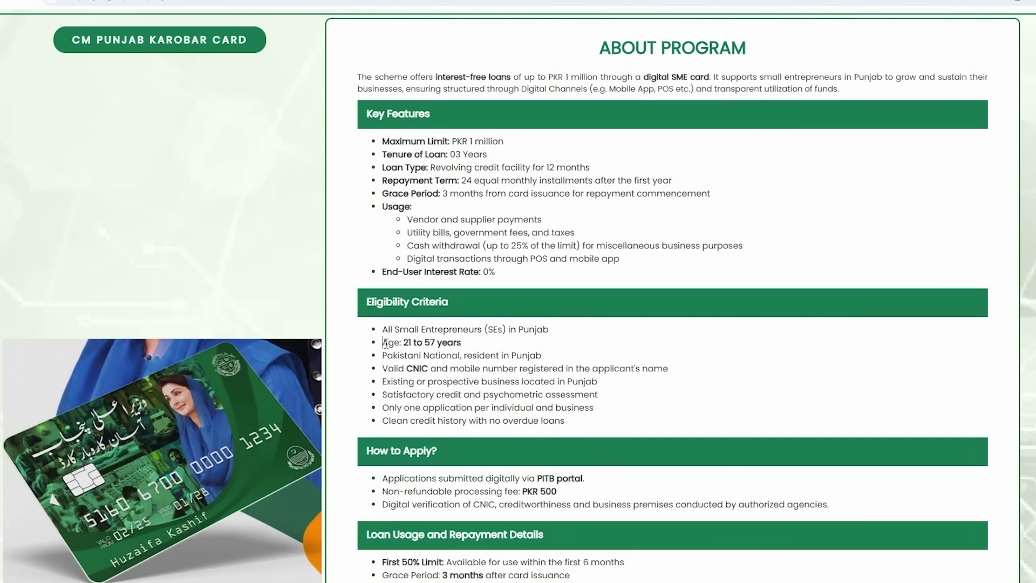
left_click_drag(350, 338, 477, 343)
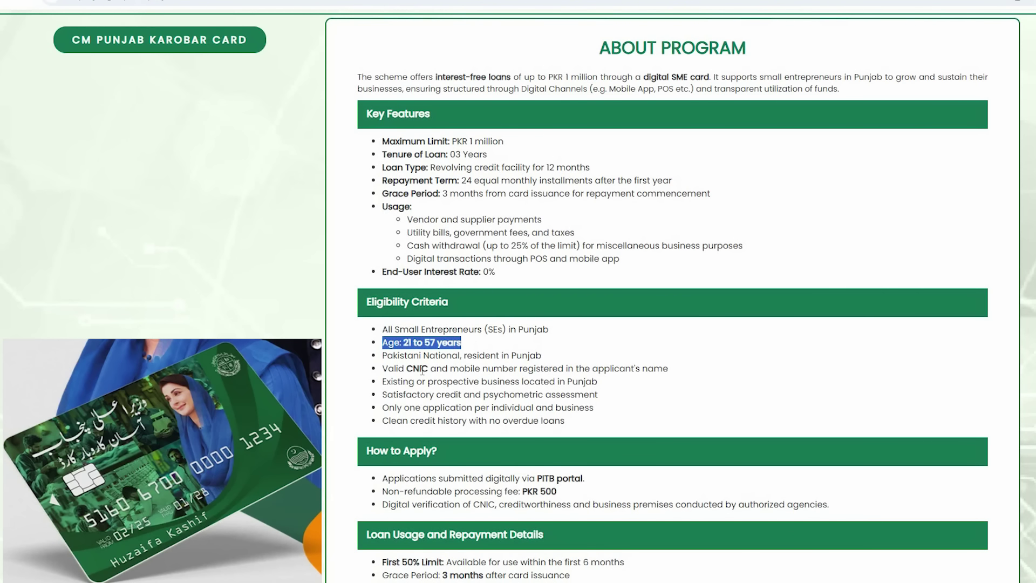
left_click_drag(382, 356, 543, 356)
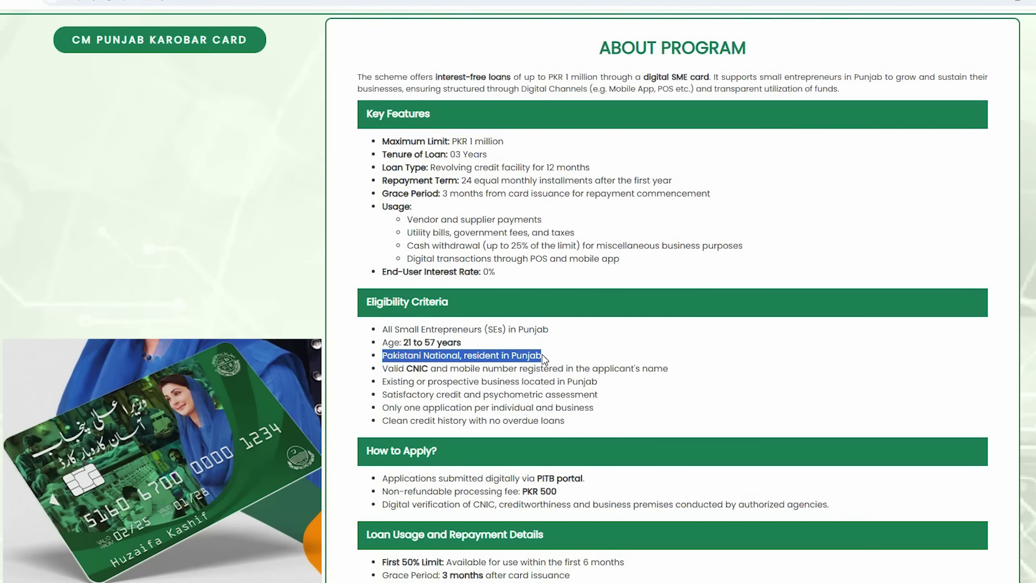
left_click(382, 372)
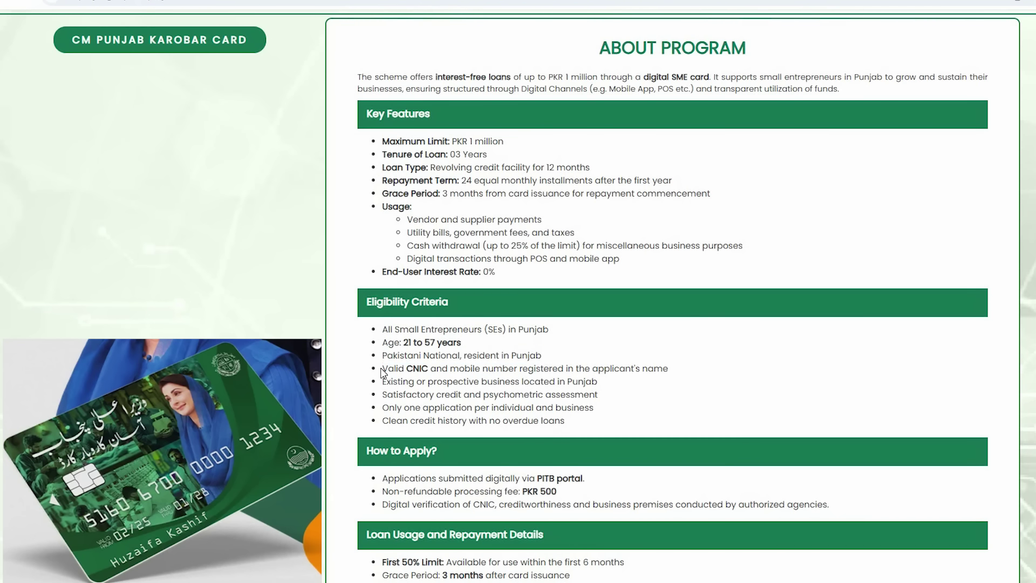
left_click_drag(382, 373, 678, 370)
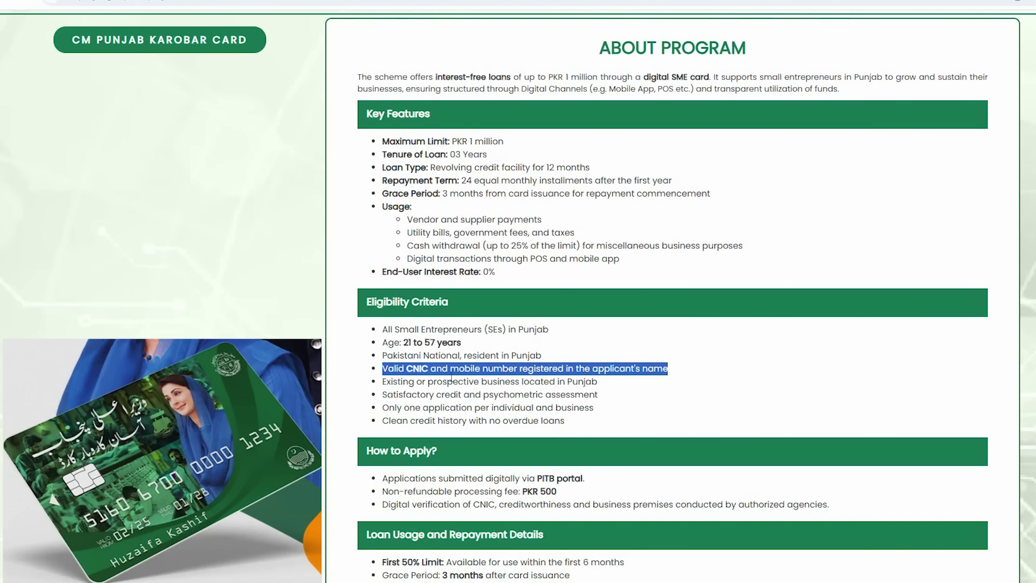
left_click(383, 386)
left_click_drag(381, 379, 591, 383)
left_click(387, 395)
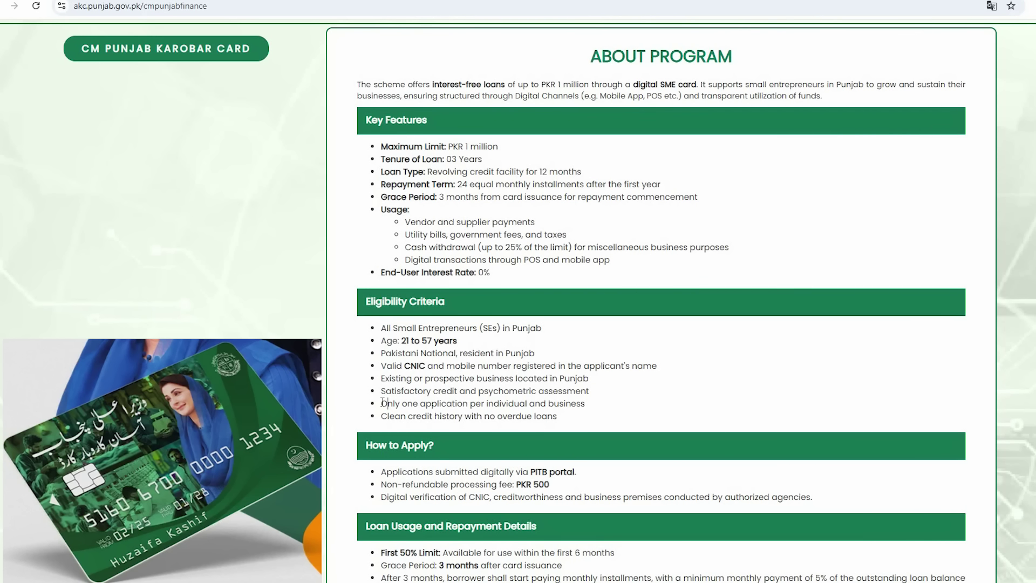
left_click_drag(381, 403, 606, 410)
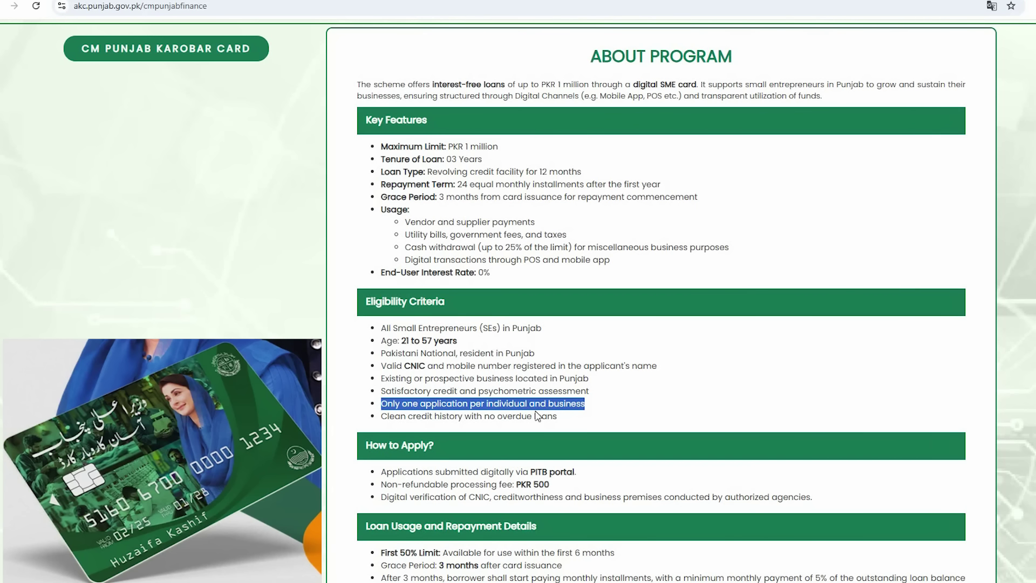
left_click(381, 416)
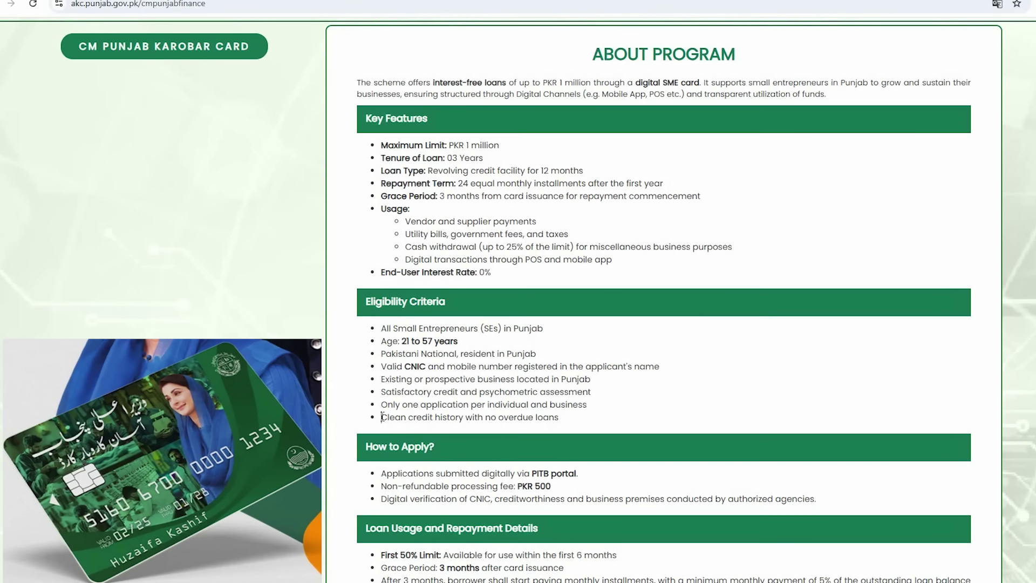
left_click_drag(382, 417, 464, 416)
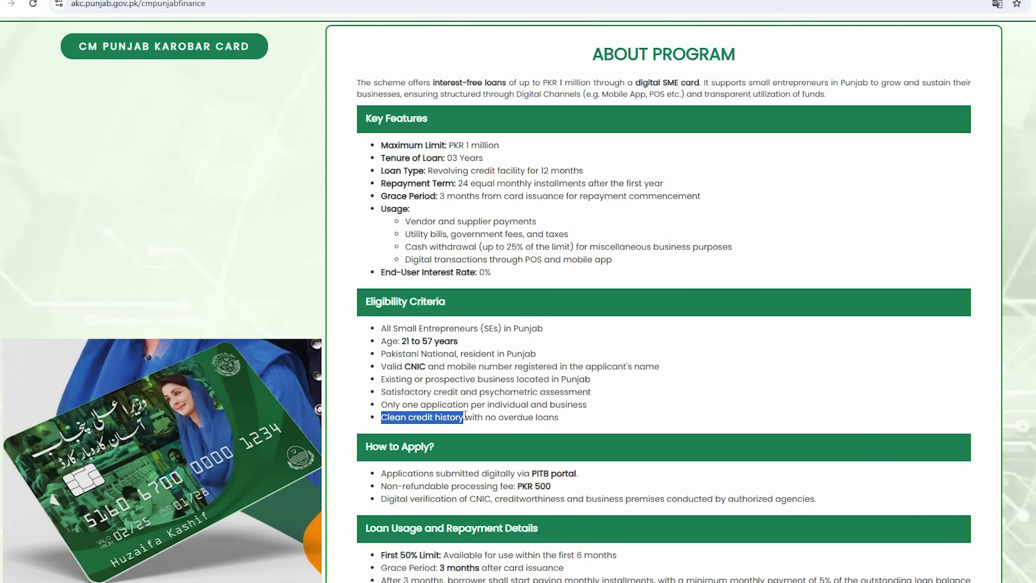
left_click_drag(464, 416, 560, 416)
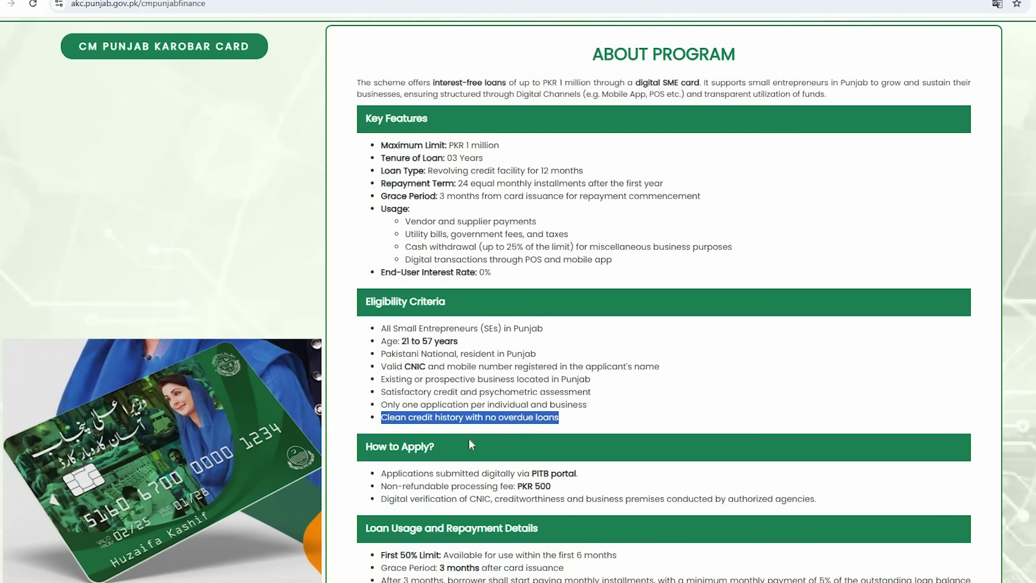
scroll(451, 448, "down", 1)
left_click(414, 308)
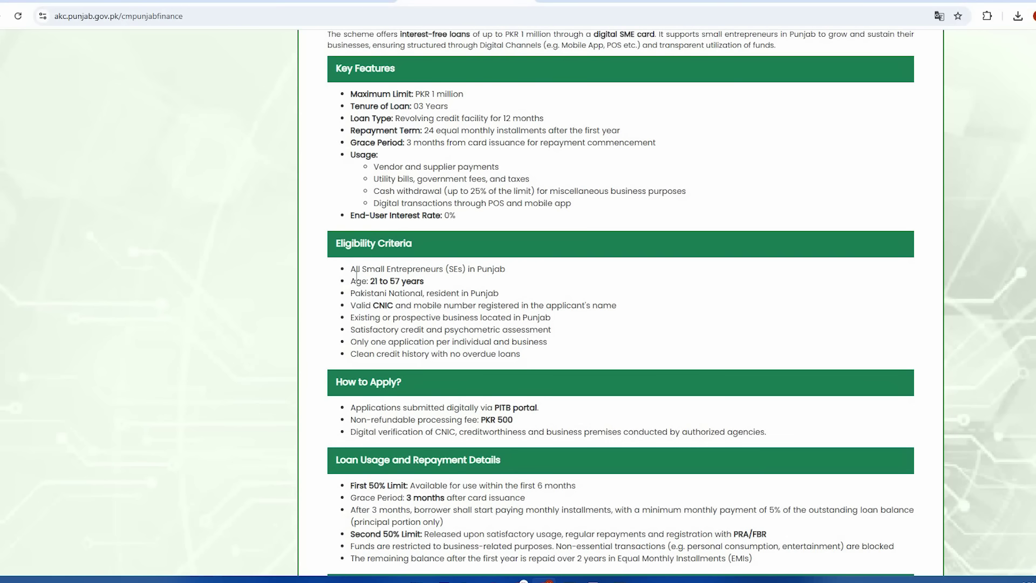
left_click_drag(351, 268, 539, 360)
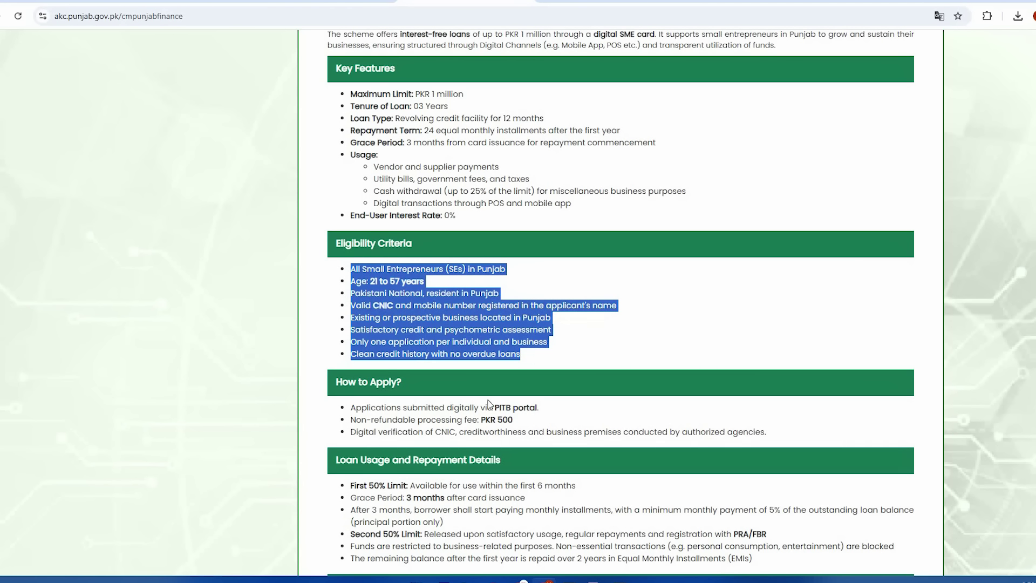
left_click(364, 411)
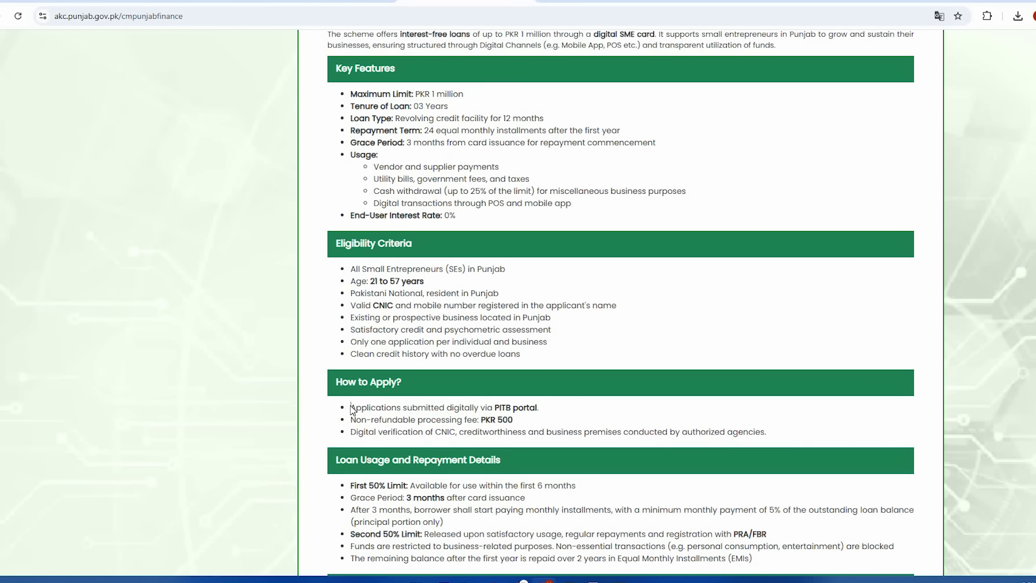
left_click_drag(352, 411, 461, 410)
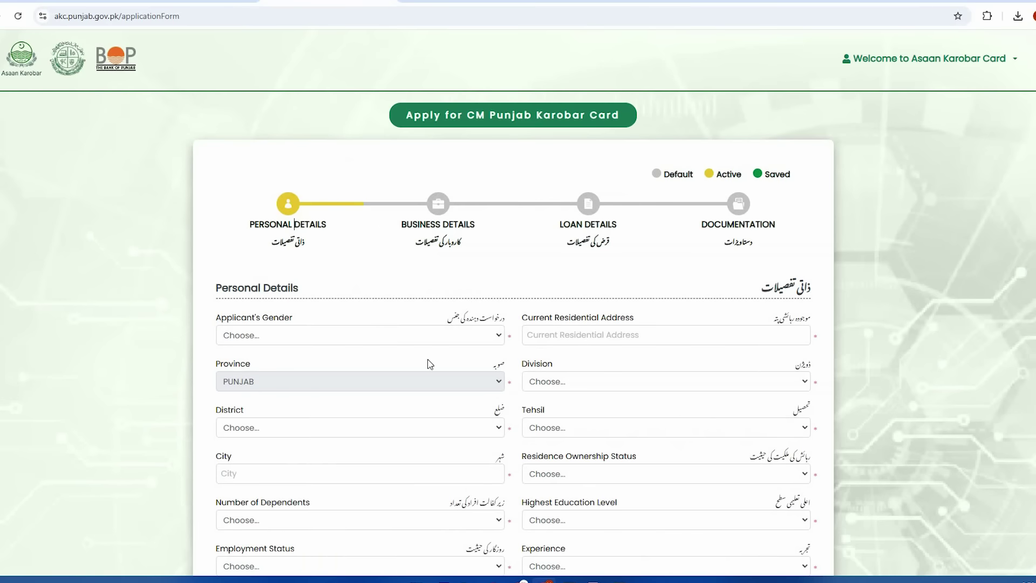
scroll(467, 373, "down", 2)
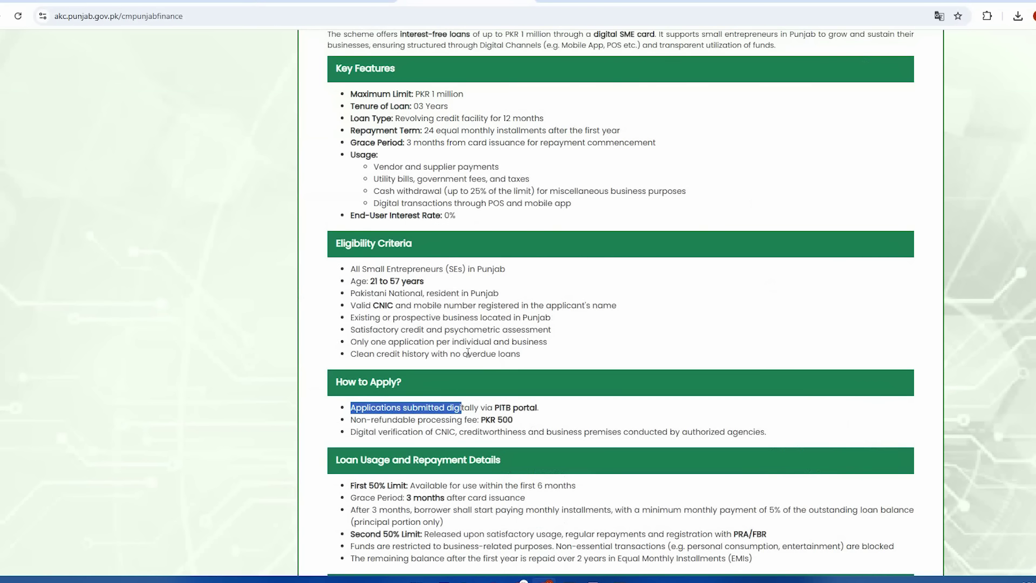
left_click(351, 422)
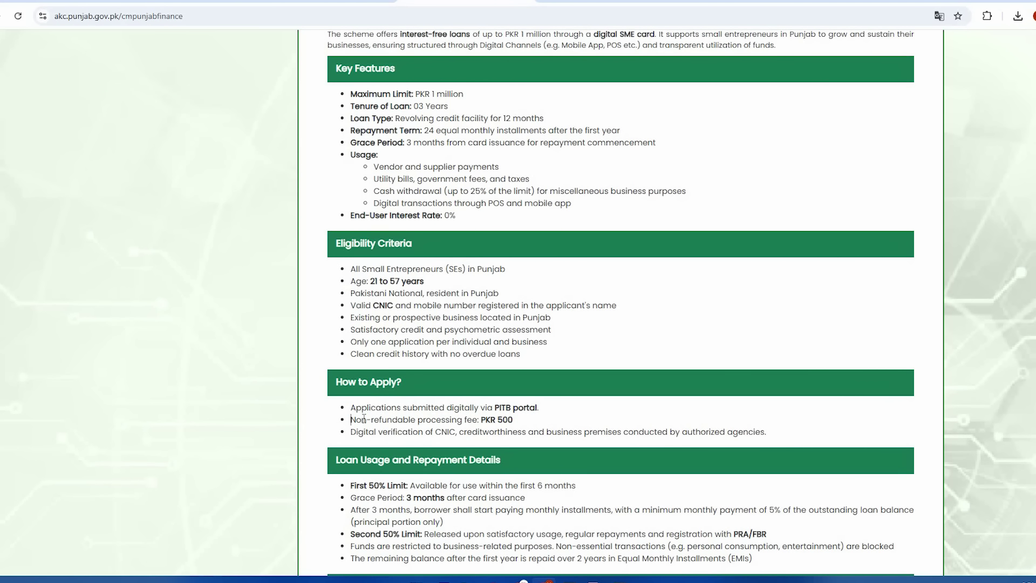
left_click_drag(364, 420, 518, 426)
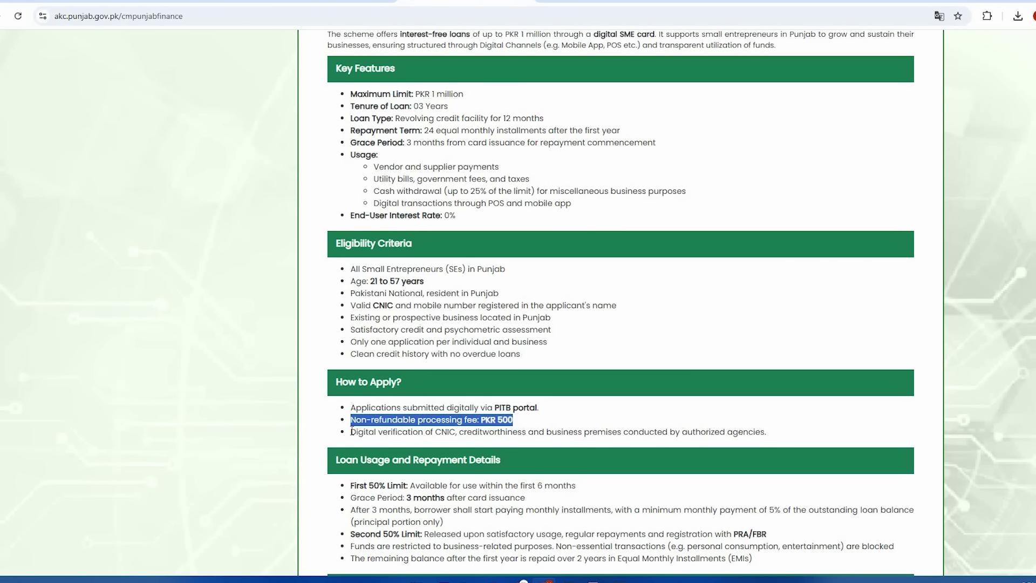
left_click_drag(351, 431, 457, 432)
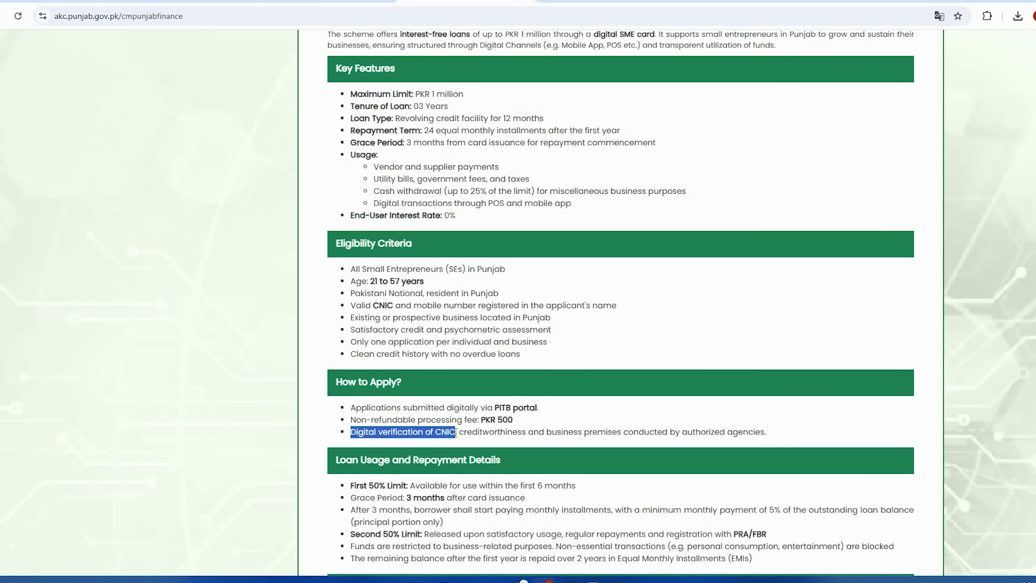
left_click_drag(456, 433, 770, 435)
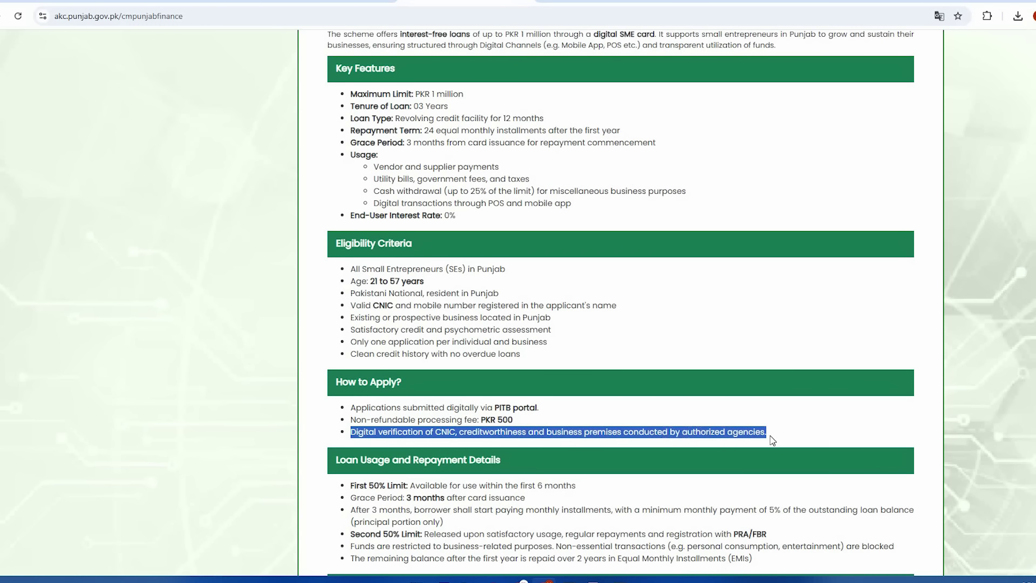
left_click(559, 446)
scroll(540, 443, "down", 2)
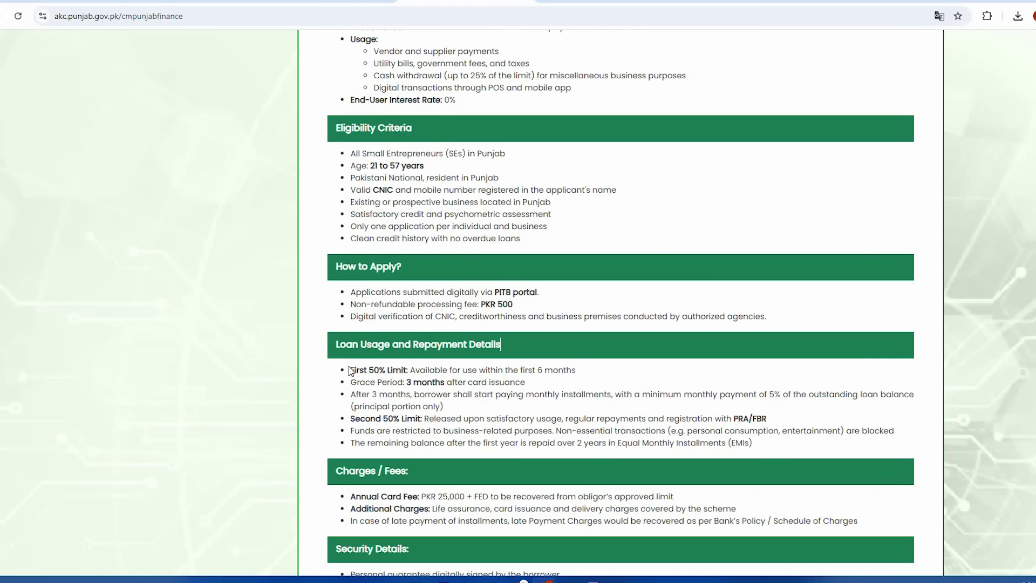
left_click_drag(352, 372, 413, 372)
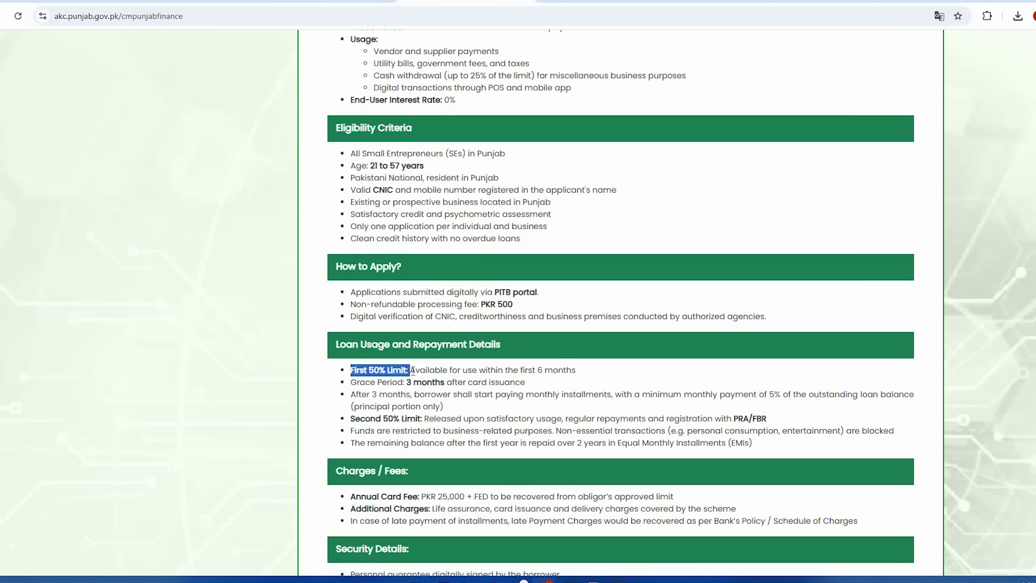
left_click_drag(572, 371, 350, 372)
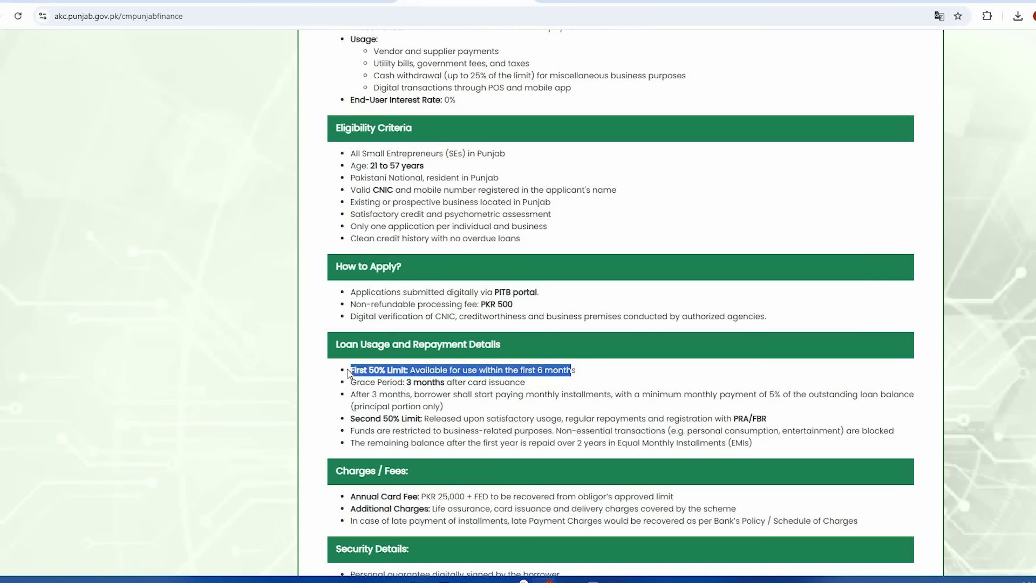
left_click(351, 384)
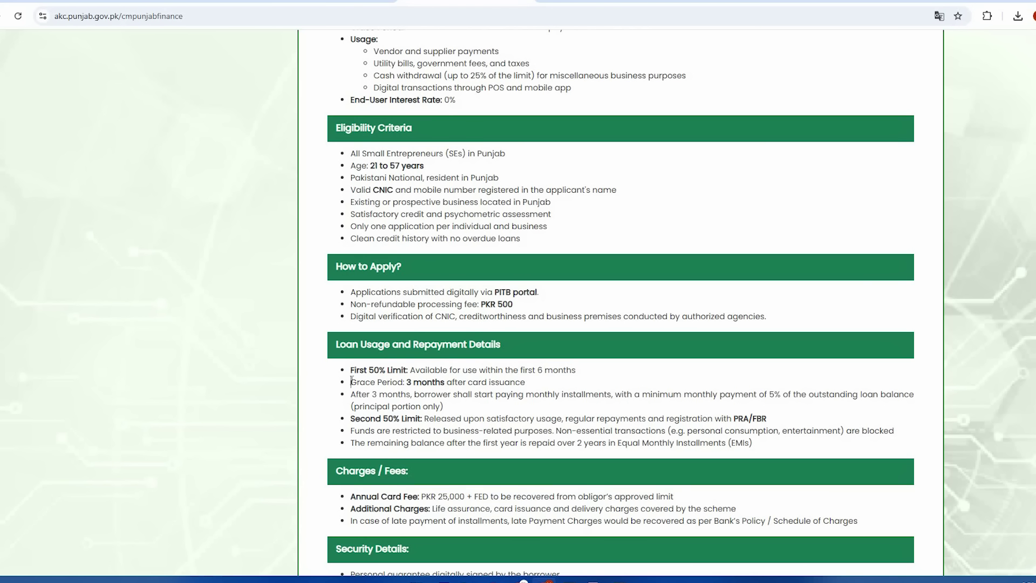
left_click_drag(351, 384, 447, 383)
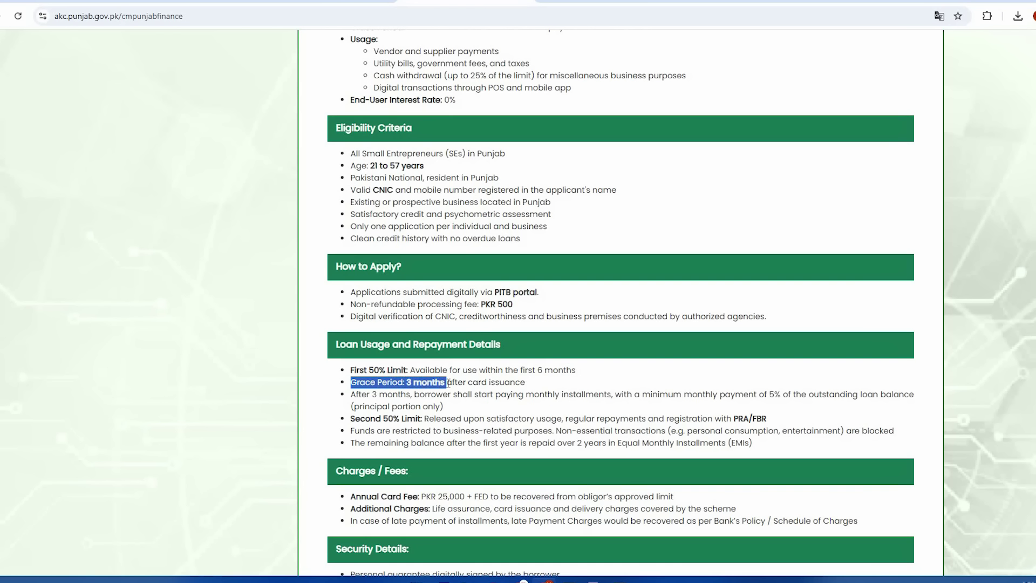
left_click_drag(448, 384, 526, 383)
left_click(354, 402)
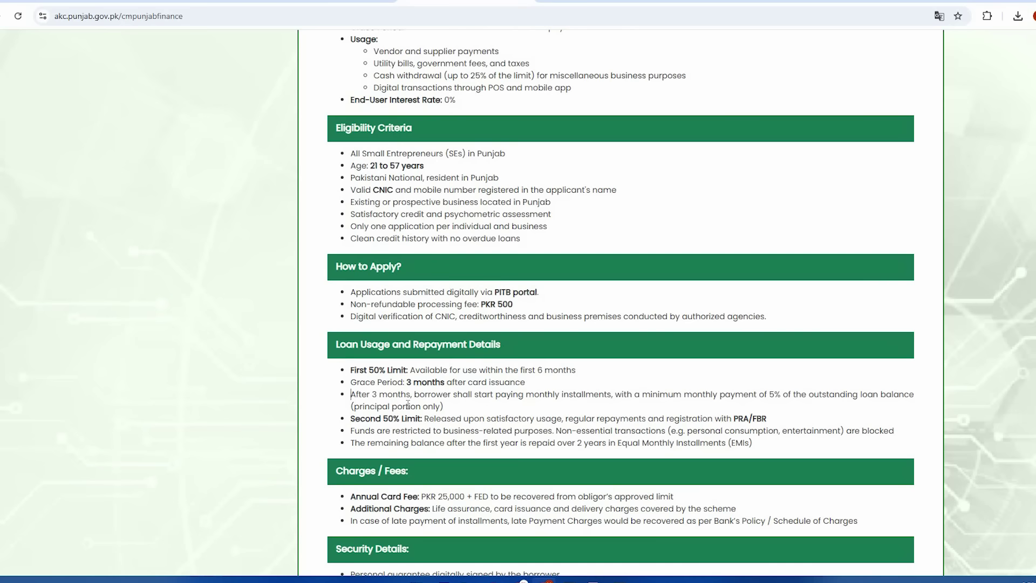
triple_click(446, 408)
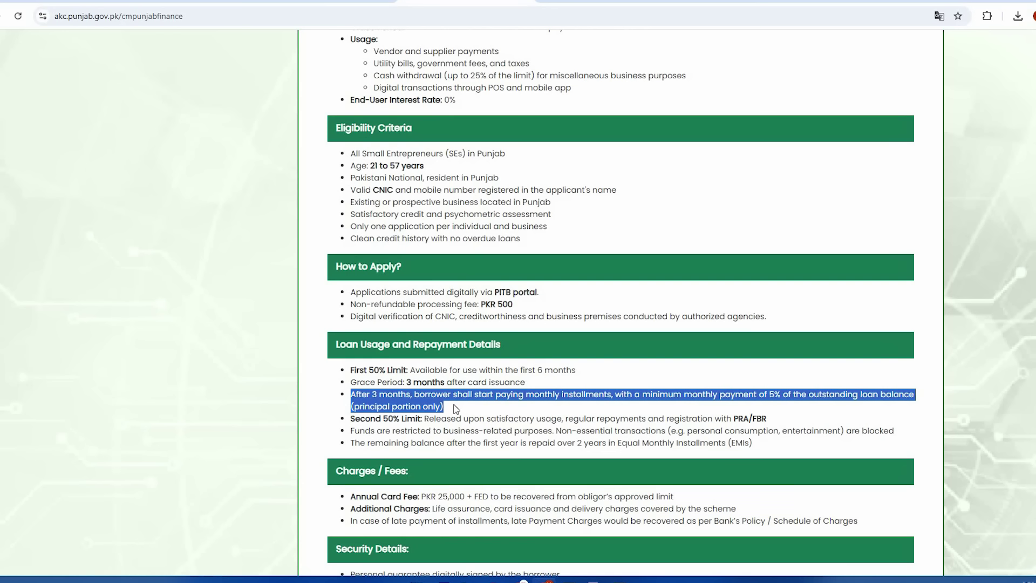
left_click(352, 420)
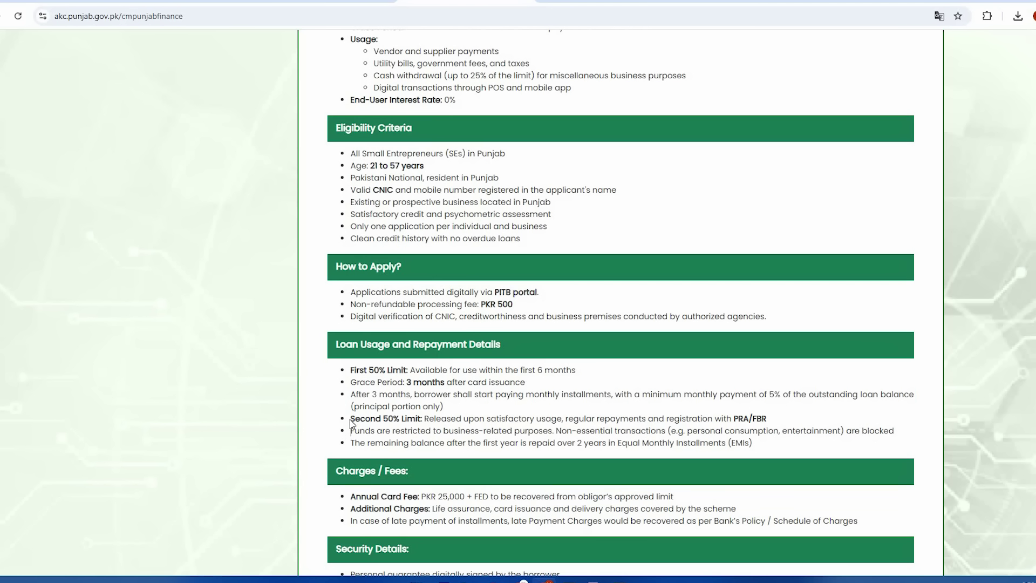
left_click_drag(360, 418, 389, 419)
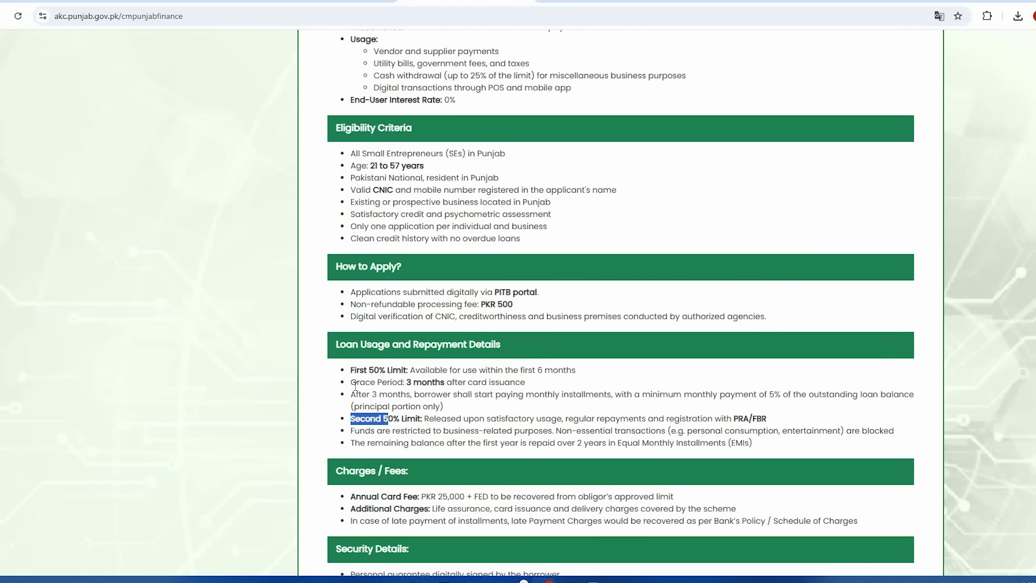
left_click_drag(352, 377, 598, 374)
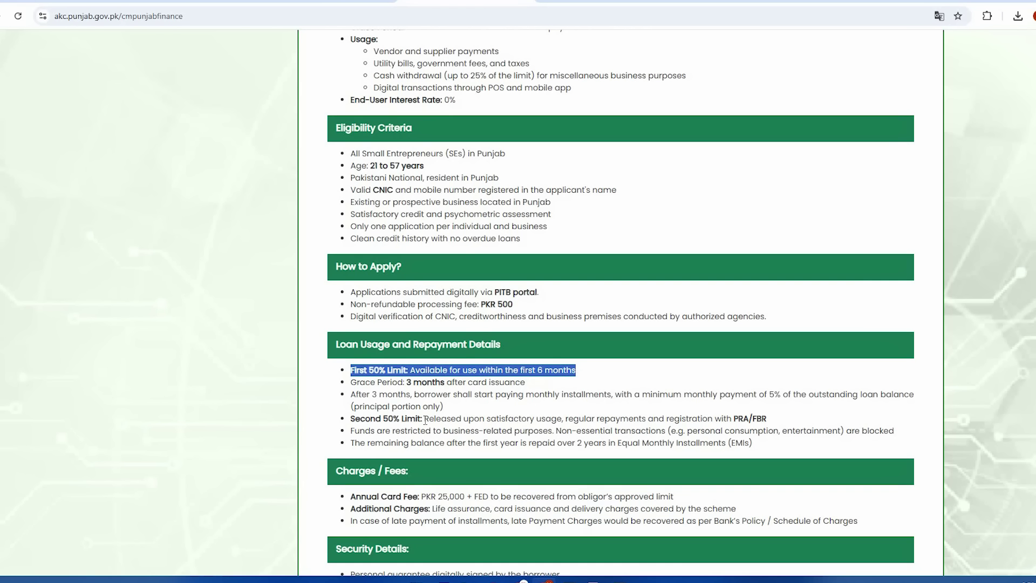
left_click(351, 423)
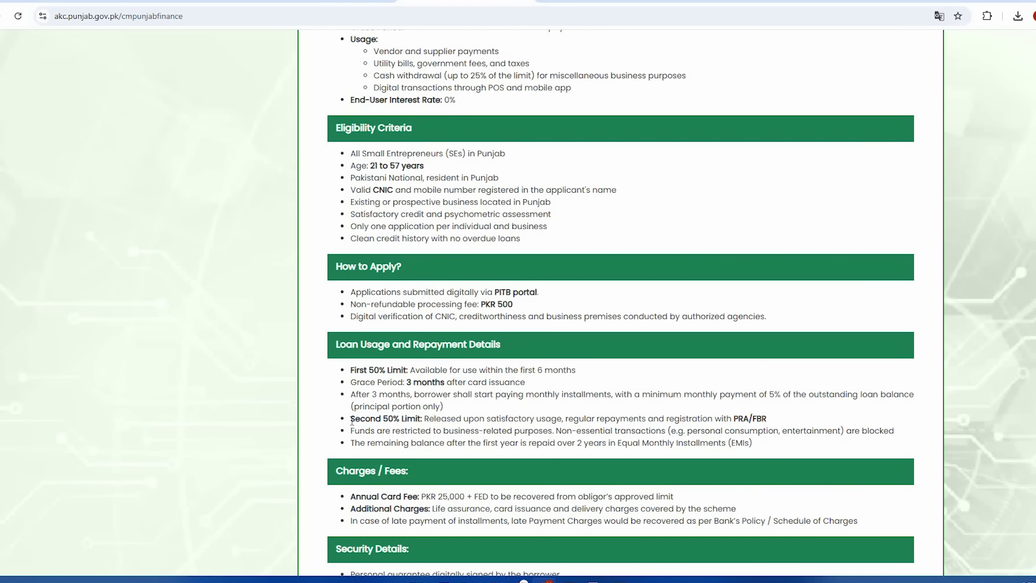
left_click_drag(351, 421, 768, 424)
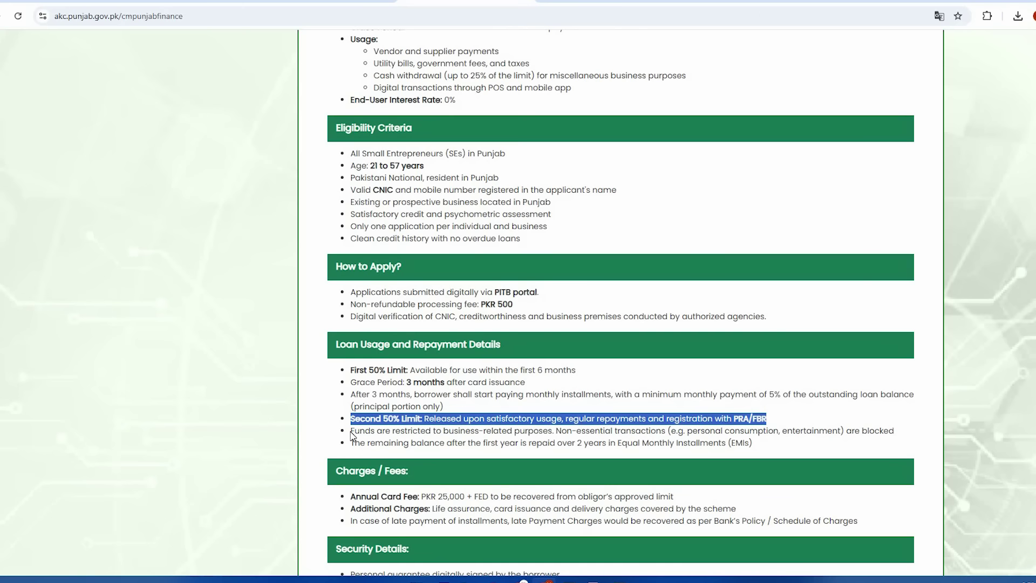
left_click(352, 433)
left_click_drag(351, 432, 895, 434)
left_click(349, 435)
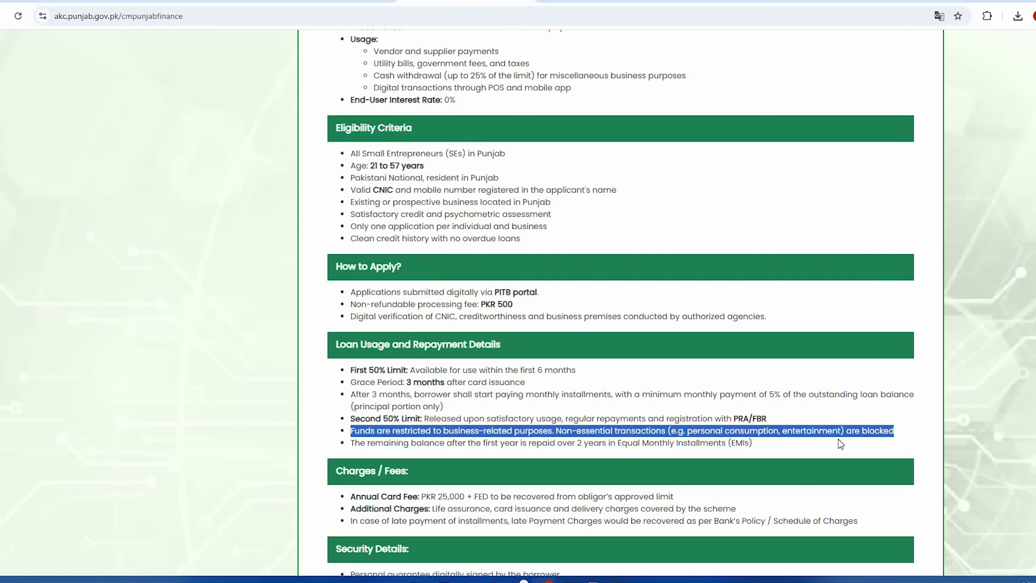
left_click(406, 453)
scroll(378, 421, "down", 2)
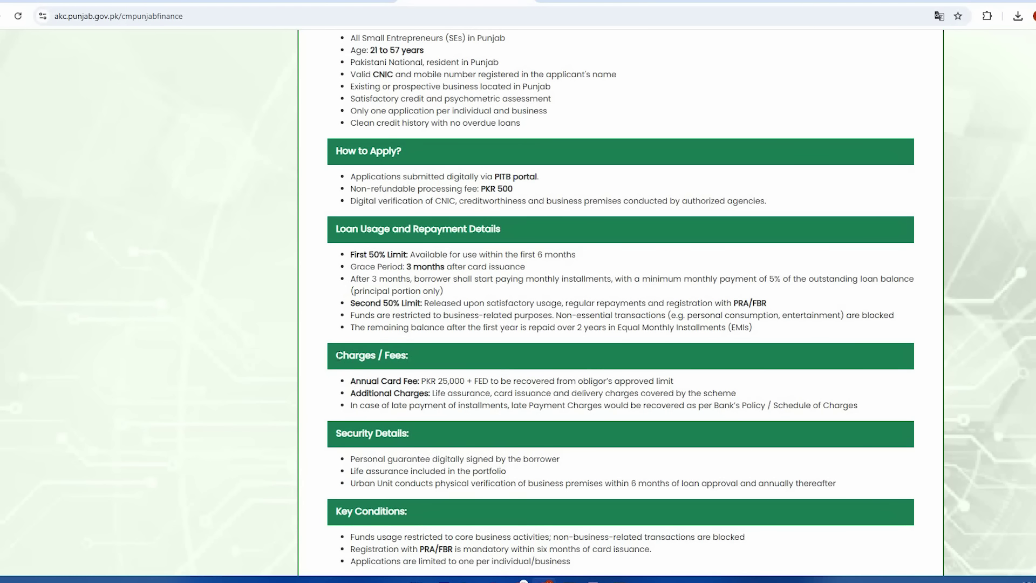
left_click_drag(337, 355, 407, 355)
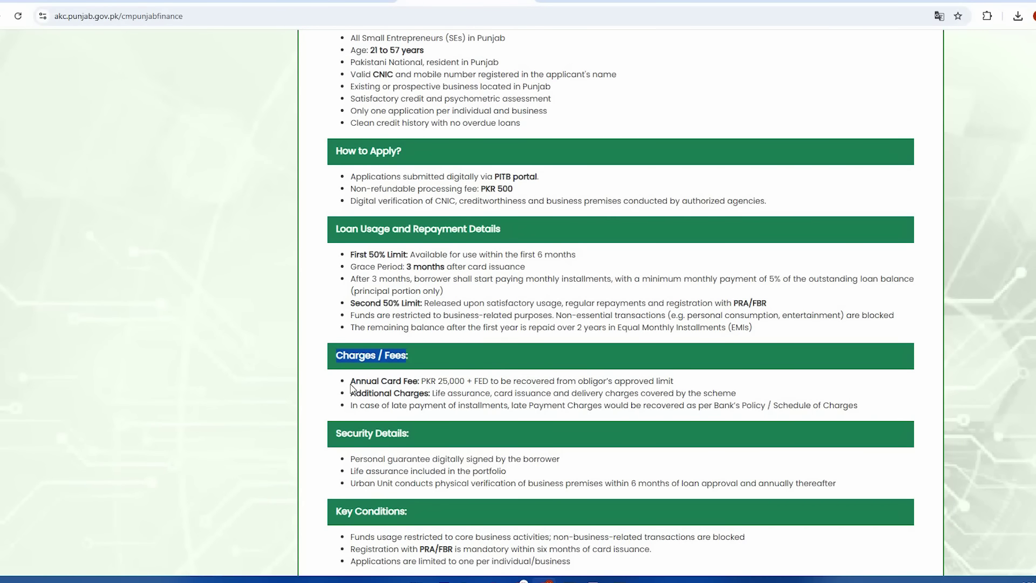
left_click_drag(454, 385, 683, 385)
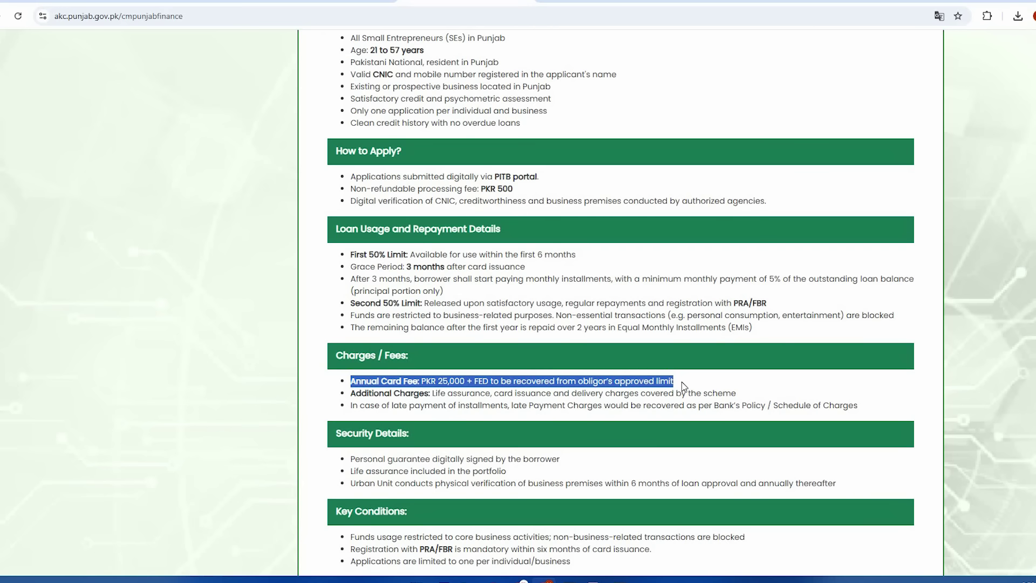
left_click_drag(351, 393, 736, 394)
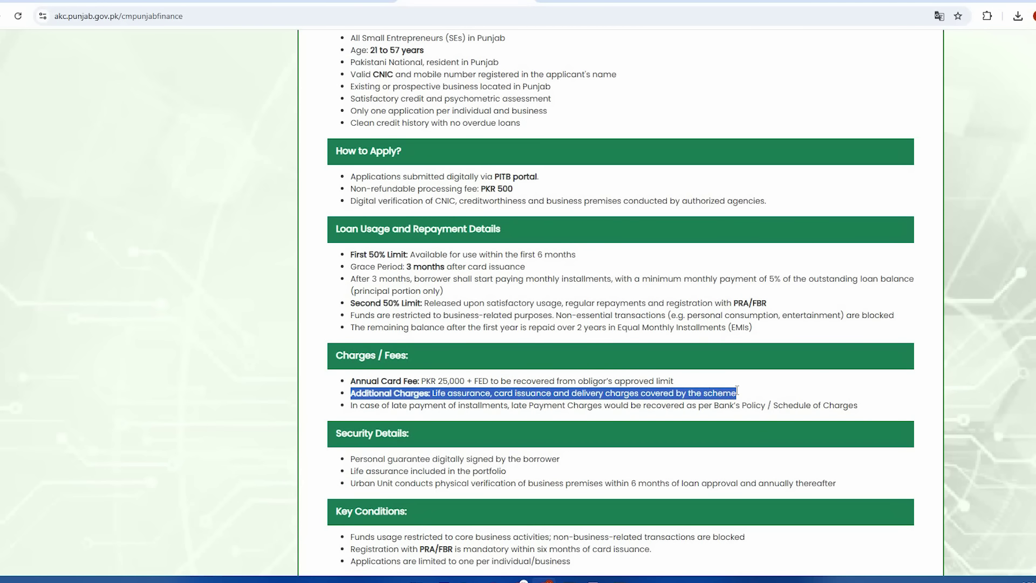
left_click(368, 418)
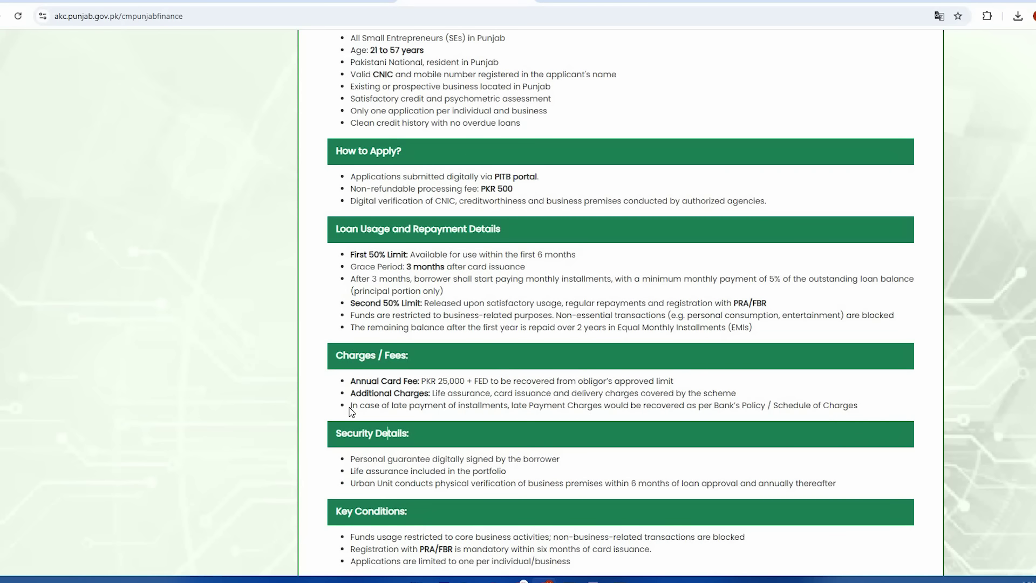
left_click_drag(391, 405, 856, 406)
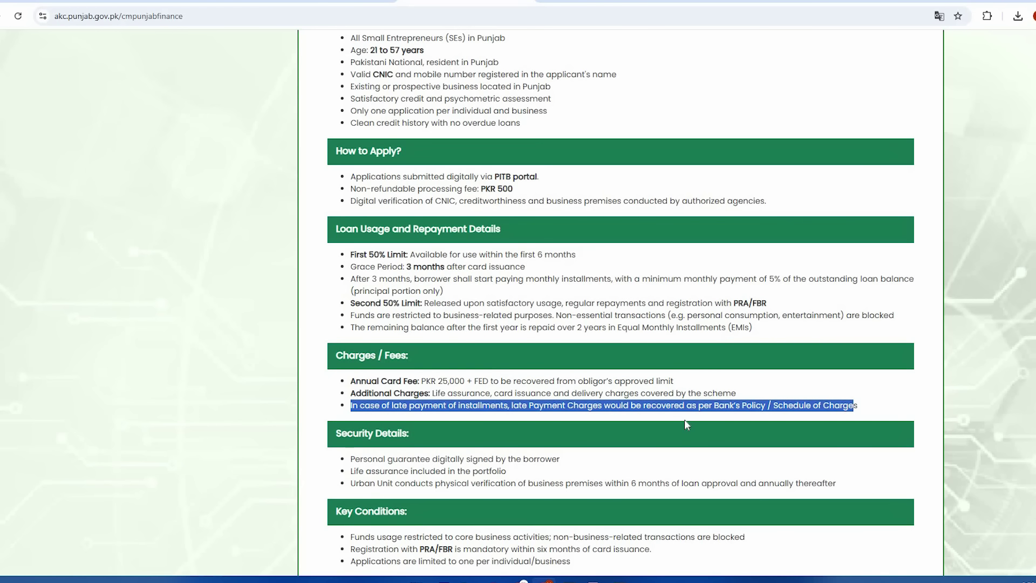
scroll(329, 378, "down", 1)
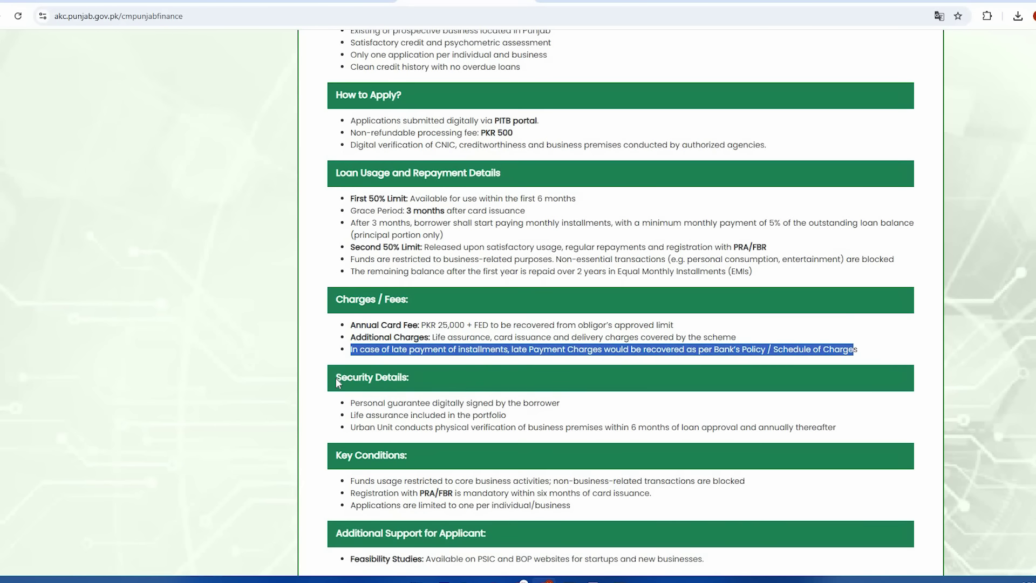
left_click_drag(336, 378, 438, 387)
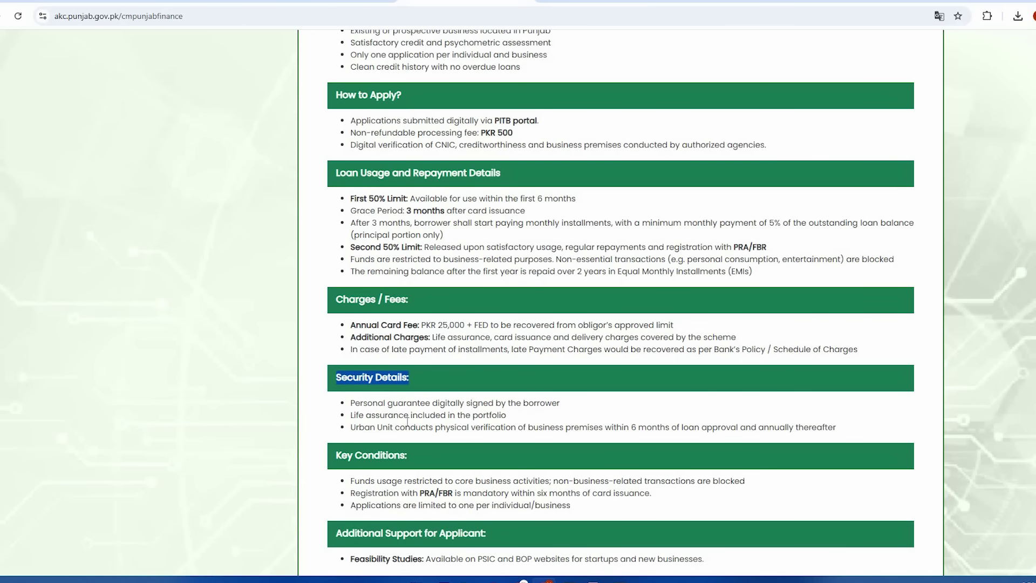
left_click(407, 421)
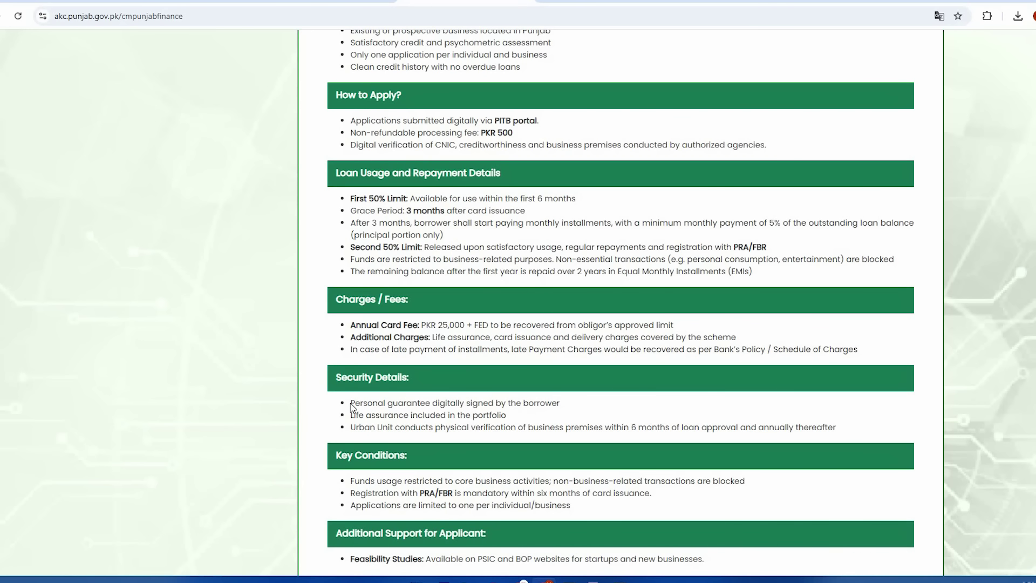
left_click_drag(351, 406, 568, 406)
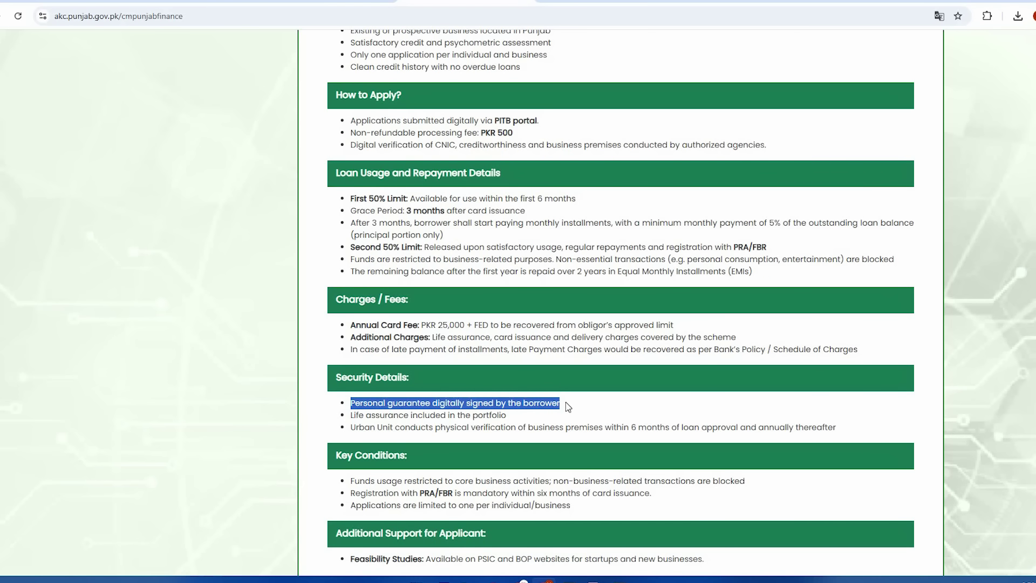
left_click(369, 416)
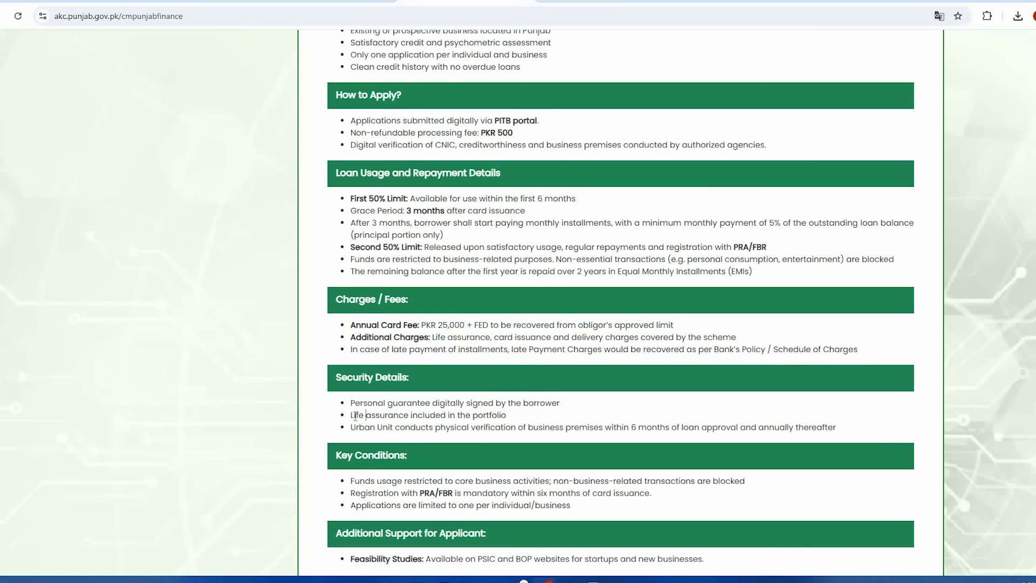
left_click_drag(407, 415, 426, 416)
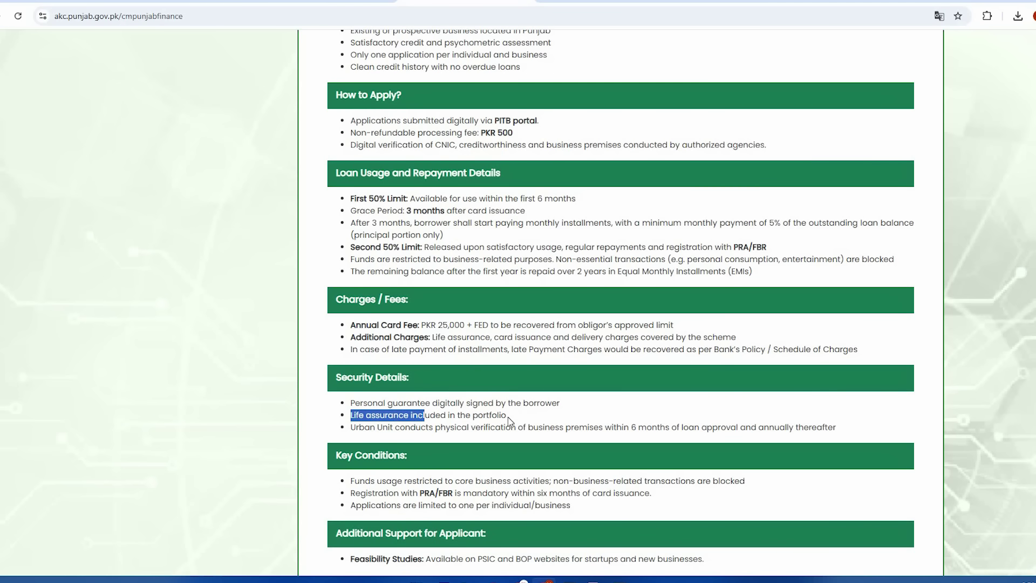
left_click(511, 422)
scroll(544, 438, "down", 1)
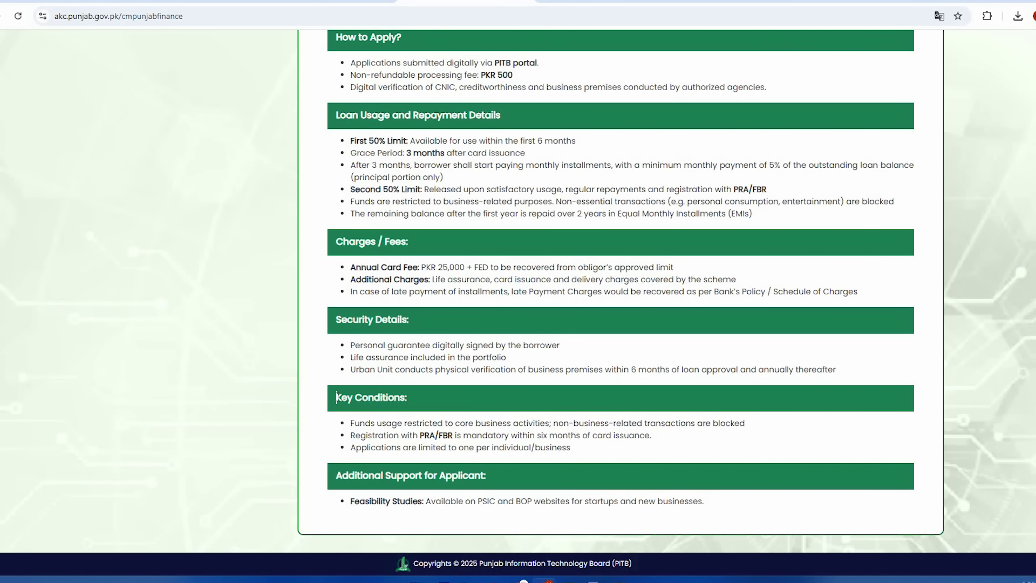
Step: Highlight the Key Conditions heading and the fund-usage, PRA/FBR registration and one-application-per-business bullets
left_click_drag(336, 397, 432, 424)
left_click_drag(459, 423, 742, 424)
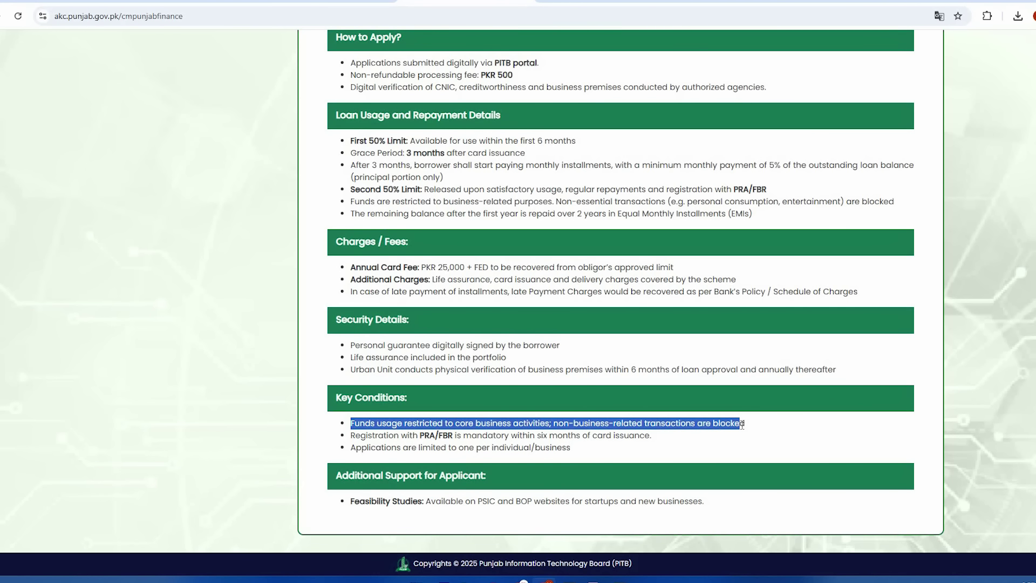
left_click_drag(742, 424, 754, 429)
left_click_drag(351, 440, 655, 437)
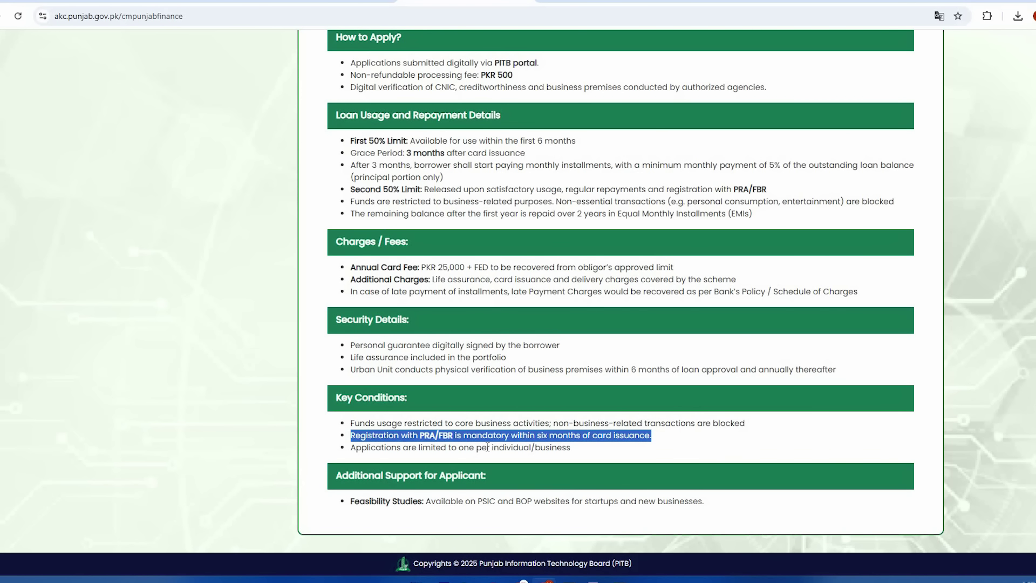
left_click(353, 449)
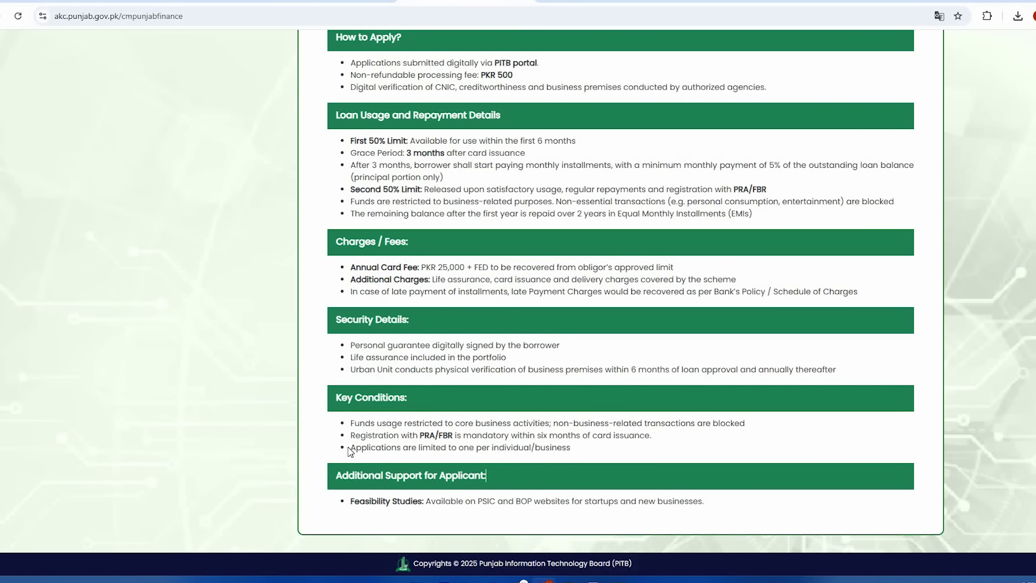
left_click_drag(355, 447, 576, 451)
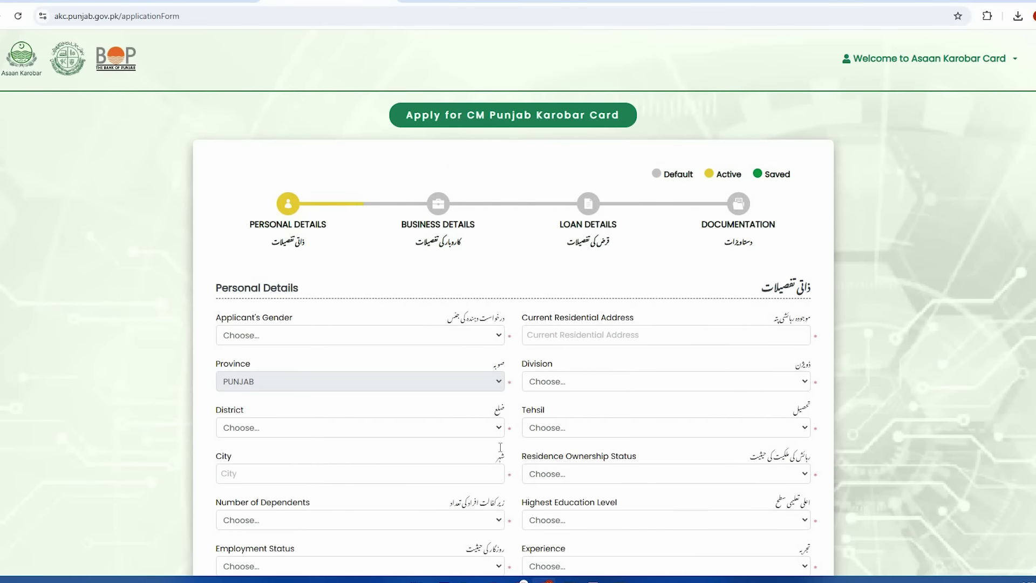
scroll(519, 324, "down", 2)
scroll(519, 324, "up", 2)
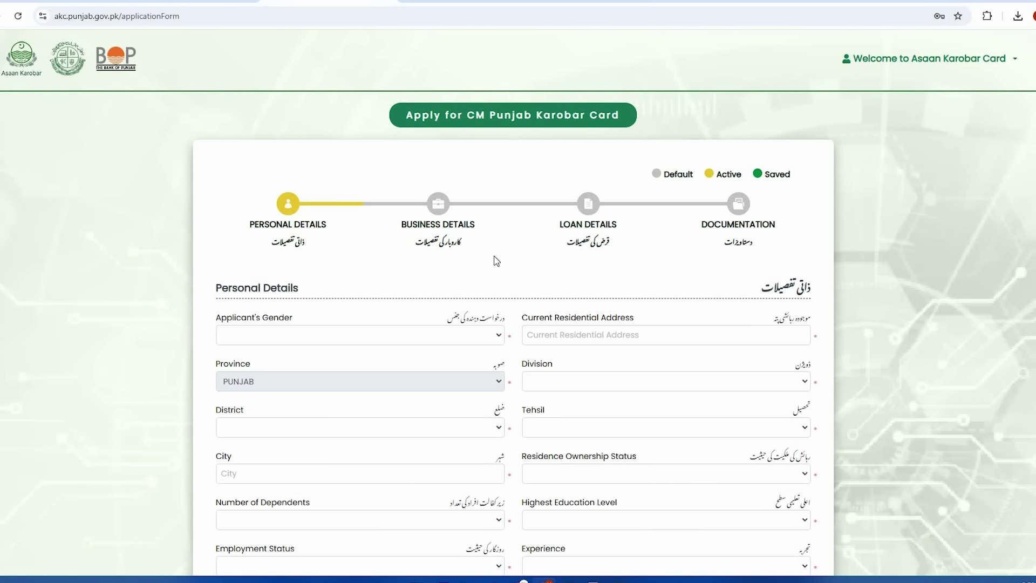
Step: Scroll the application form down to the Previous/Save/Next buttons and back up
scroll(516, 219, "down", 2)
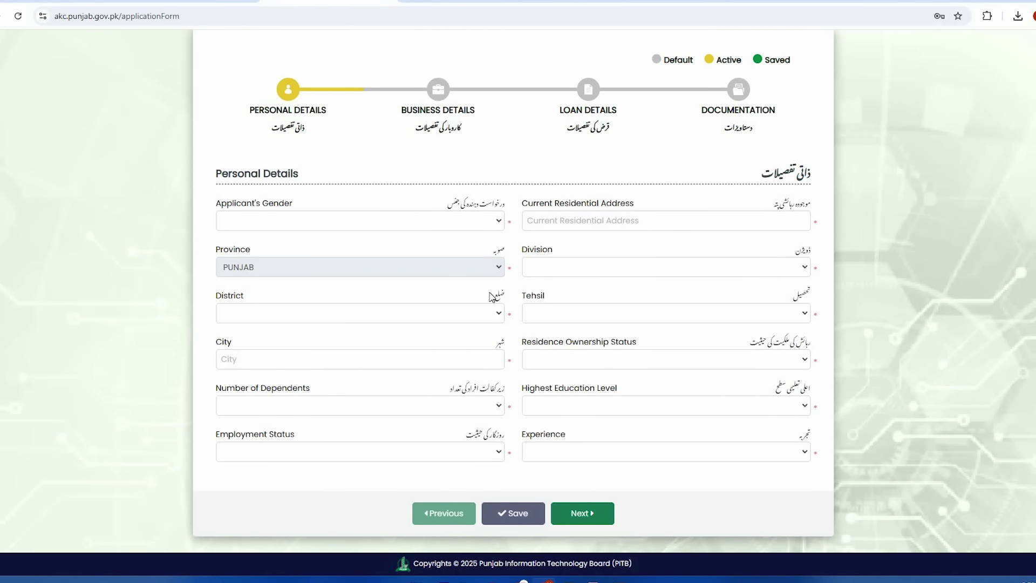
scroll(491, 296, "up", 2)
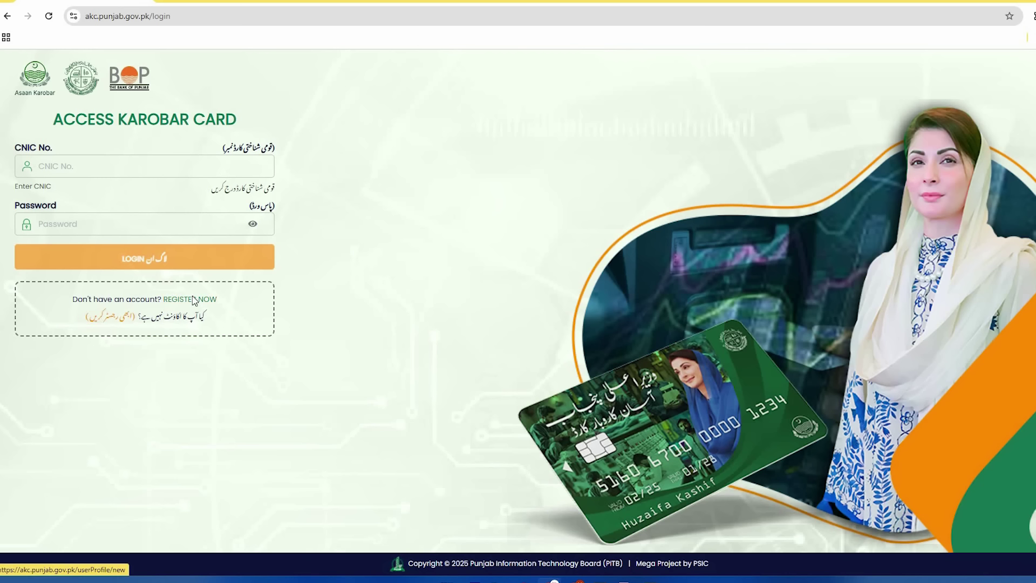
Step: Open the REGISTER NOW form and choose Mobilink as the mobile network
left_click(194, 300)
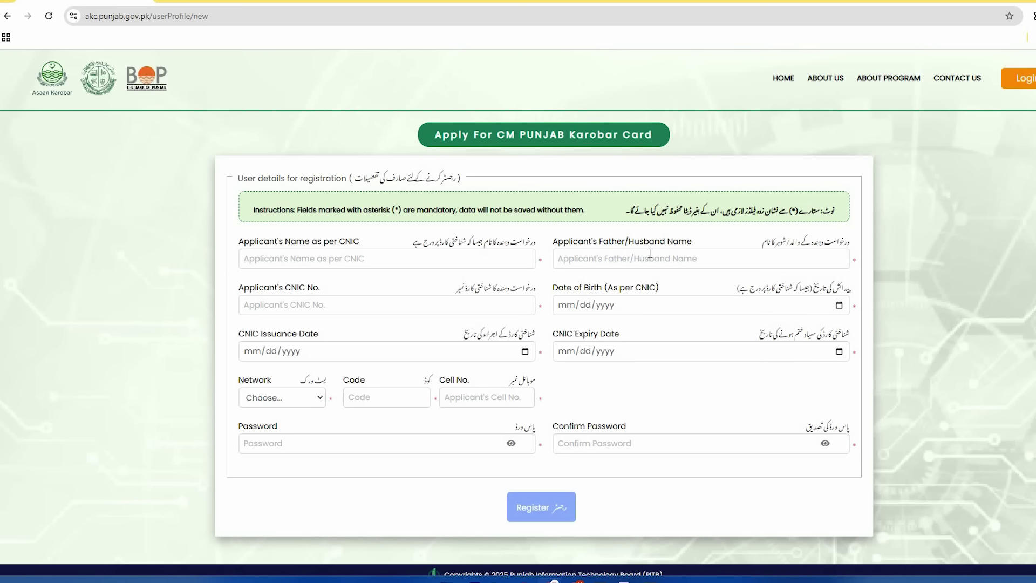
left_click(651, 254)
left_click(481, 306)
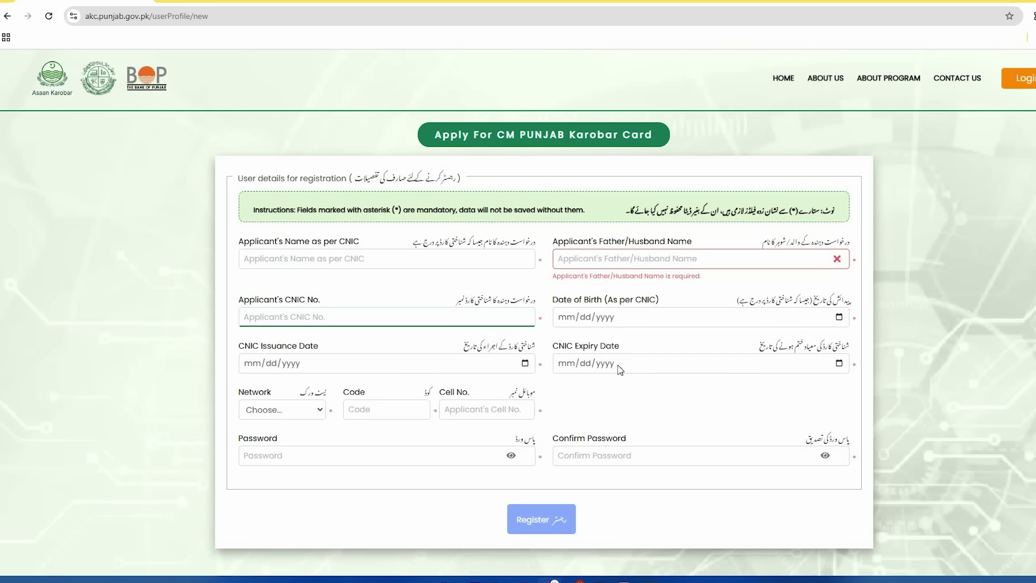
left_click(290, 414)
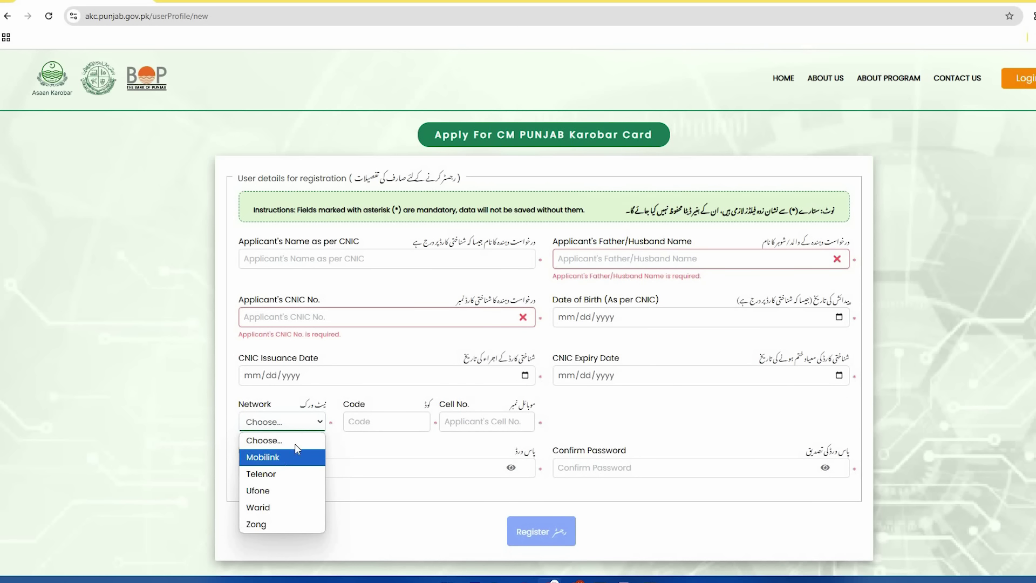
left_click(295, 456)
Step: Step through the network code and cell number fields, then return to the login page window
left_click(366, 420)
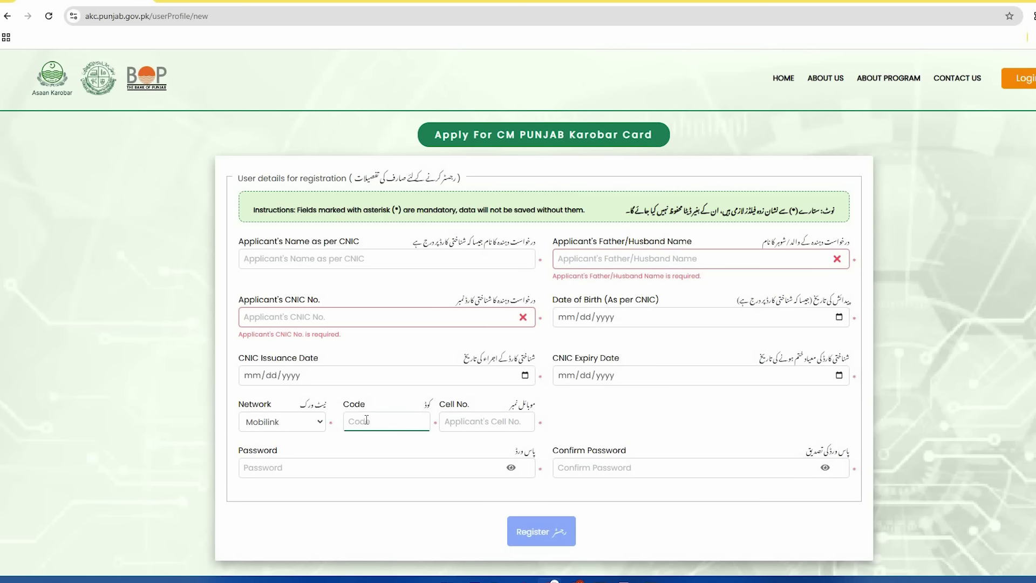
left_click(463, 417)
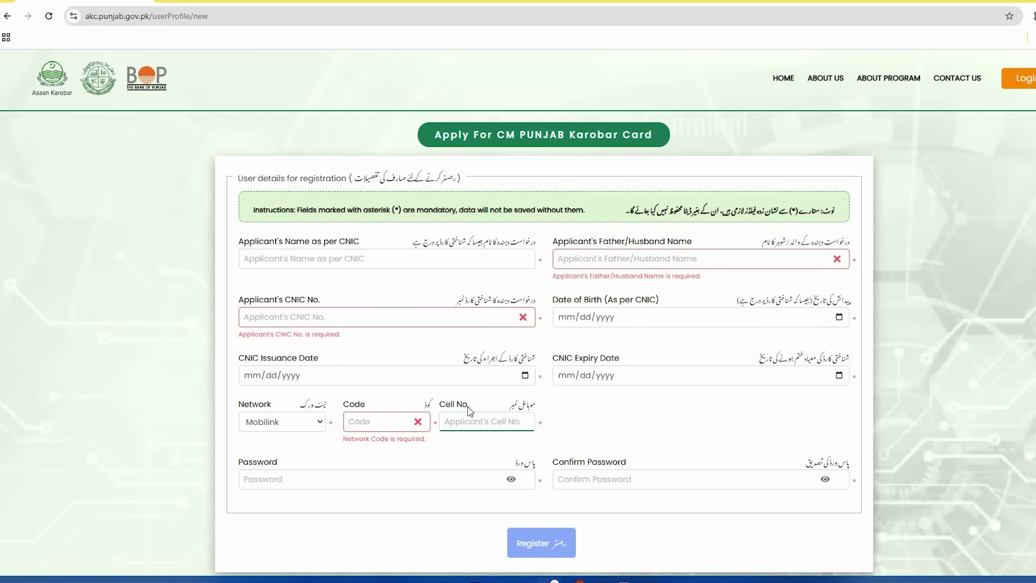
scroll(470, 421, "down", 1)
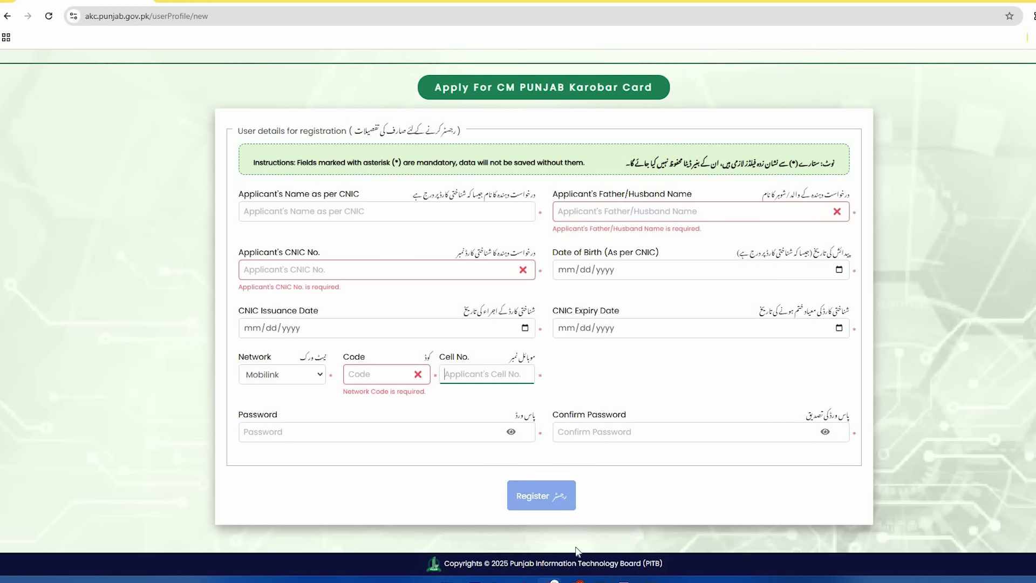
left_click(575, 524)
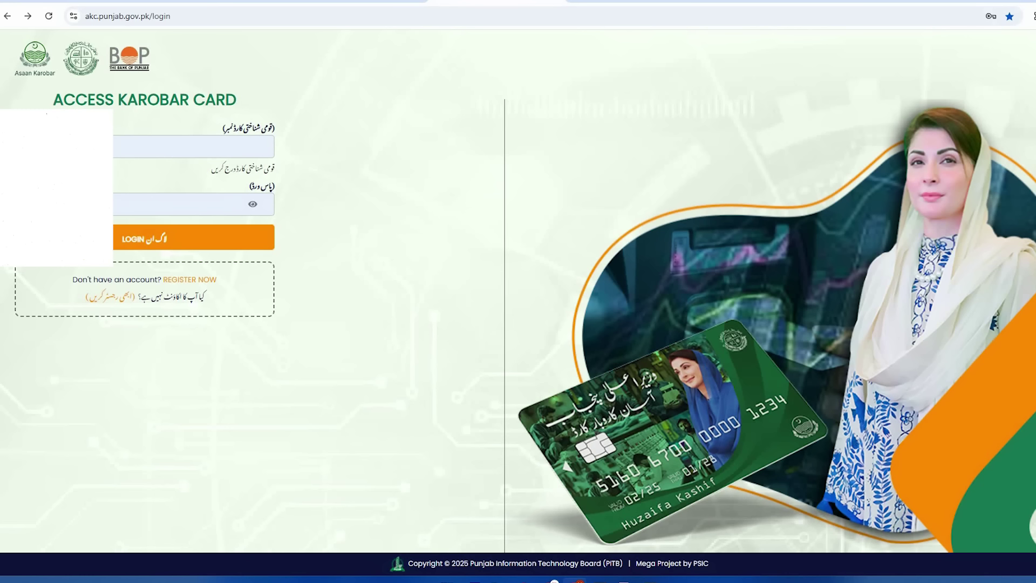
Step: Log in and scroll the application form to check its Previous, Save and Next buttons
left_click(150, 245)
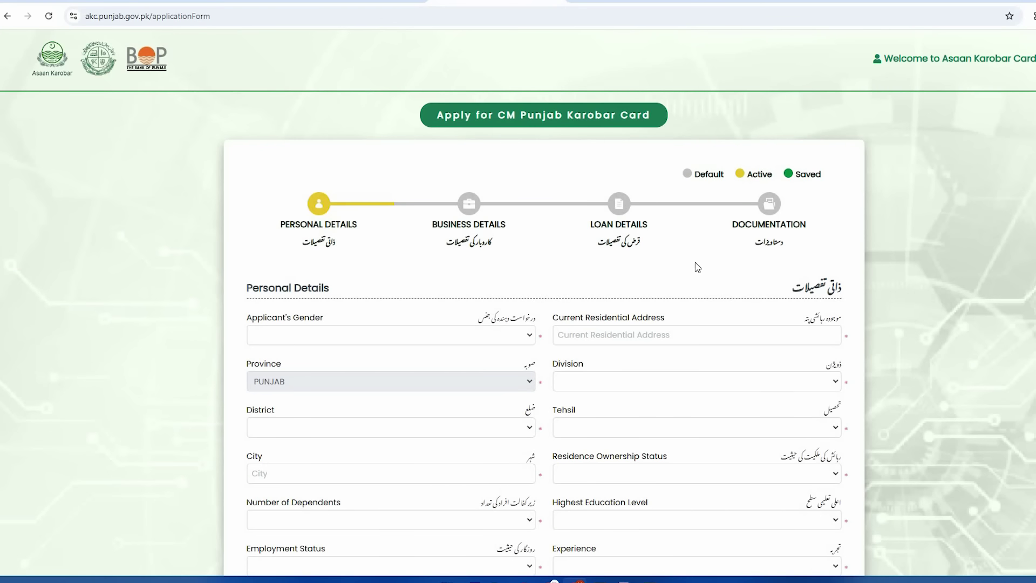
scroll(717, 270, "down", 3)
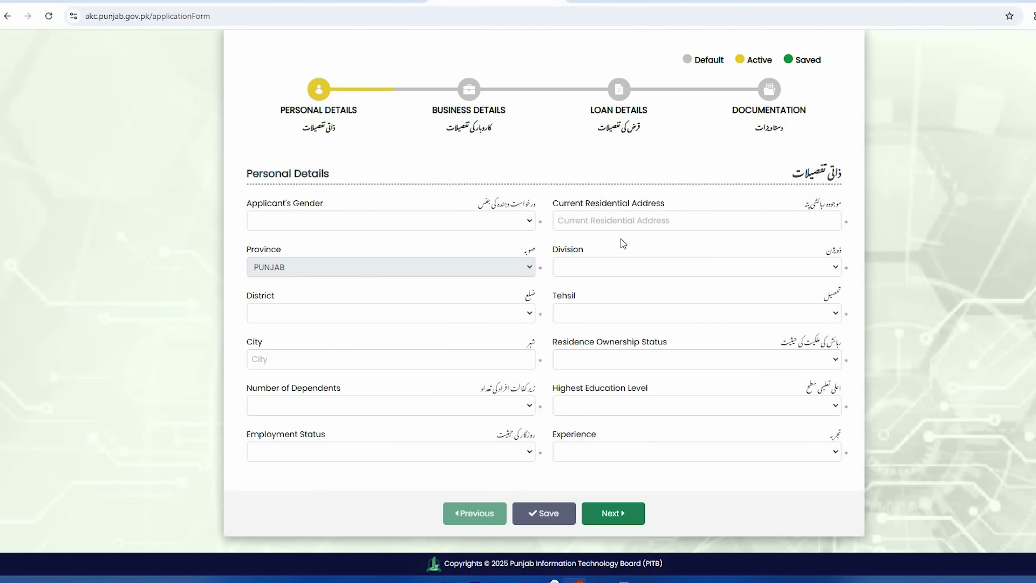
scroll(615, 240, "up", 3)
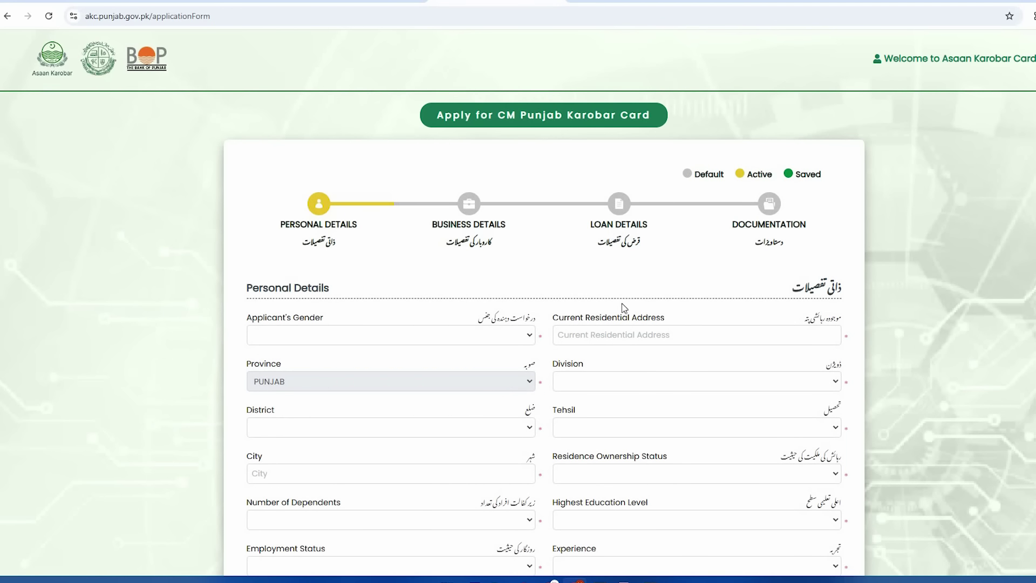
scroll(626, 310, "down", 3)
scroll(485, 316, "up", 3)
scroll(594, 407, "down", 2)
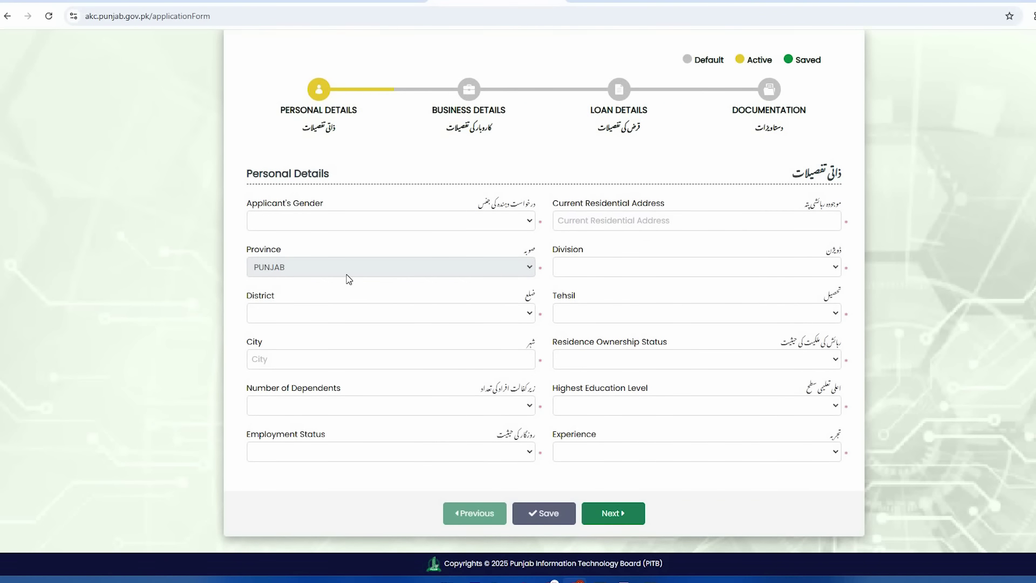
scroll(349, 278, "up", 1)
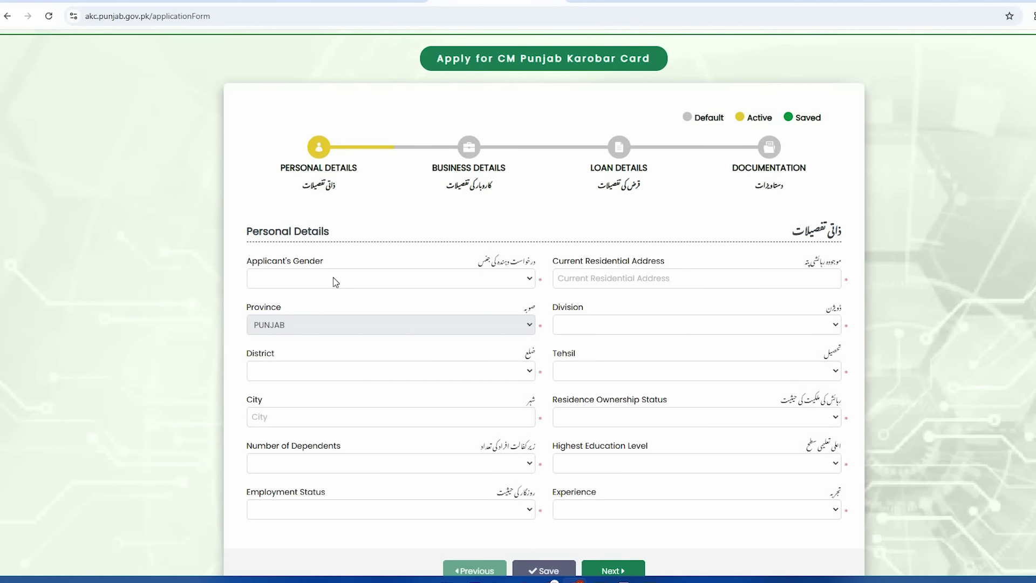
Step: Set gender to Male, fill the residential address from the saved suggestion, and choose Lahore division
left_click(335, 282)
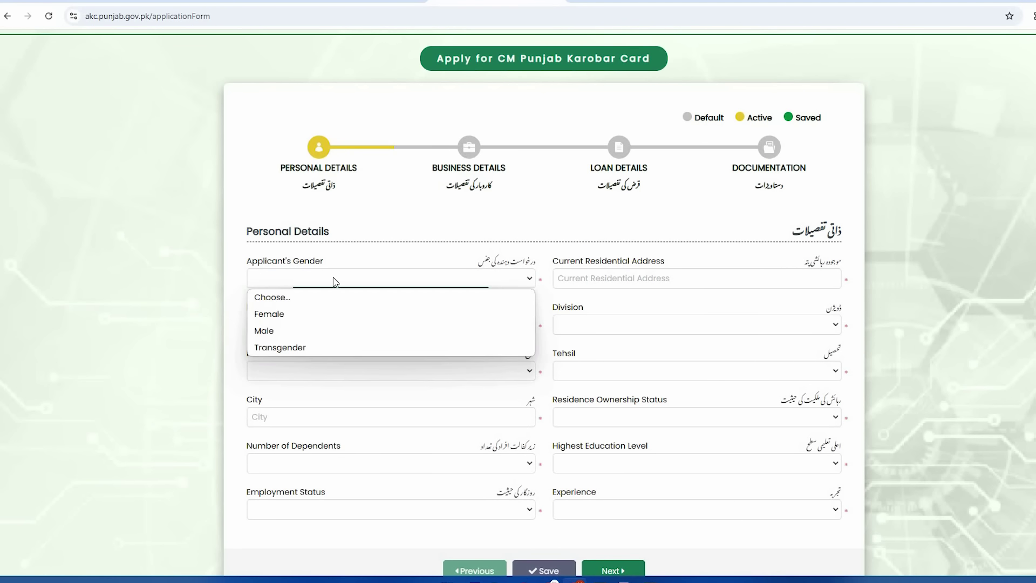
left_click(331, 326)
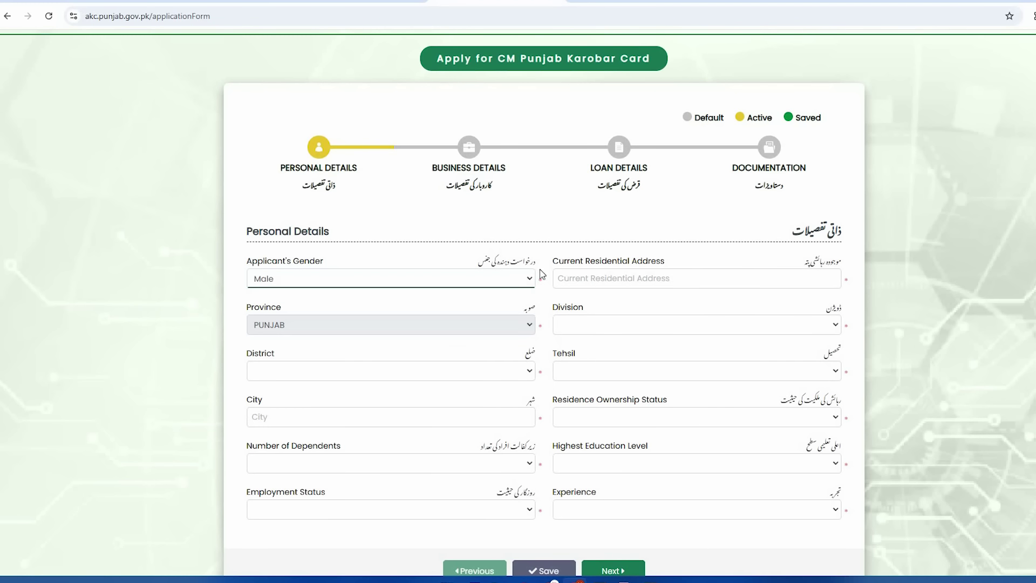
left_click(650, 279)
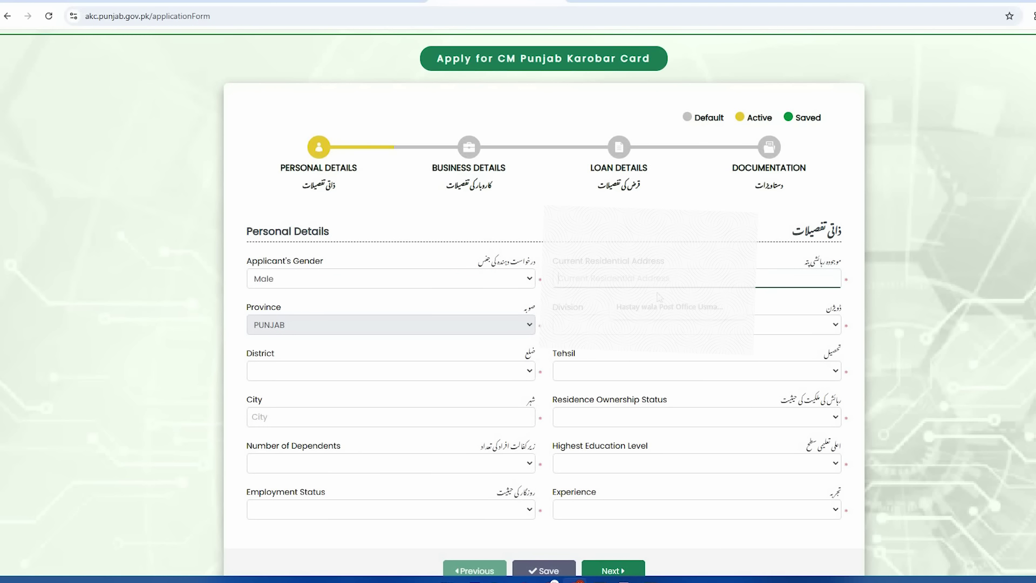
left_click(660, 306)
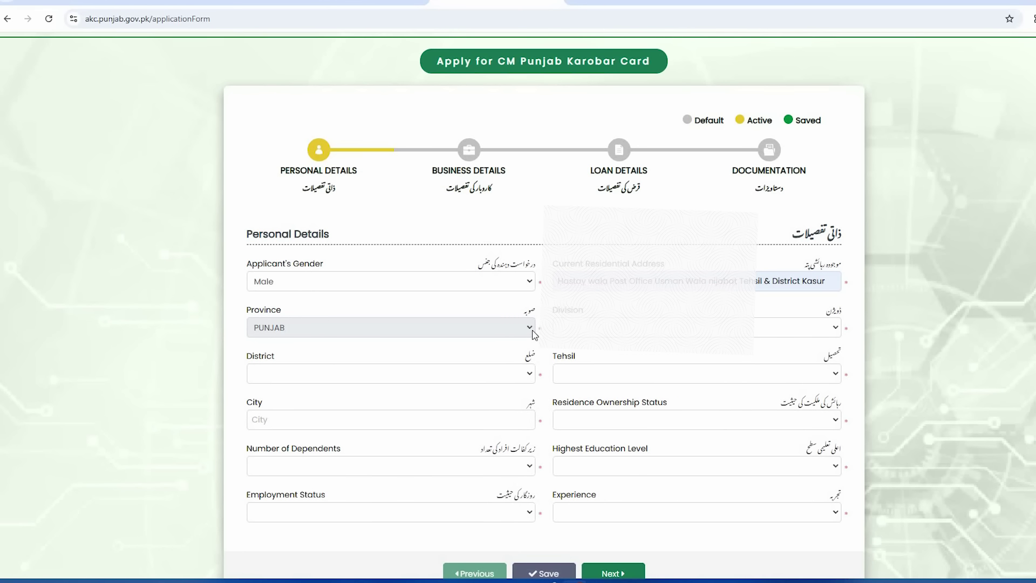
left_click(637, 332)
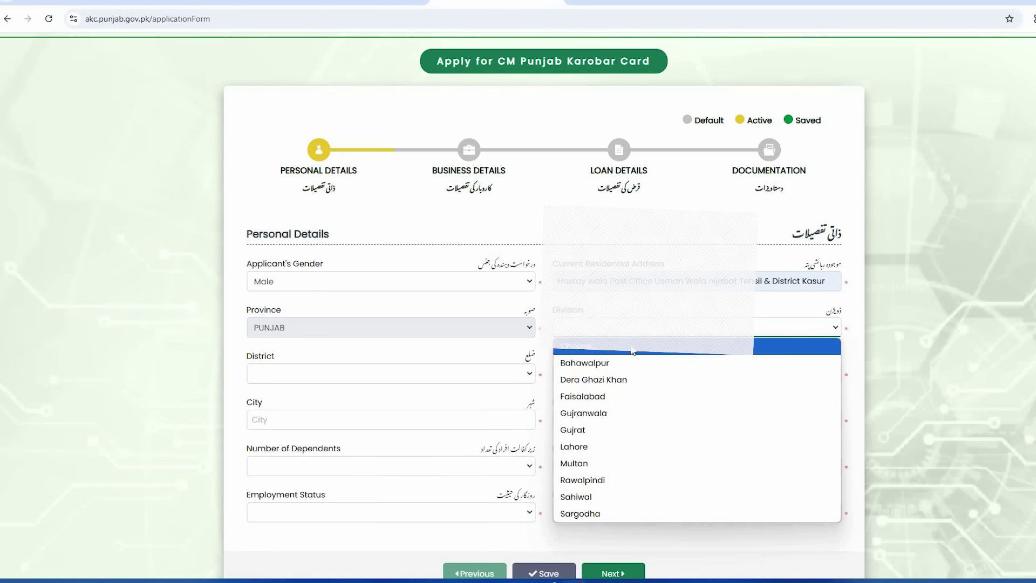
left_click(619, 453)
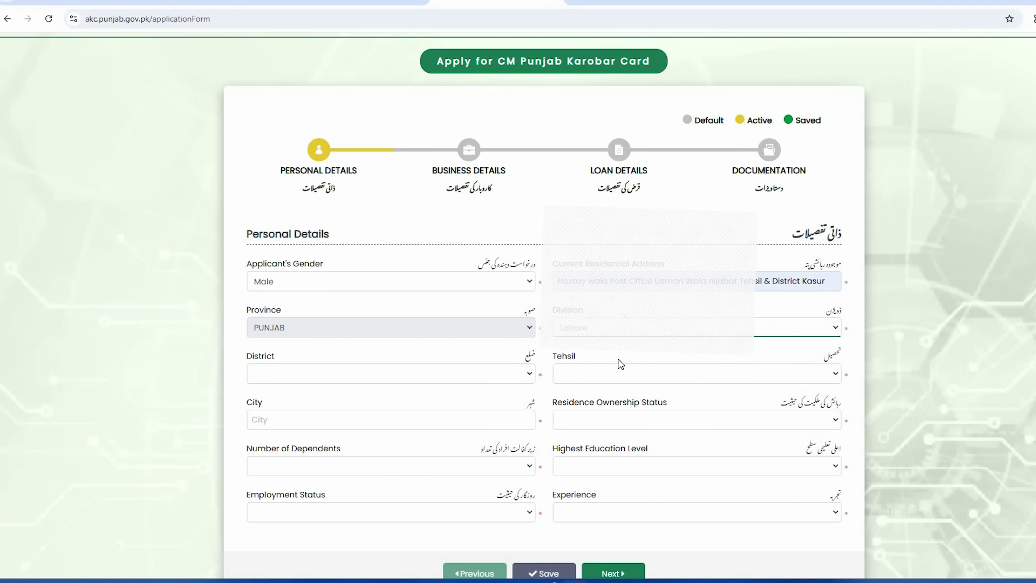
Step: Set District and Tehsil to Kasur and fill City with the suggested 'kasur'
left_click(342, 381)
left_click(339, 410)
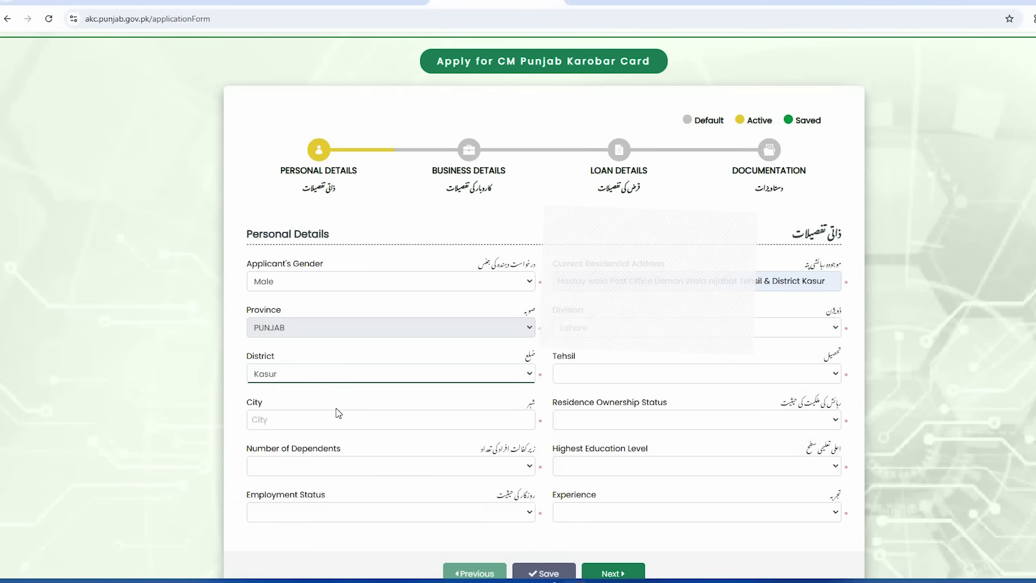
left_click(326, 378)
left_click(319, 410)
left_click(619, 378)
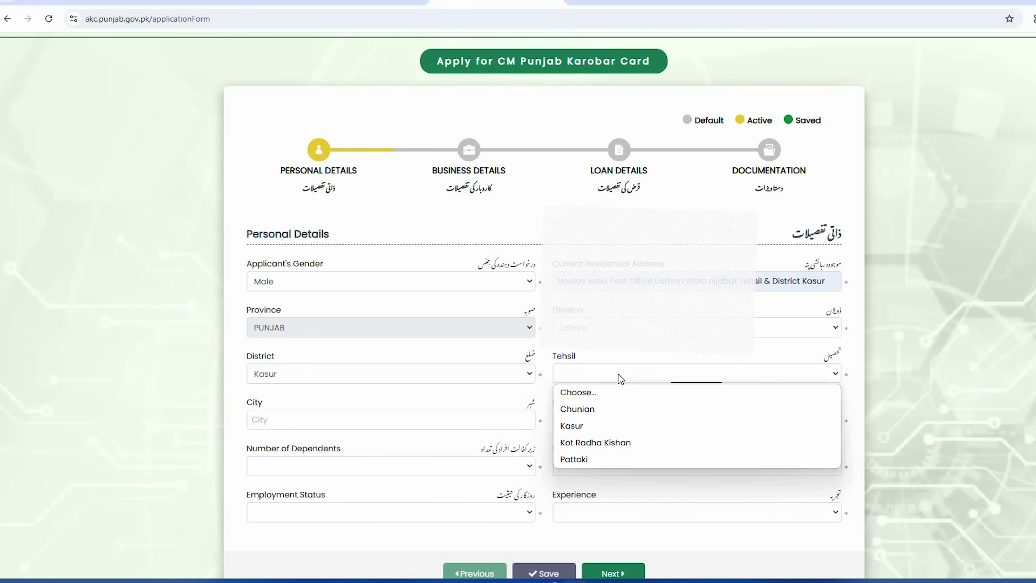
left_click(601, 427)
left_click(350, 428)
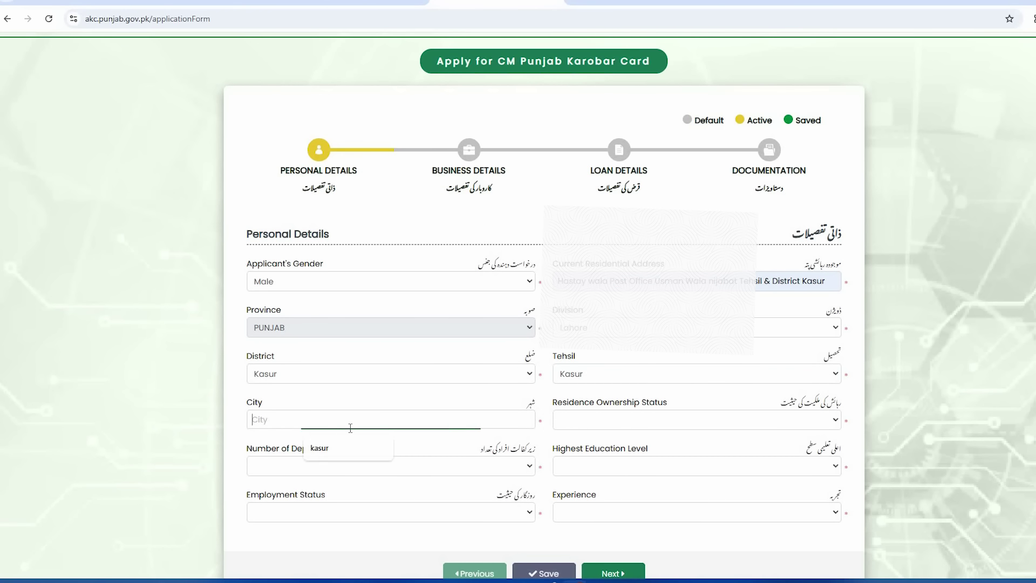
left_click(367, 446)
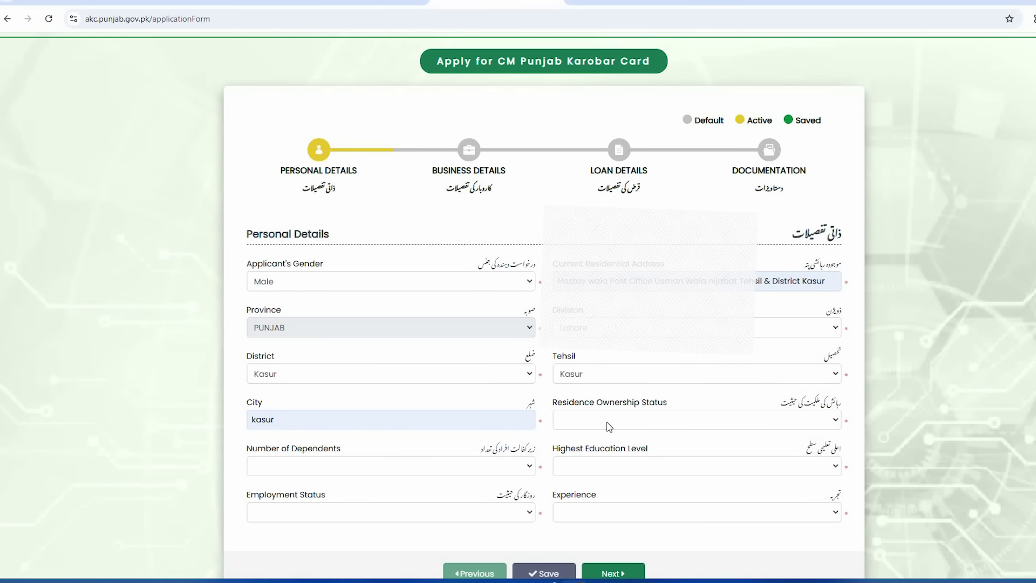
left_click(695, 427)
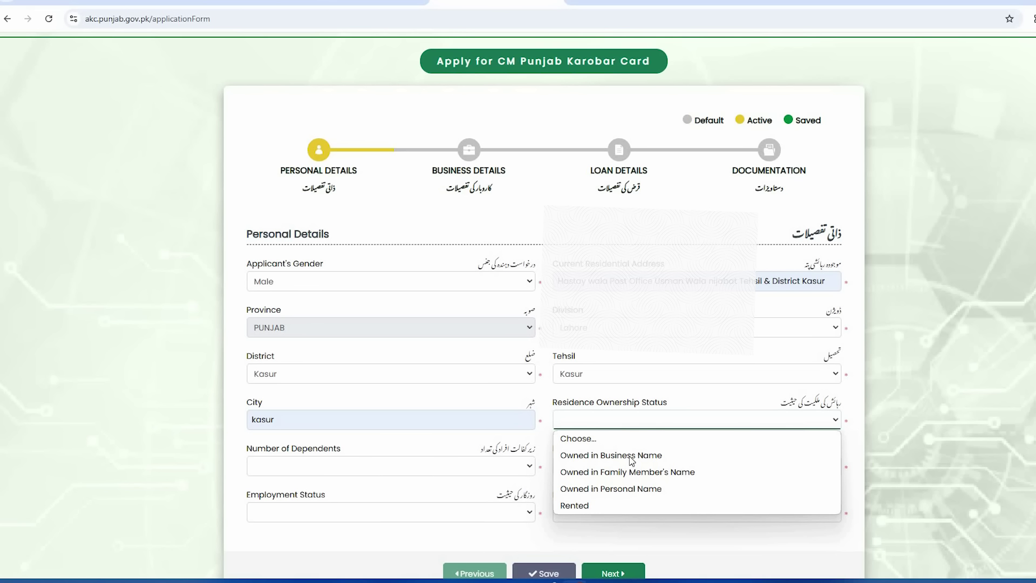
Step: Choose Owned in Personal Name, correct dependents from 14 to 1, and select MATRIC education
left_click(604, 489)
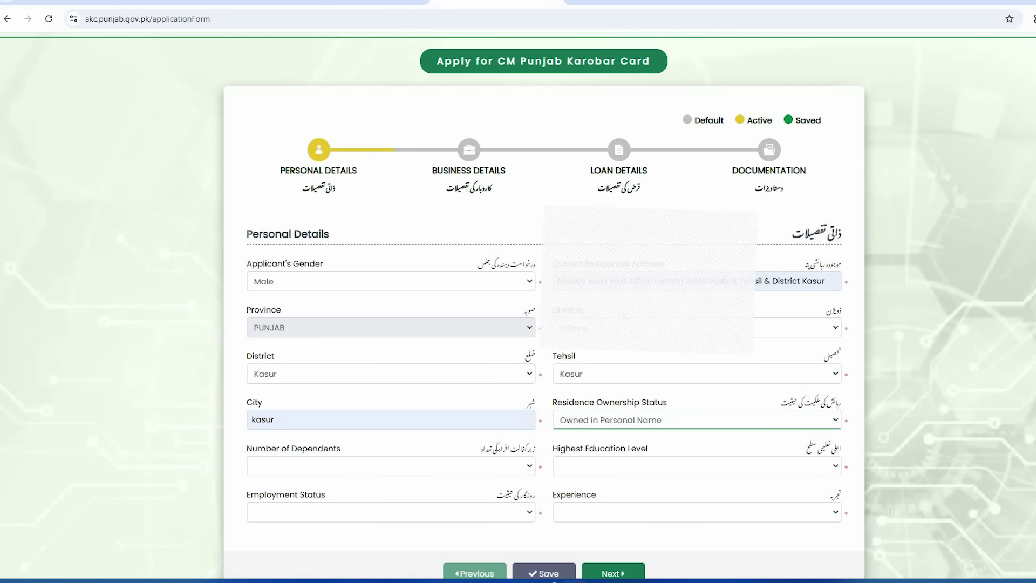
left_click(347, 475)
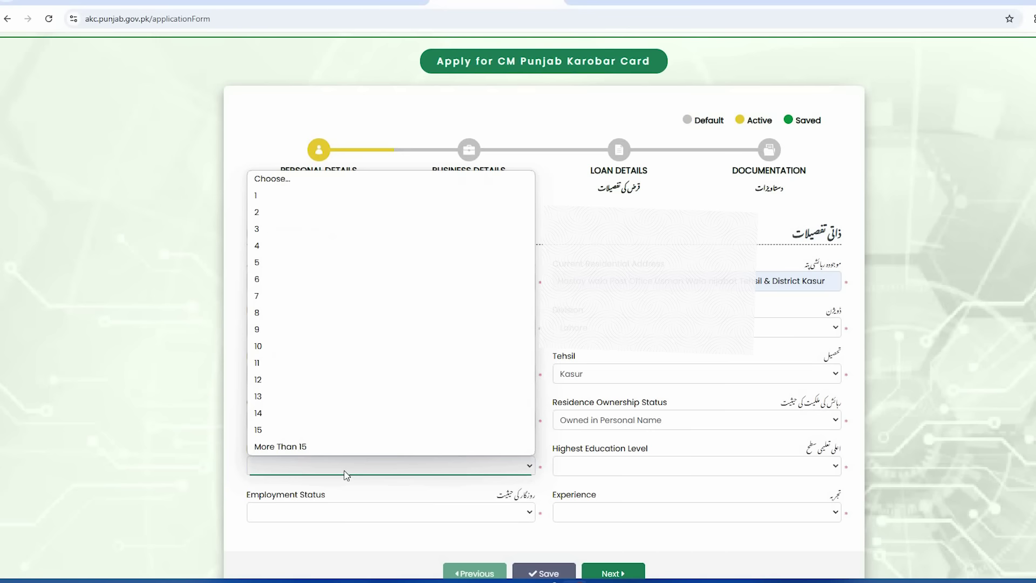
left_click(253, 414)
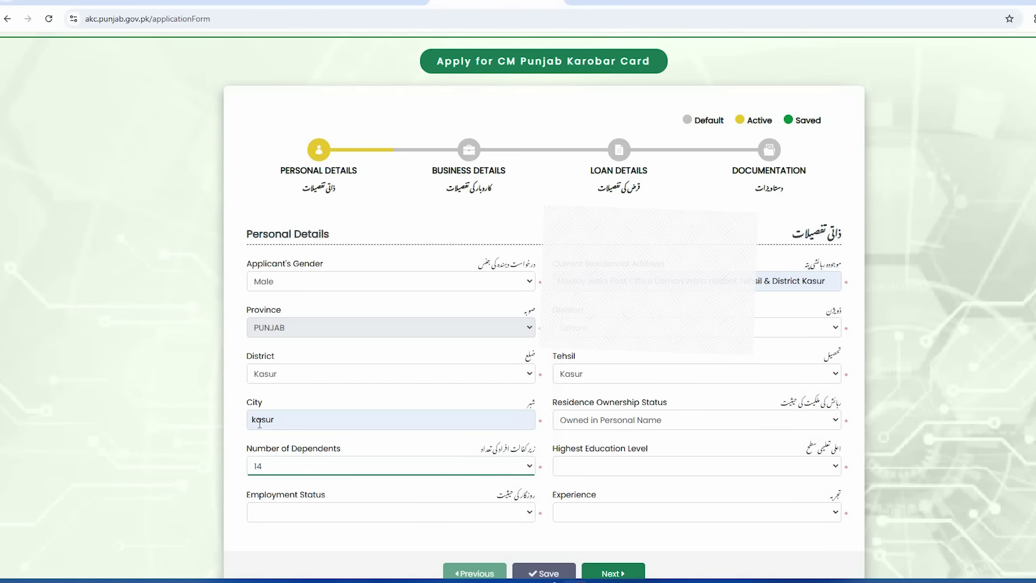
left_click(468, 465)
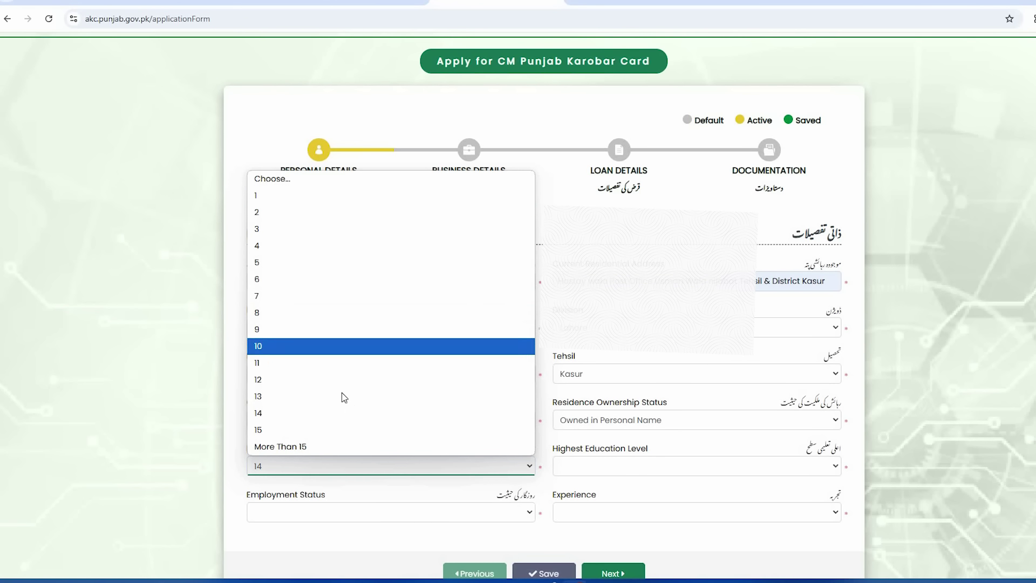
left_click(303, 198)
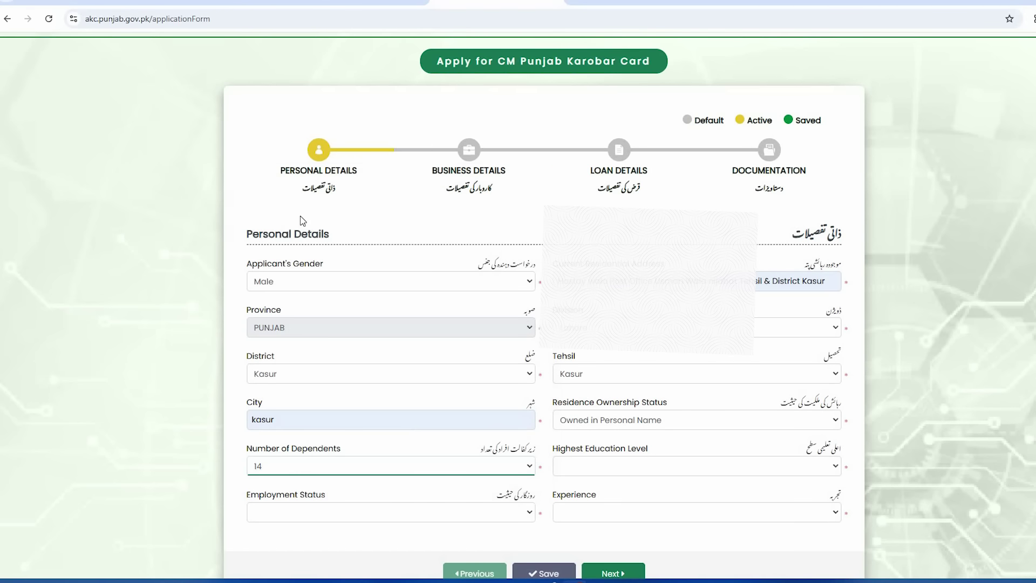
left_click(589, 474)
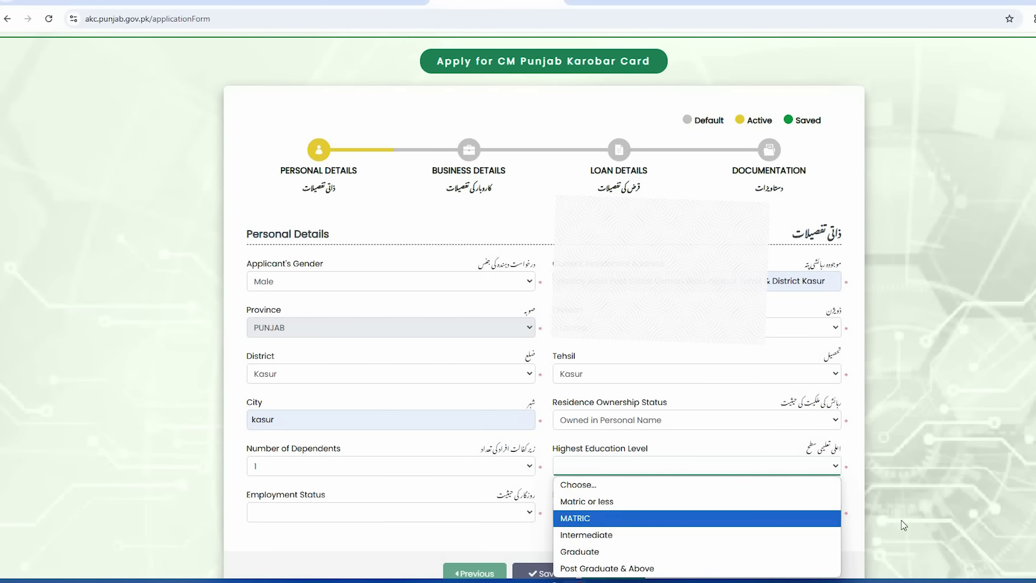
scroll(739, 477, "down", 1)
left_click(603, 413)
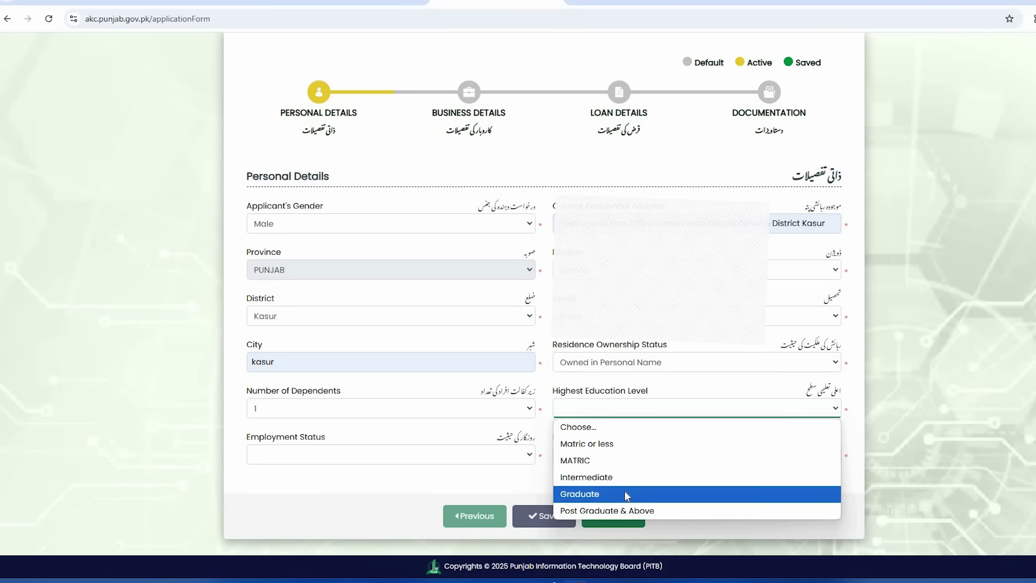
left_click(611, 464)
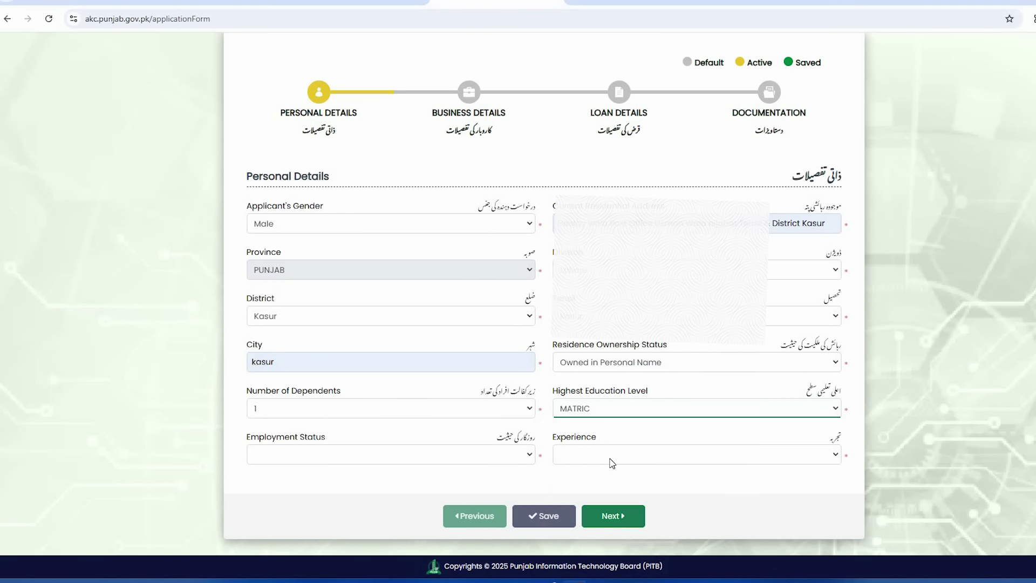
Step: Choose Part Time Employed for Employment Status and Experienced in Related Field for Experience
left_click(350, 463)
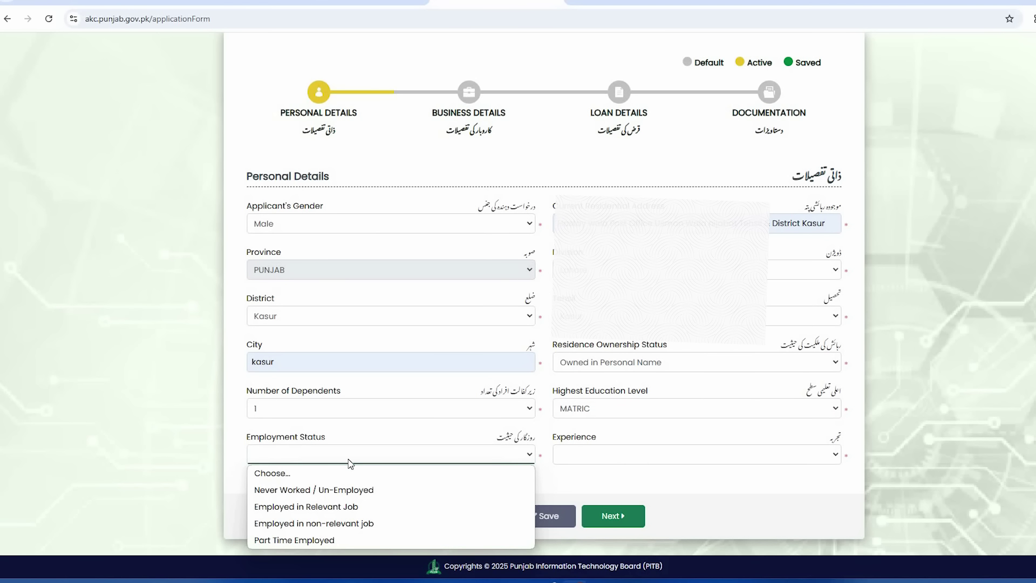
left_click(522, 458)
left_click(476, 458)
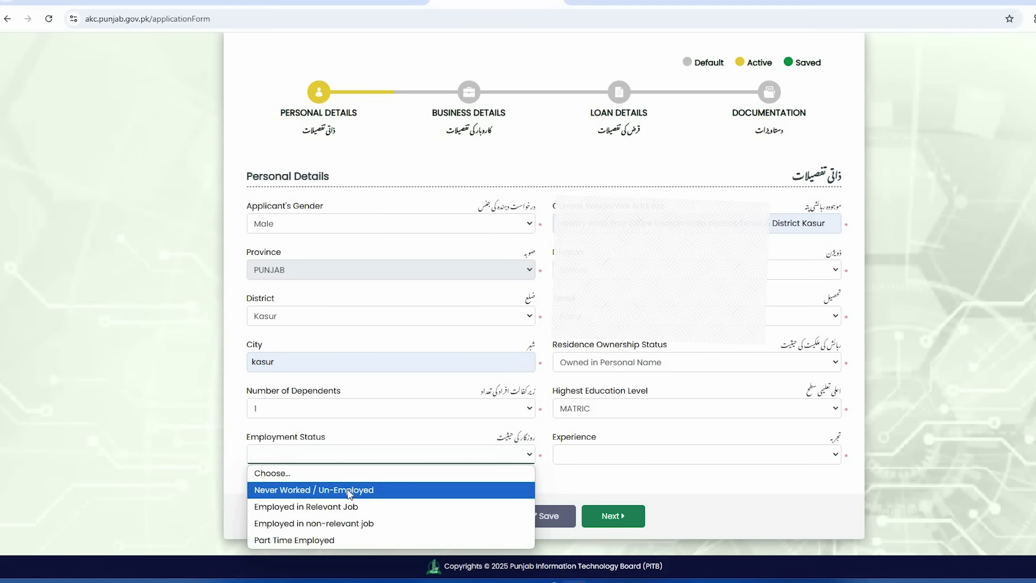
left_click(351, 539)
left_click(671, 459)
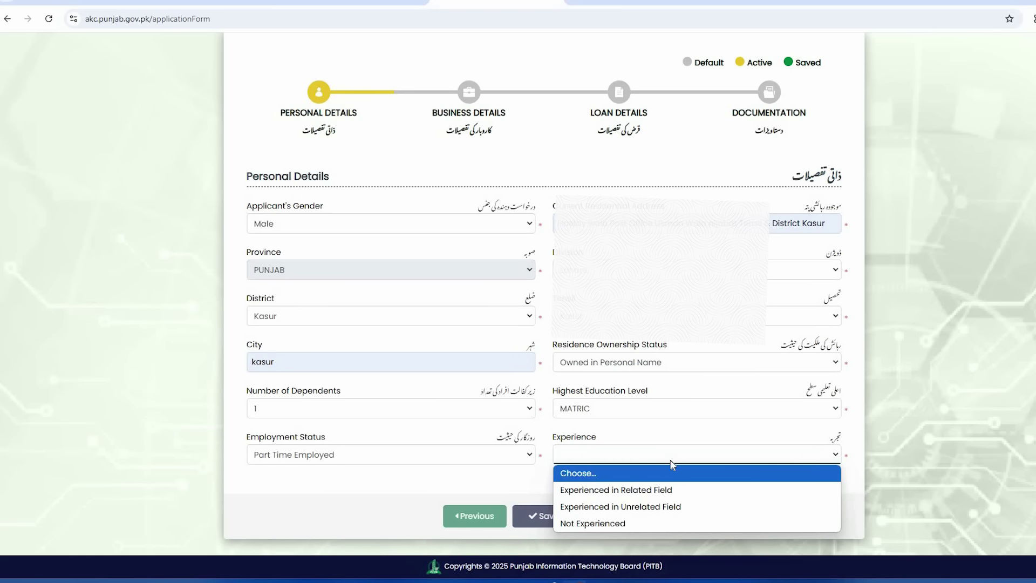
left_click(671, 460)
left_click(671, 460)
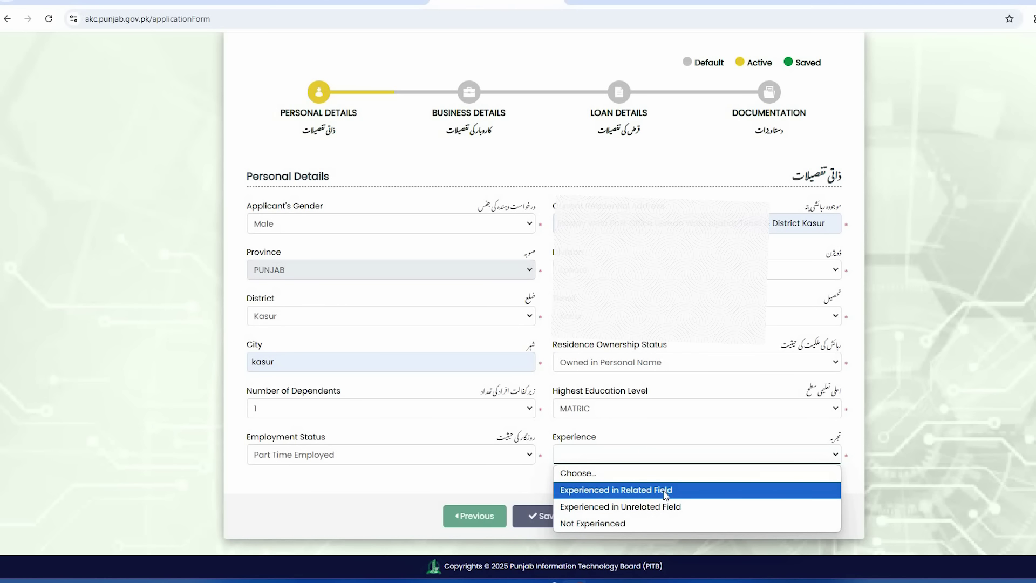
left_click(665, 490)
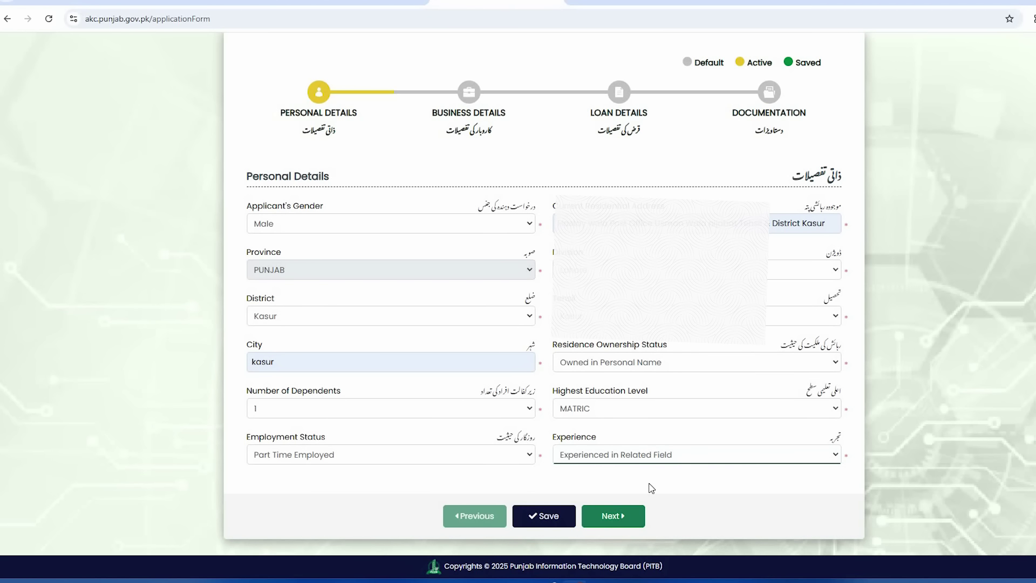
left_click(540, 519)
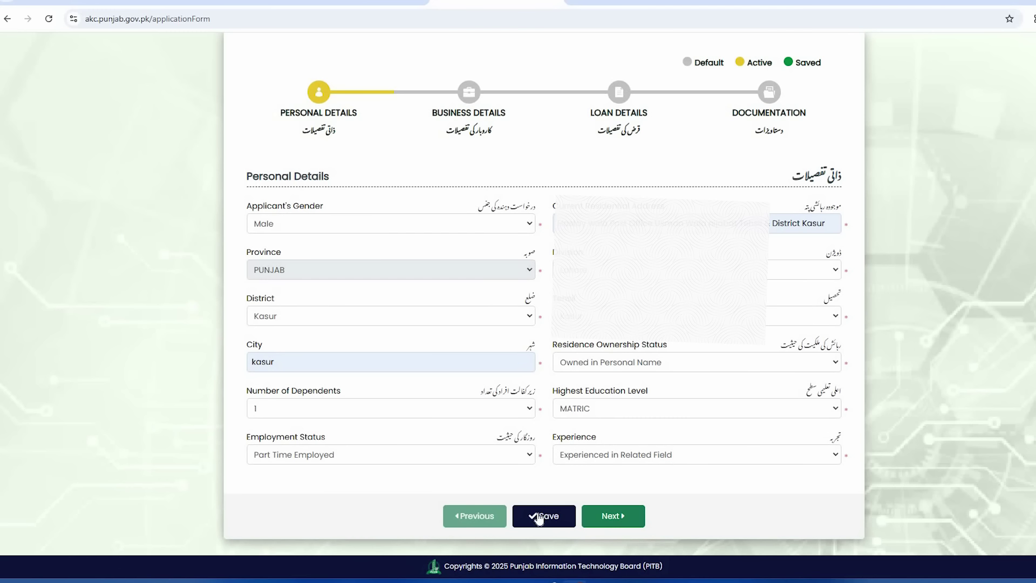
Step: Save the Personal Details and confirm the 'Data saved successfully!' message
left_click(540, 518)
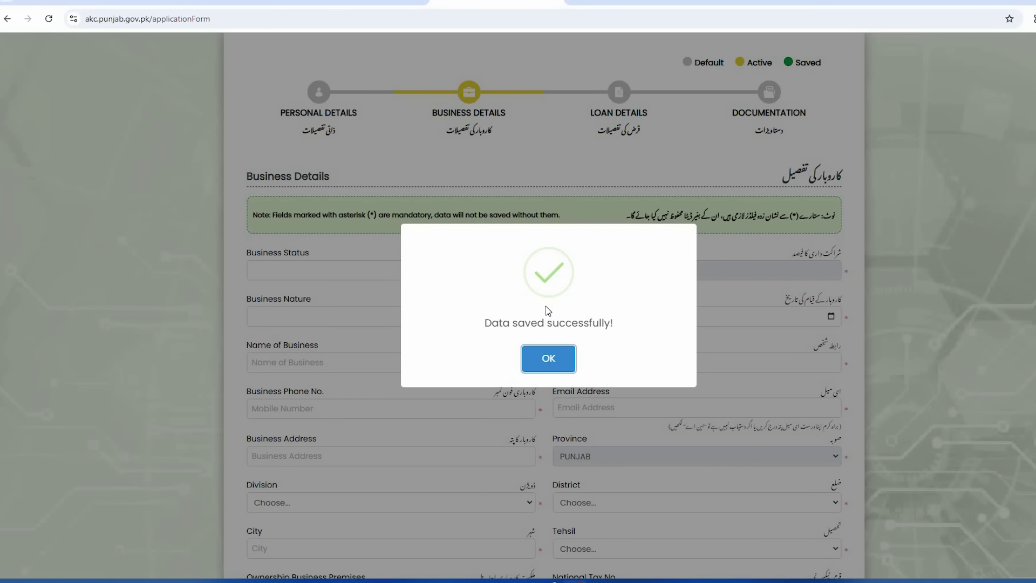
left_click(548, 360)
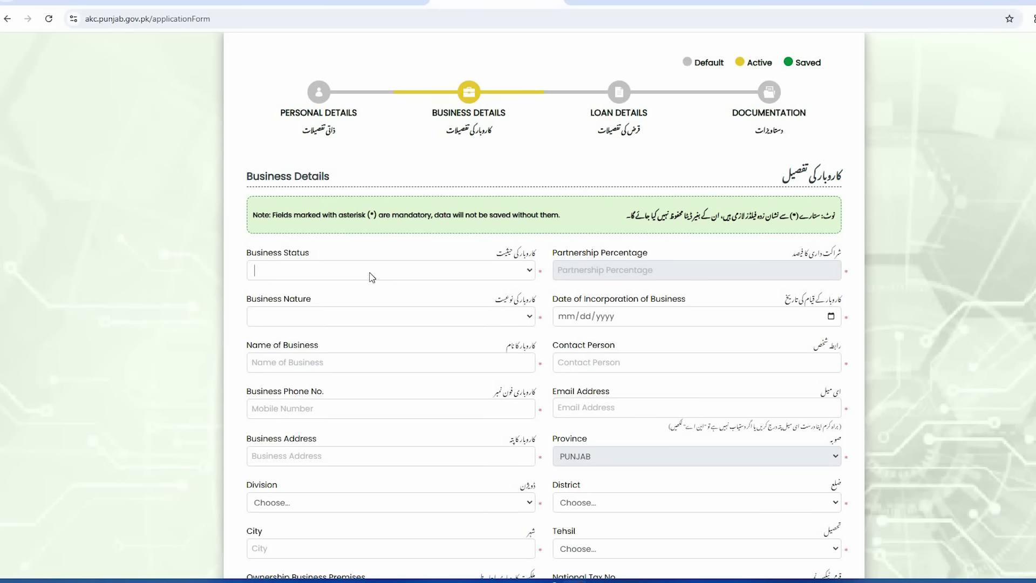
Step: Choose Proprietorship status and Services nature, and enter the incorporation date 02/02/2021
left_click(533, 271)
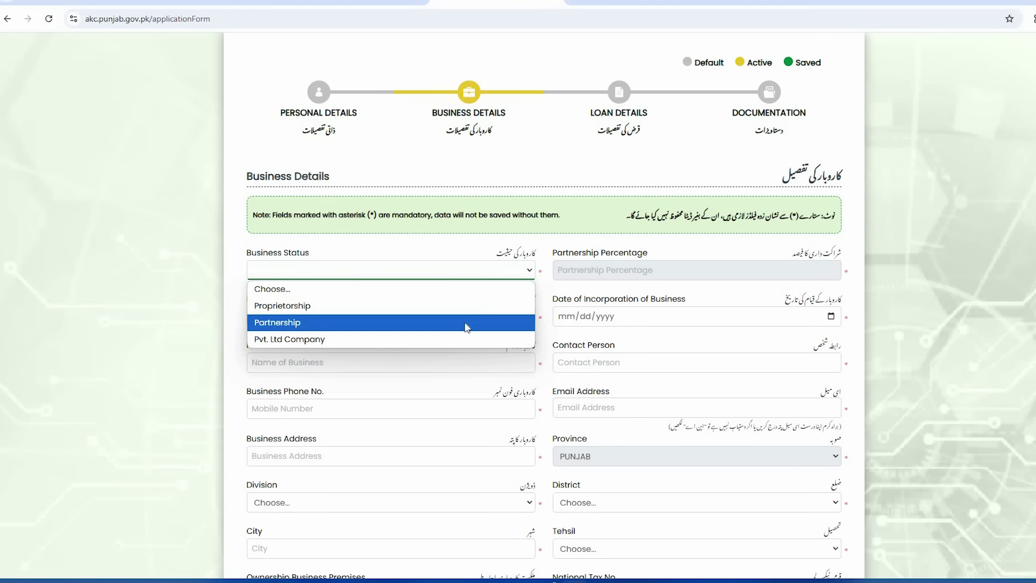
left_click(465, 307)
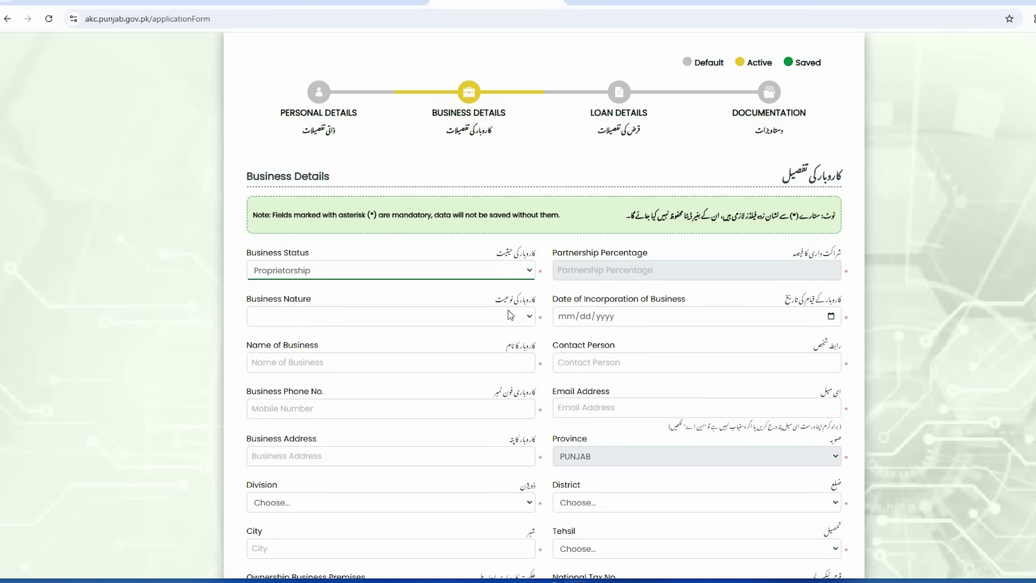
left_click(435, 320)
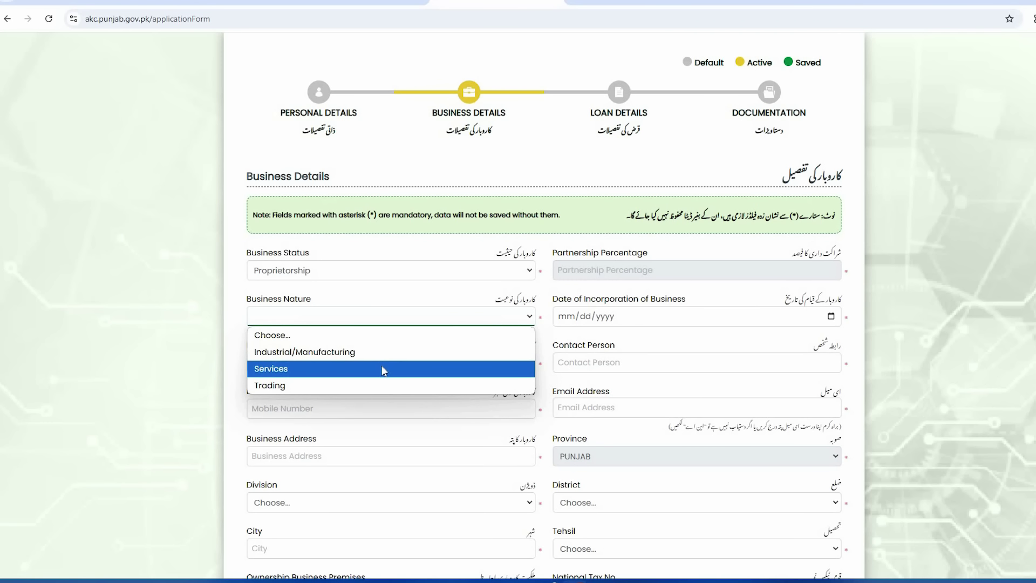
left_click(384, 371)
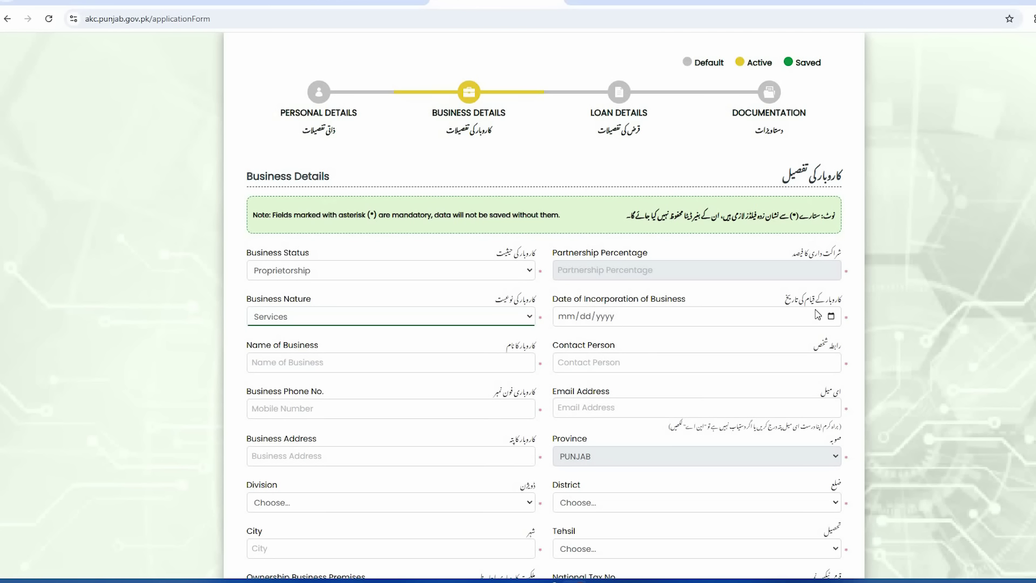
left_click(567, 316)
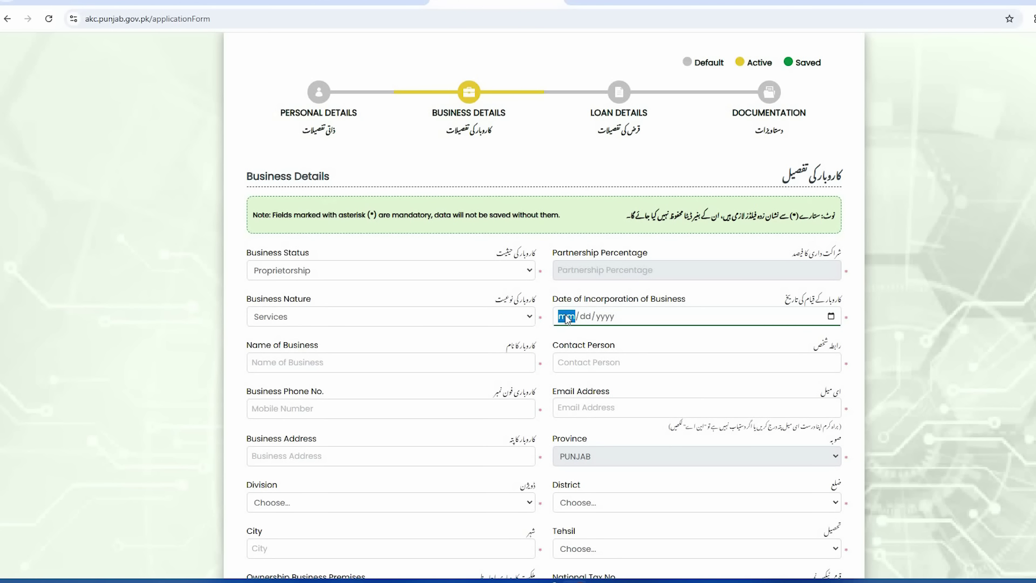
type("01")
type("02/02/yyyy")
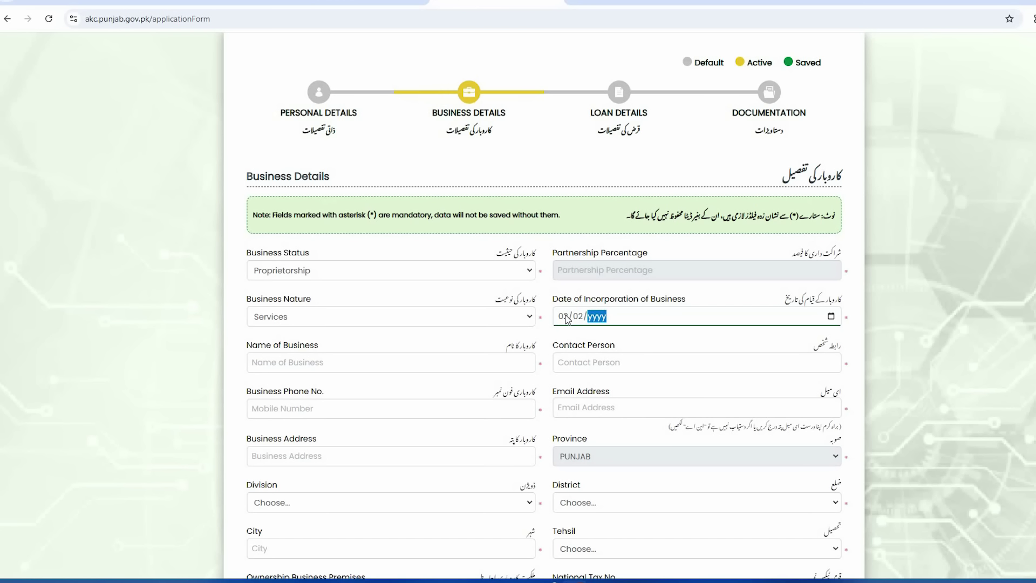
type("2021")
left_click(494, 345)
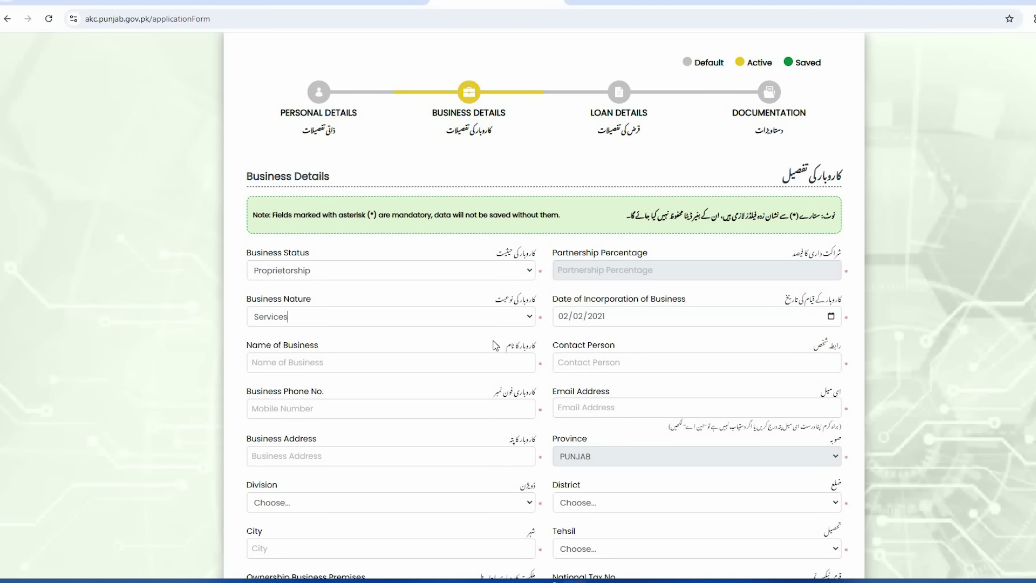
Step: Enter 'Shop' as the business name and fill in the contact person
left_click(384, 362)
type("S")
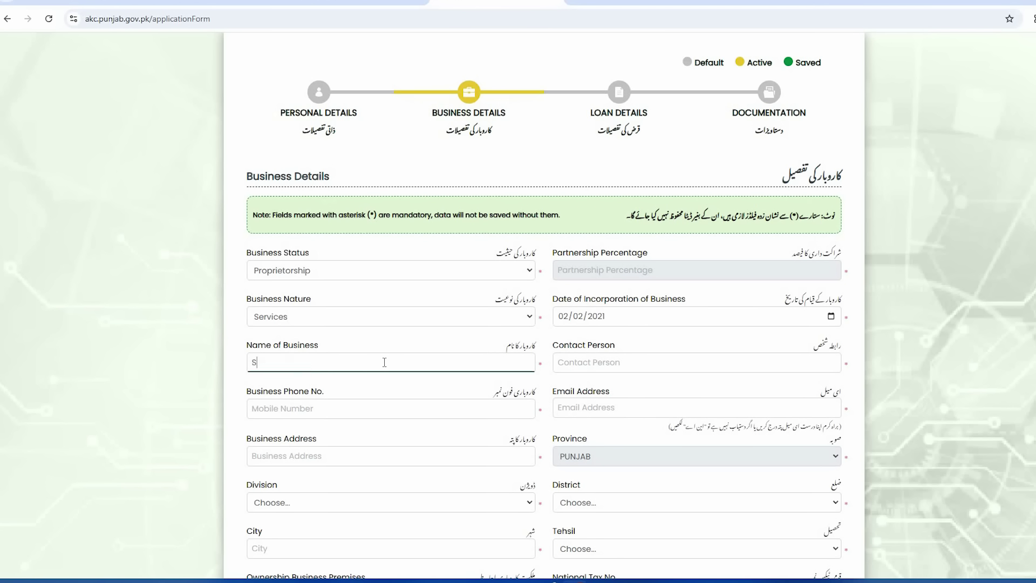
type("hop")
left_click(624, 362)
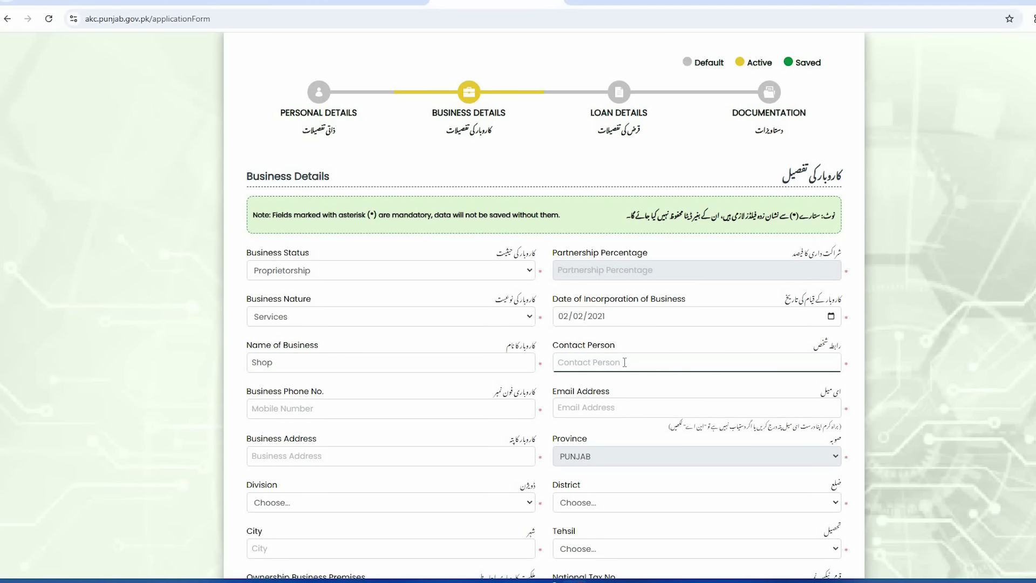
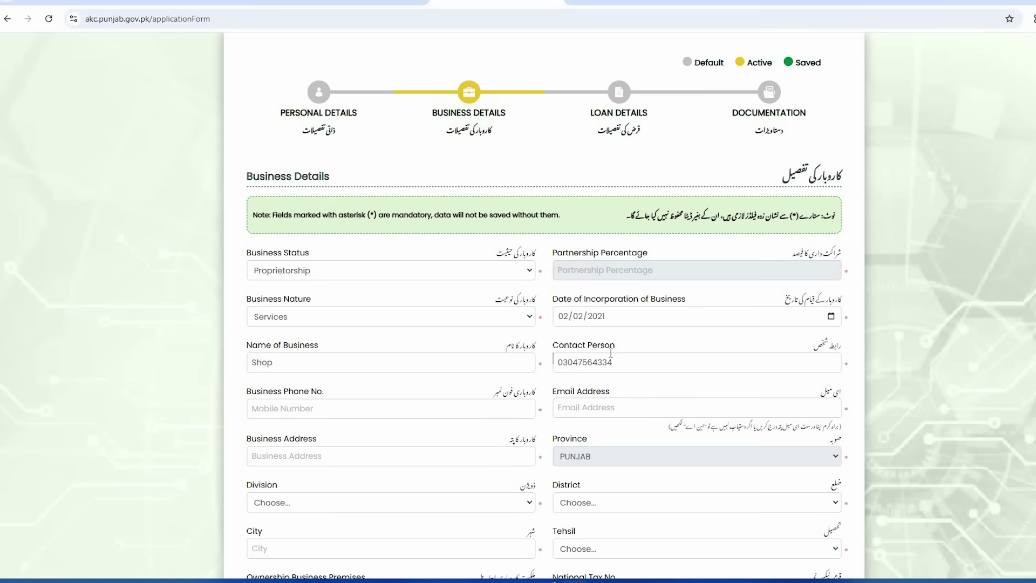
Step: Fill in the business phone number and the business e-mail address
scroll(611, 354, "down", 1)
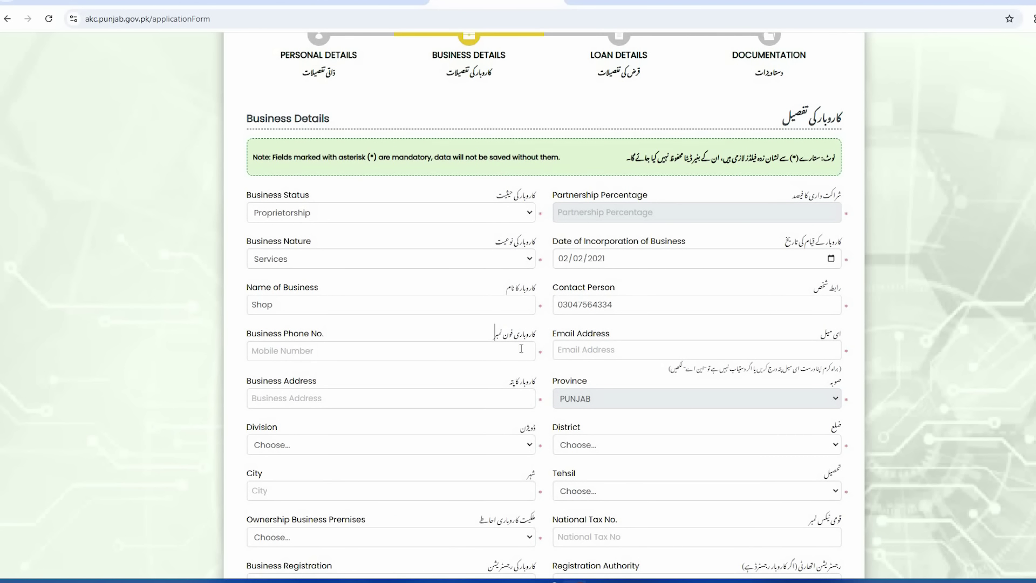
left_click(358, 356)
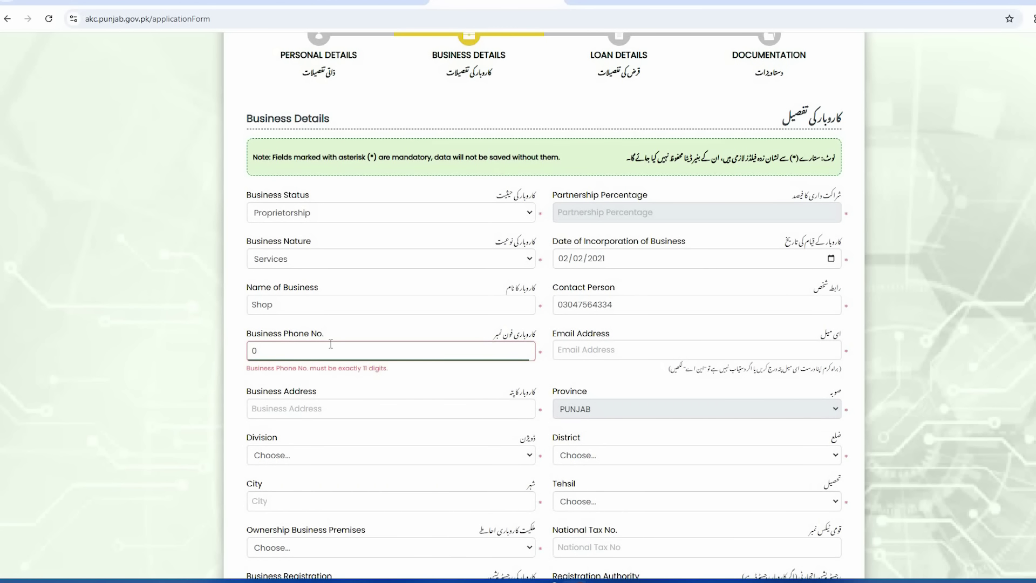
left_click(604, 348)
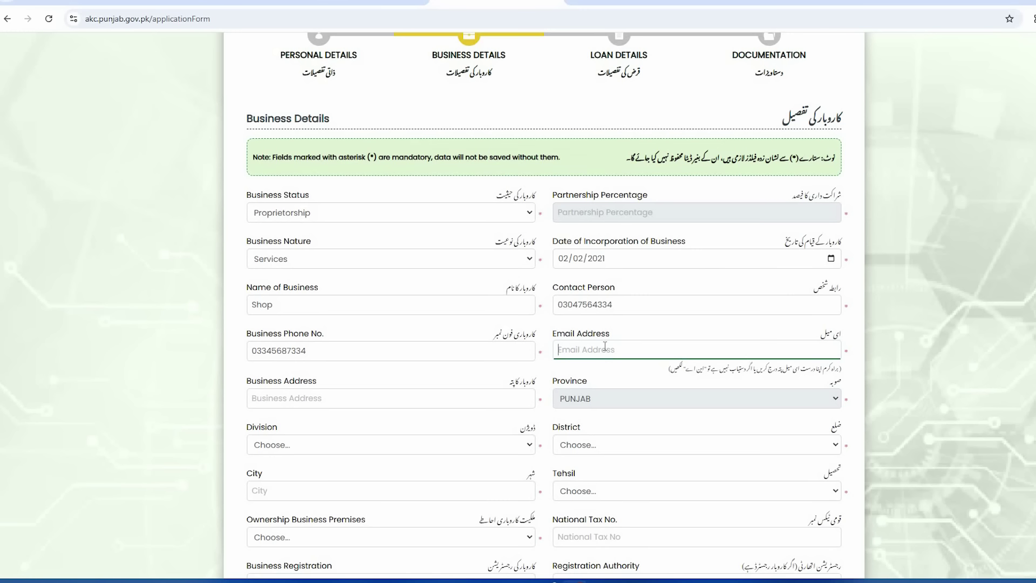
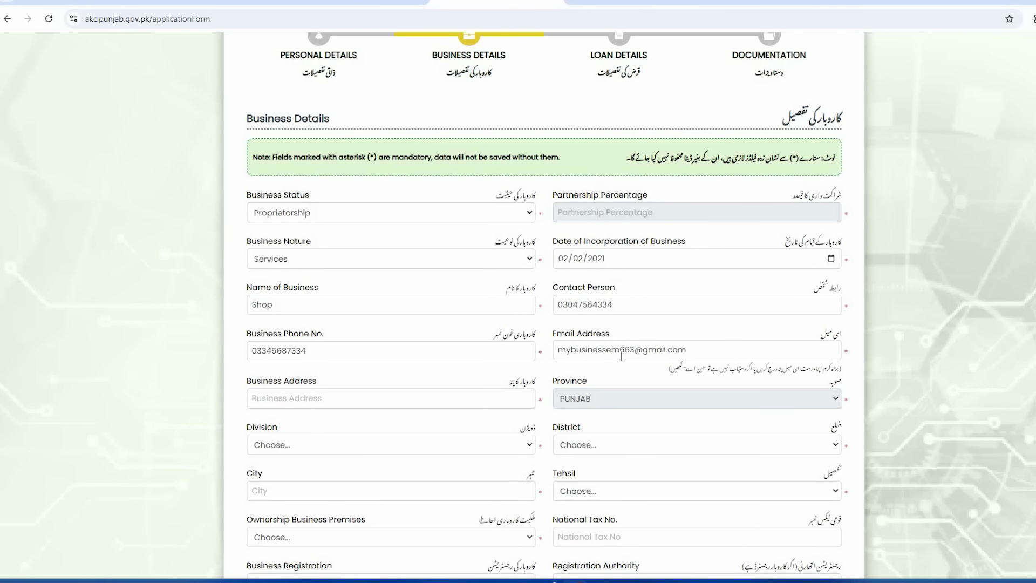
scroll(622, 357, "down", 1)
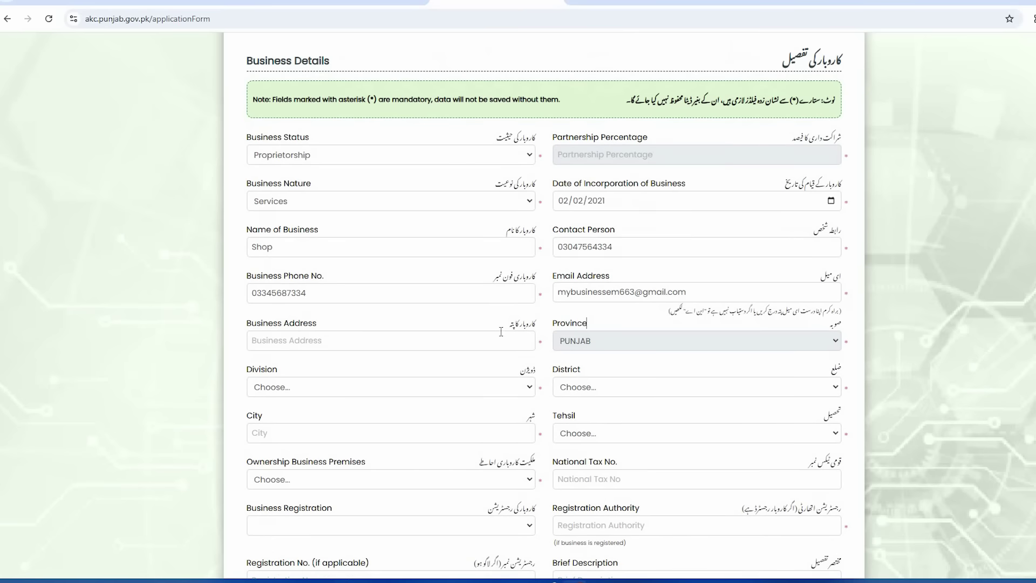
Step: Paste the business address into the Business Address field
left_click(308, 344)
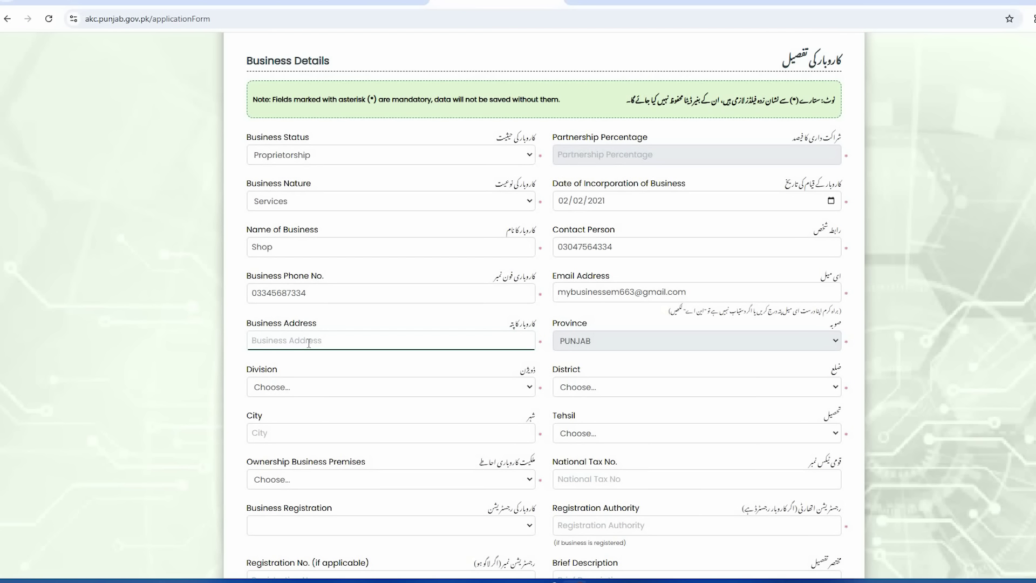
type("City Lahore")
left_click(330, 360)
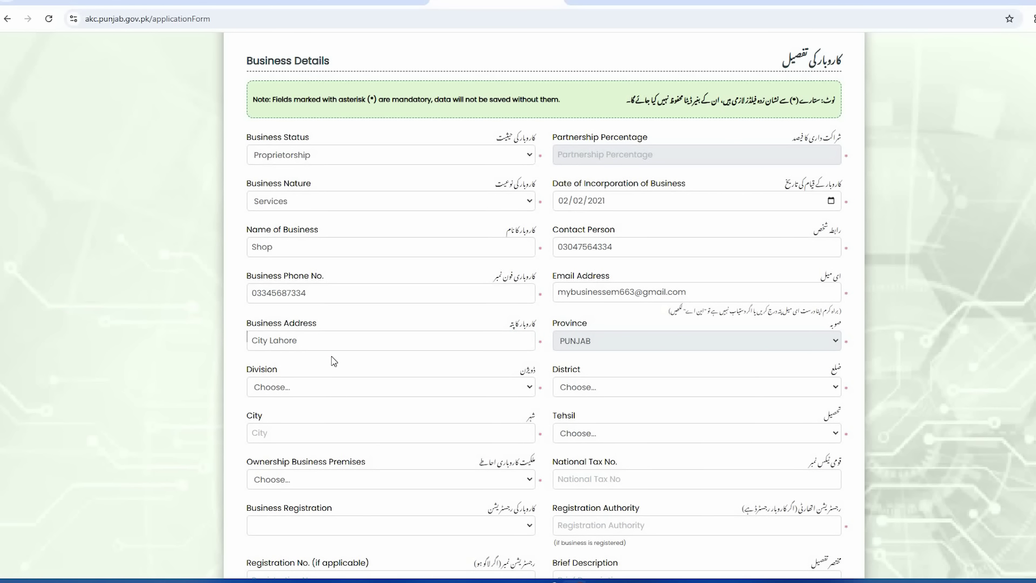
scroll(350, 362, "down", 1)
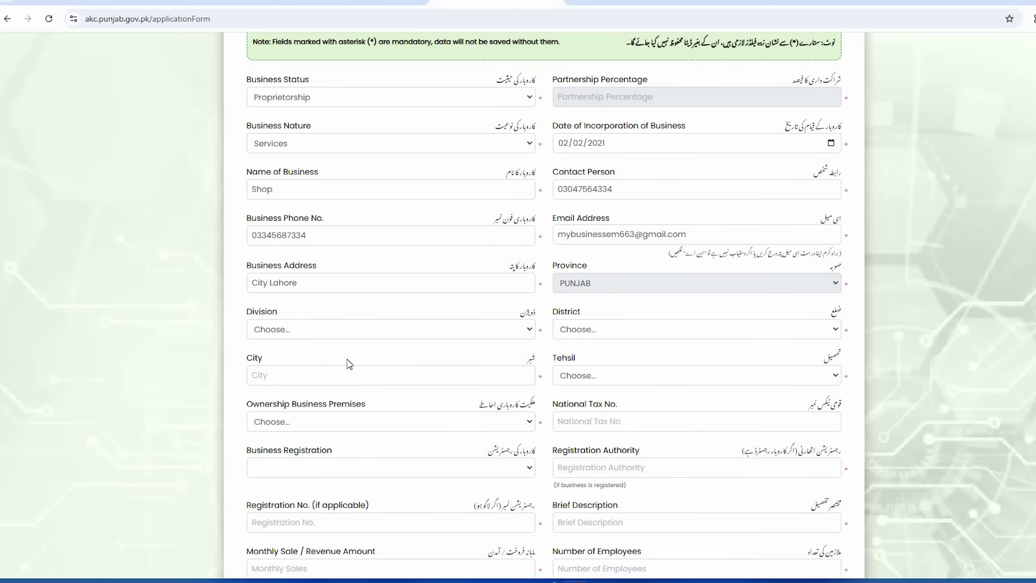
Step: Choose Lahore as both the Division and the District
left_click(317, 332)
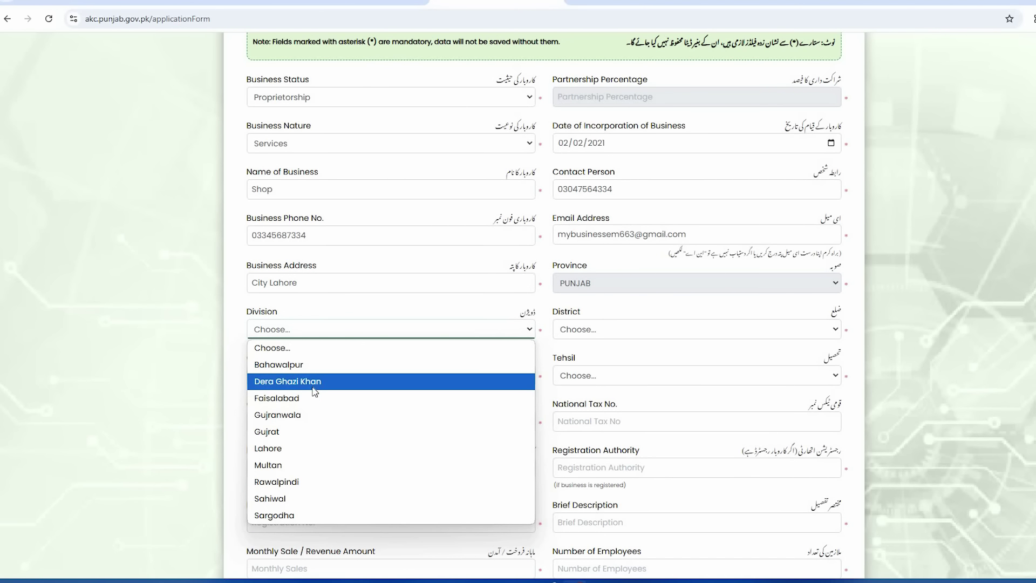
left_click(303, 447)
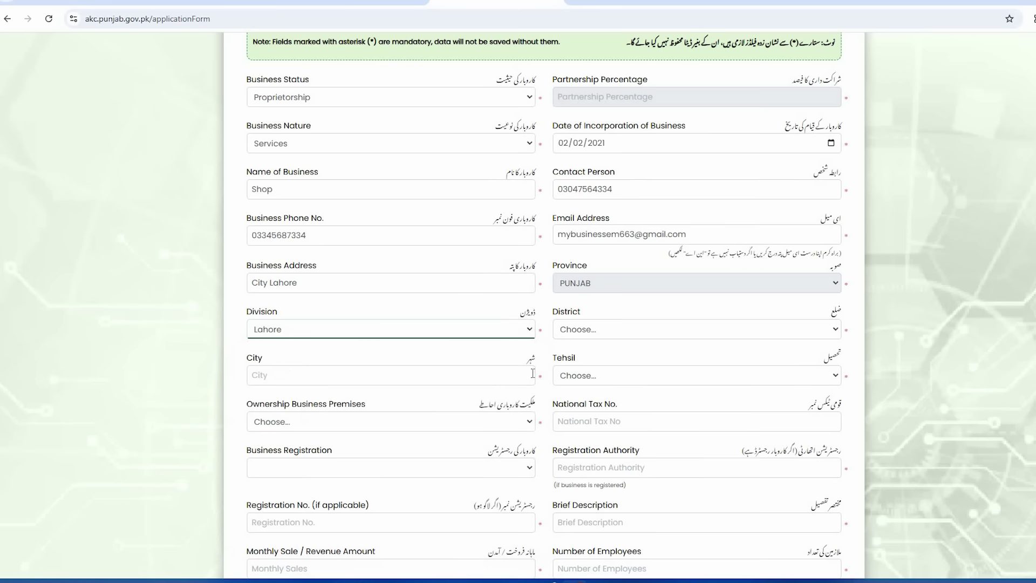
left_click(590, 333)
left_click(597, 384)
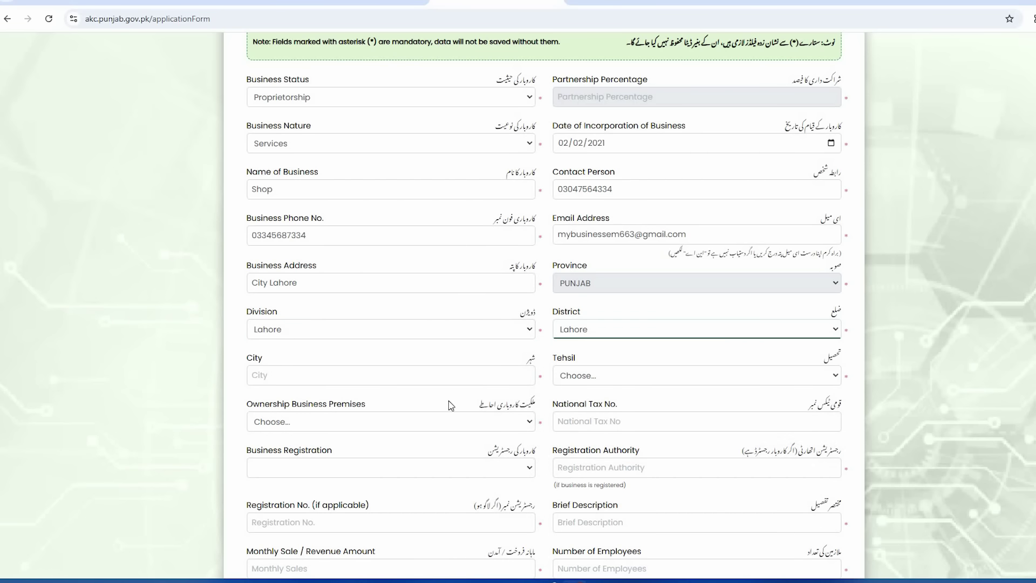
scroll(451, 405, "down", 2)
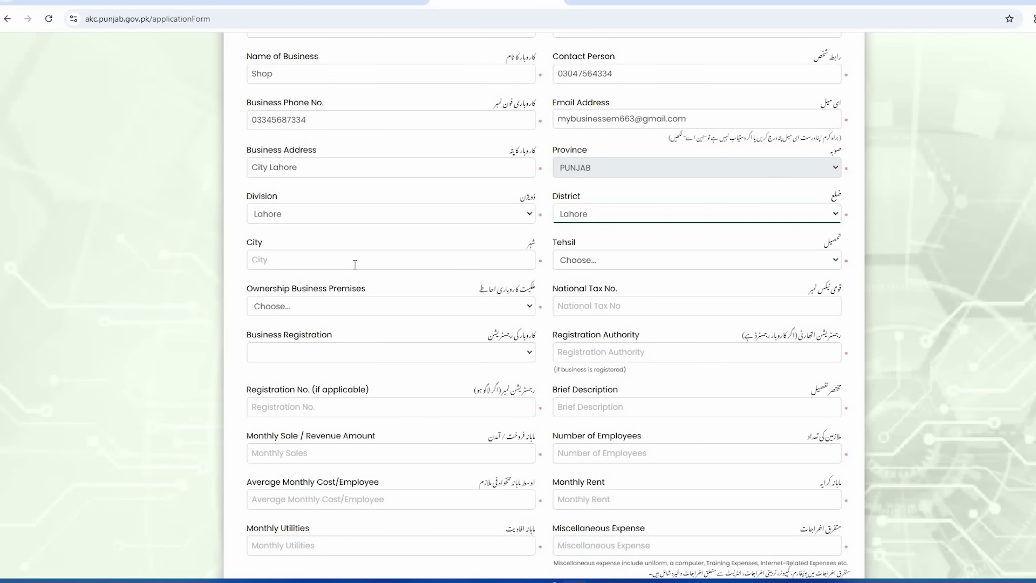
Step: Enter Lahore as the City and select Lahore City as the Tehsil
left_click(352, 268)
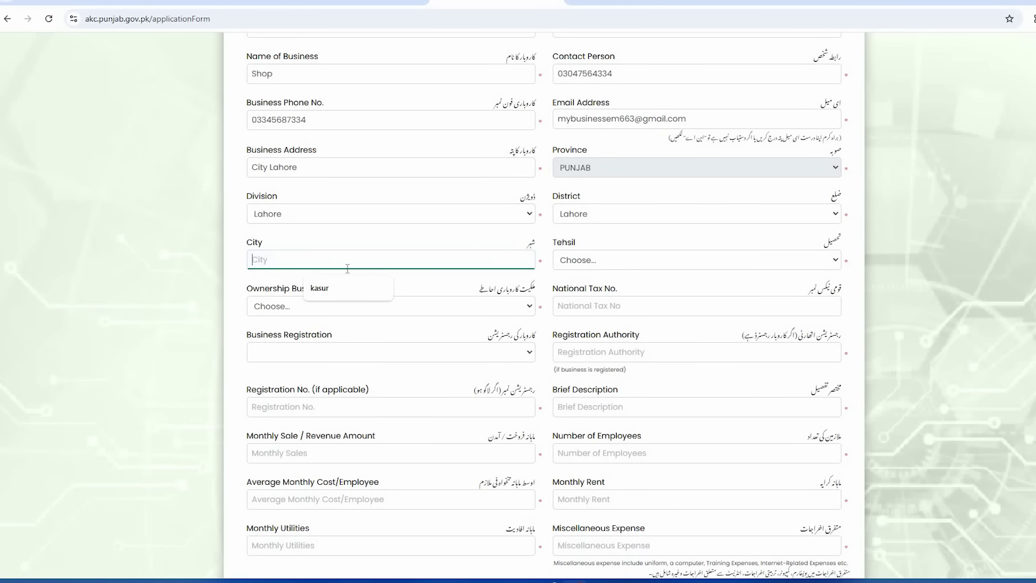
type("Lahore")
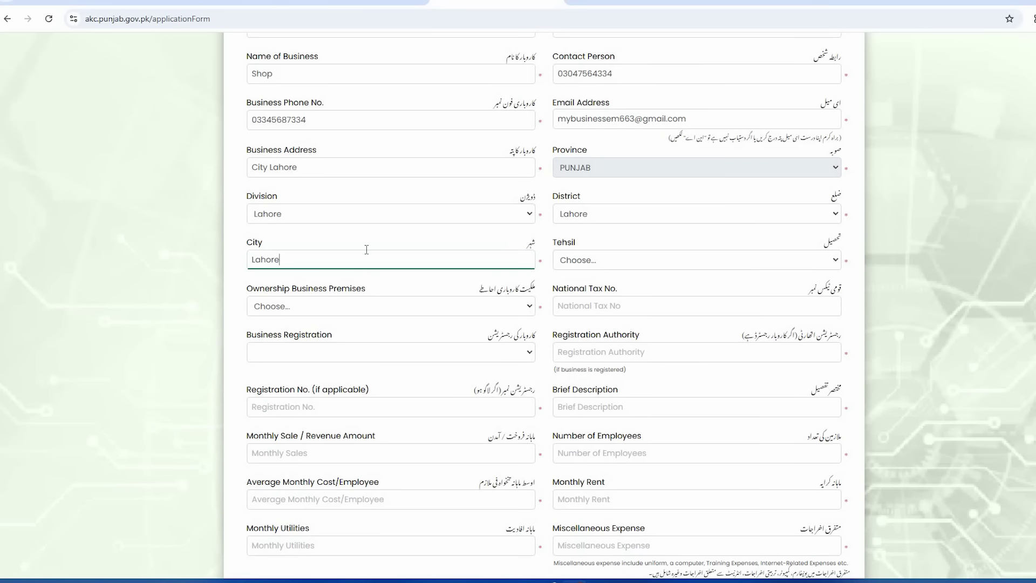
left_click(653, 267)
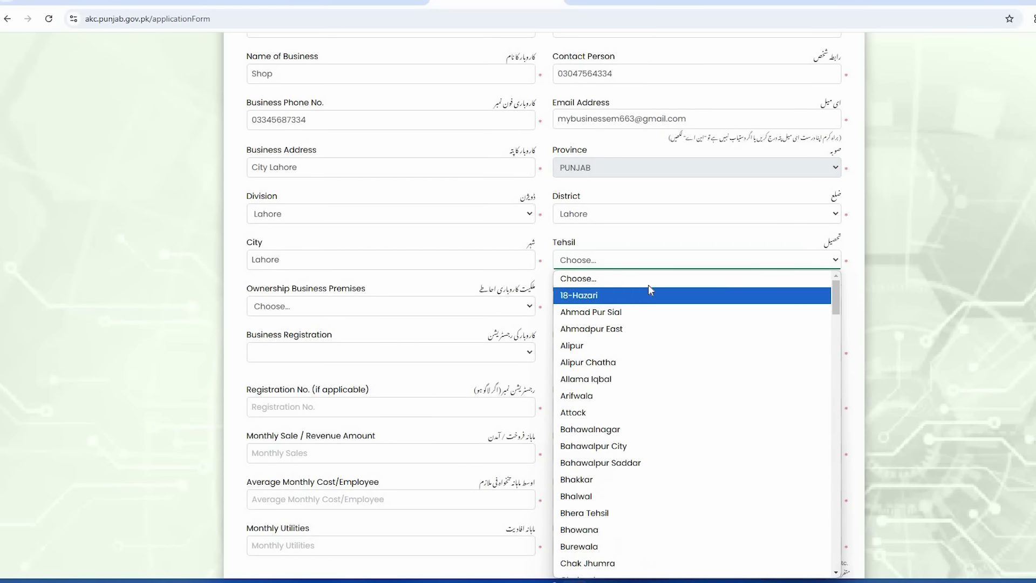
scroll(666, 493, "down", 3)
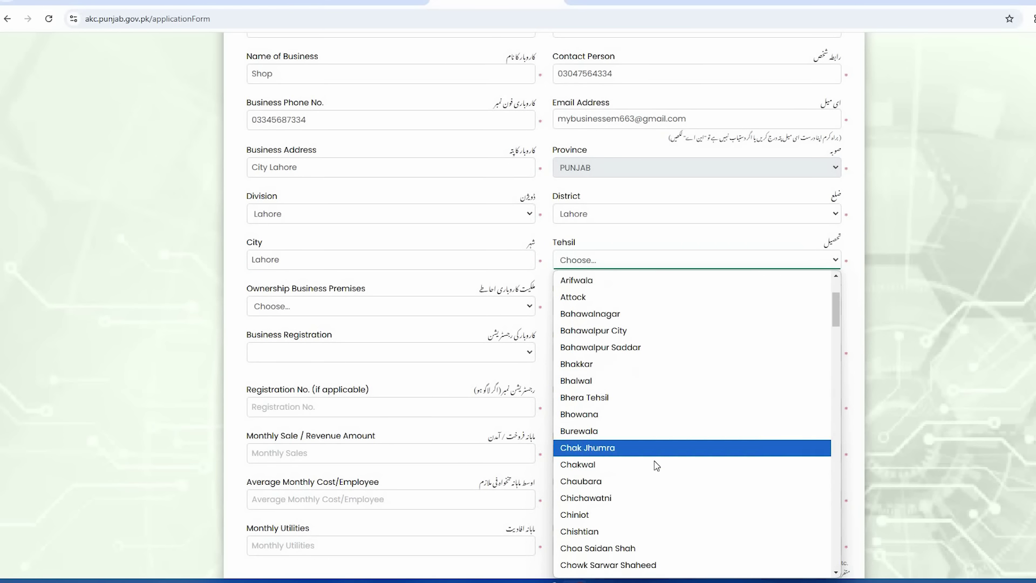
scroll(653, 460, "down", 3)
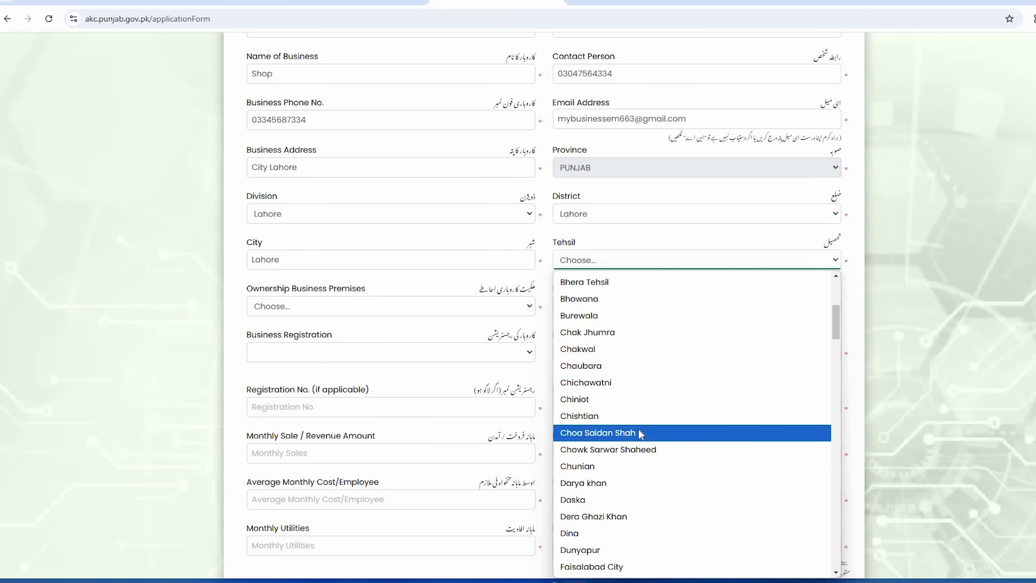
scroll(646, 467, "down", 15)
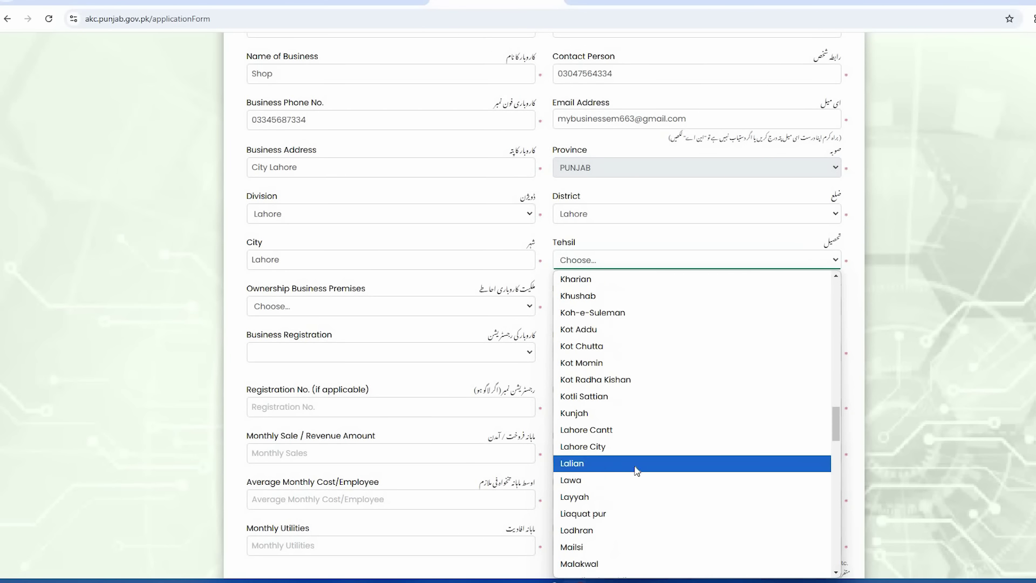
left_click(583, 446)
left_click(463, 306)
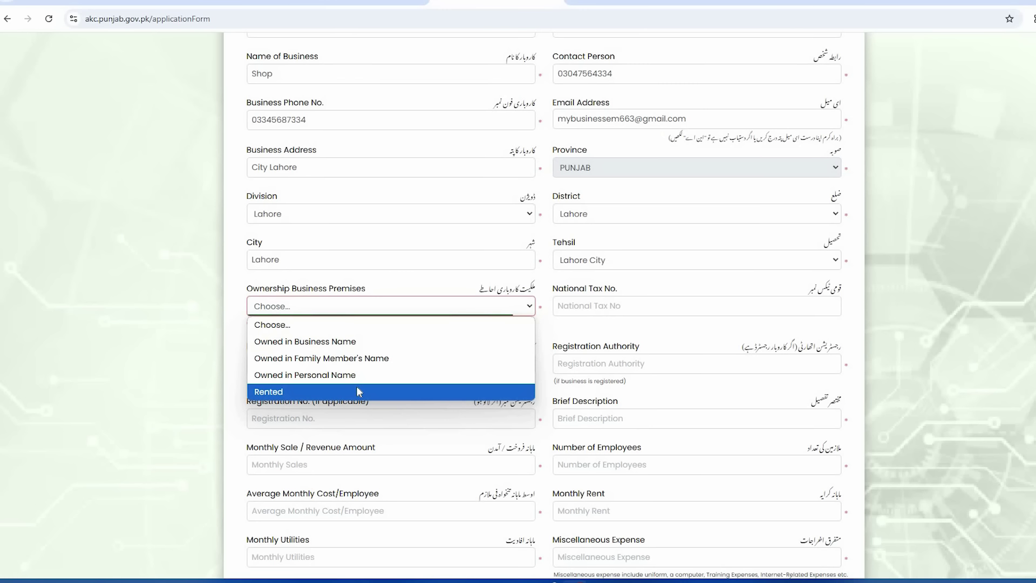
Step: Set premises to Owned in Business Name and paste the National Tax No
left_click(350, 342)
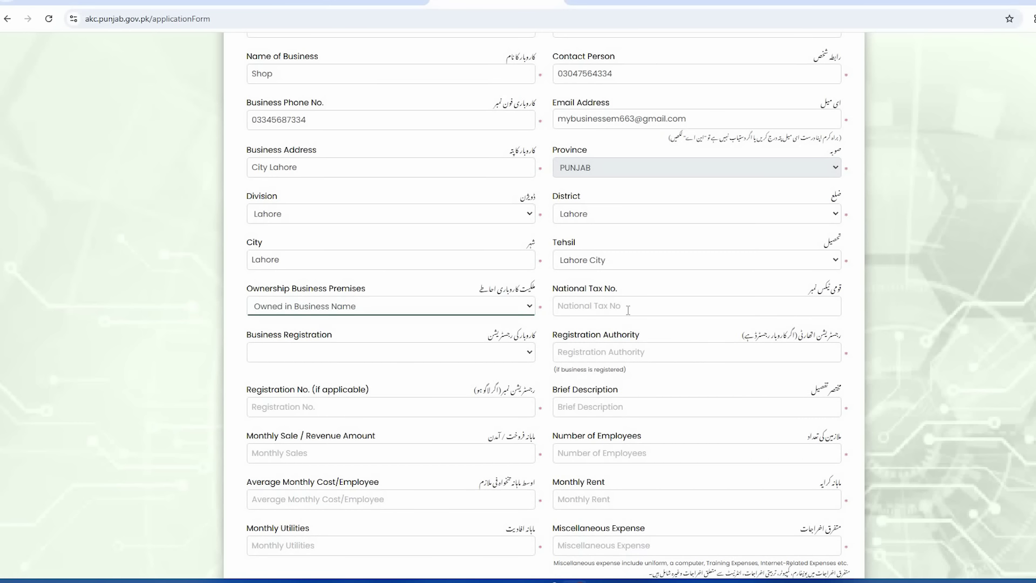
left_click(623, 311)
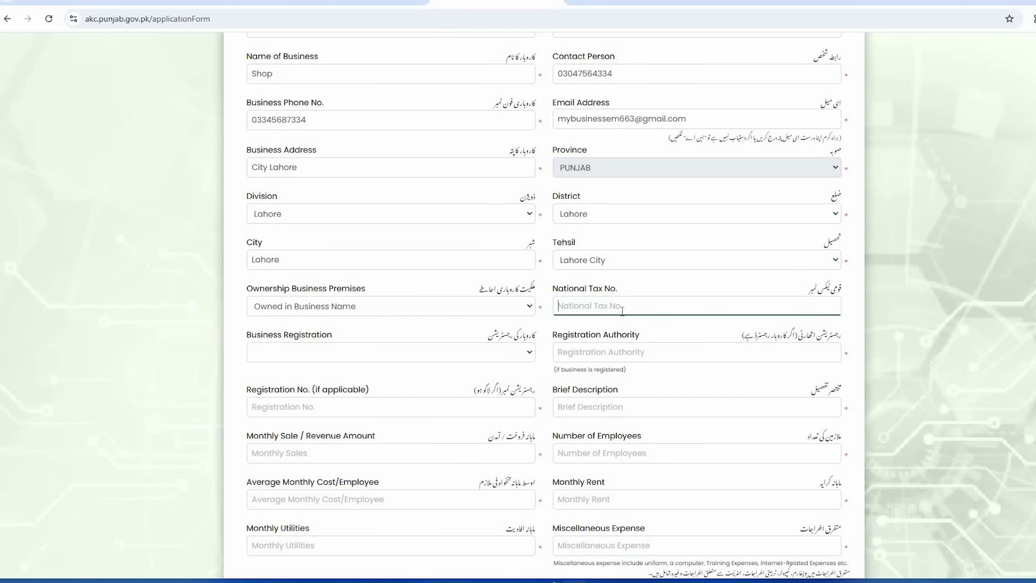
key("ctrl+v")
scroll(610, 378, "up", 1)
scroll(540, 351, "down", 2)
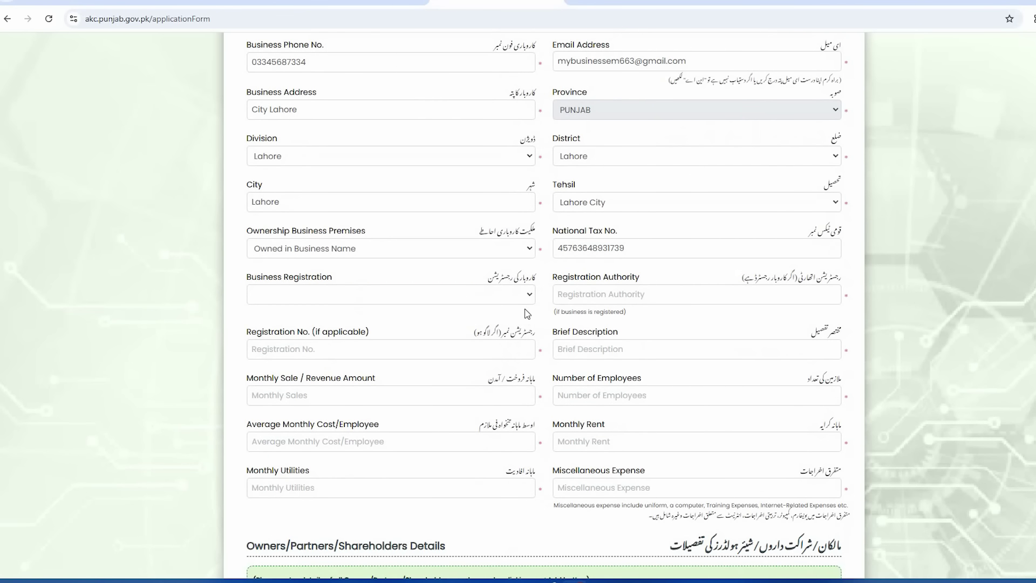
Step: Set Business Registration to NO after briefly choosing Yes
left_click(528, 295)
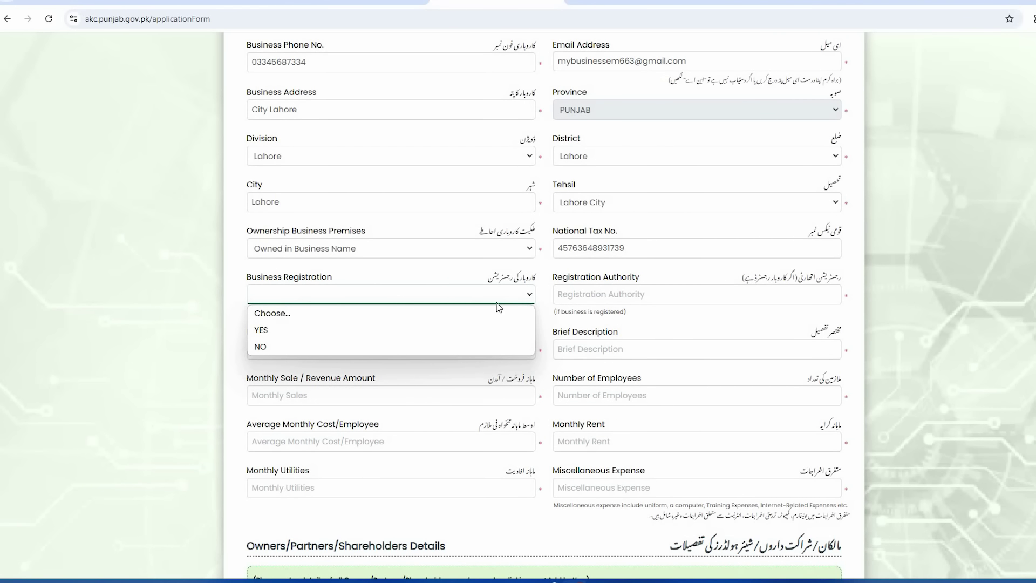
left_click(414, 331)
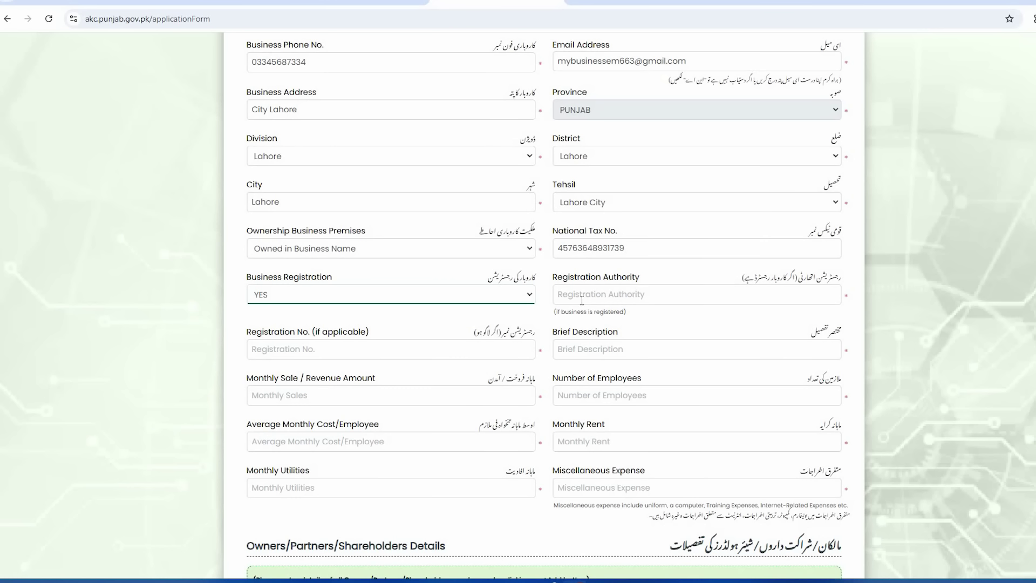
left_click(493, 300)
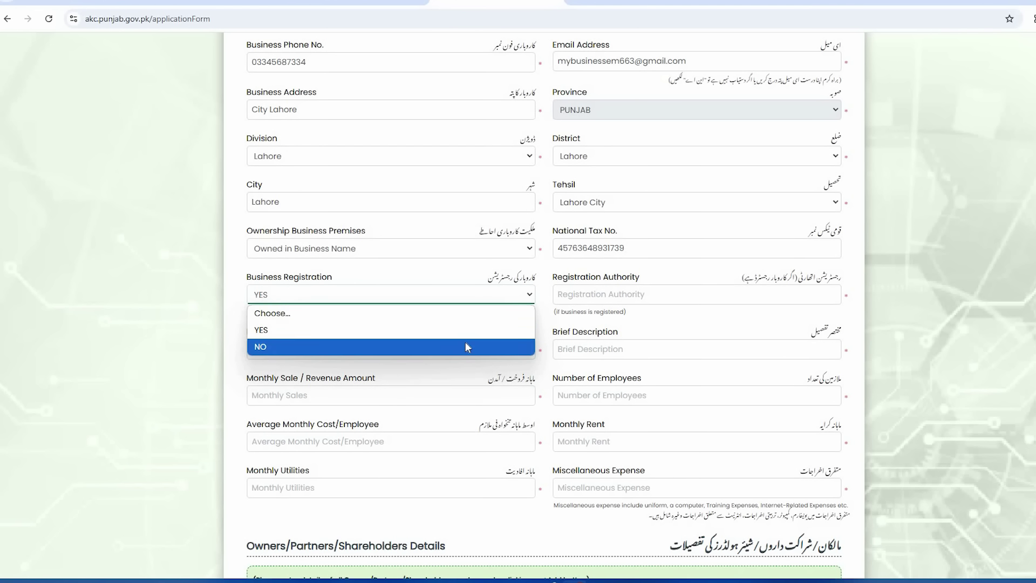
left_click(465, 347)
scroll(553, 277, "down", 1)
left_click_drag(554, 276, 630, 281)
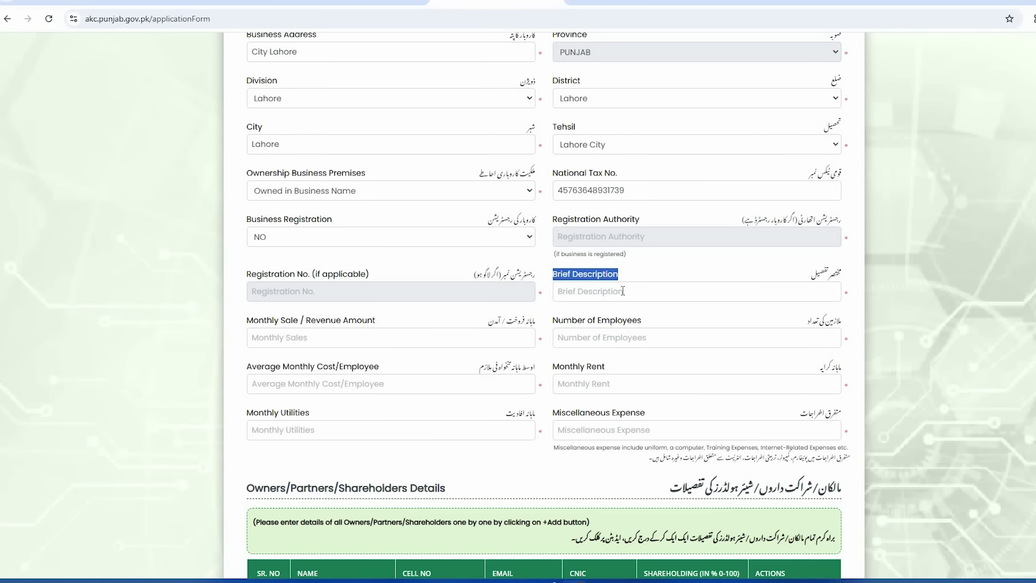
Step: Enter Brief Description Nil, monthly sales 100000 and 0 employees
left_click(622, 291)
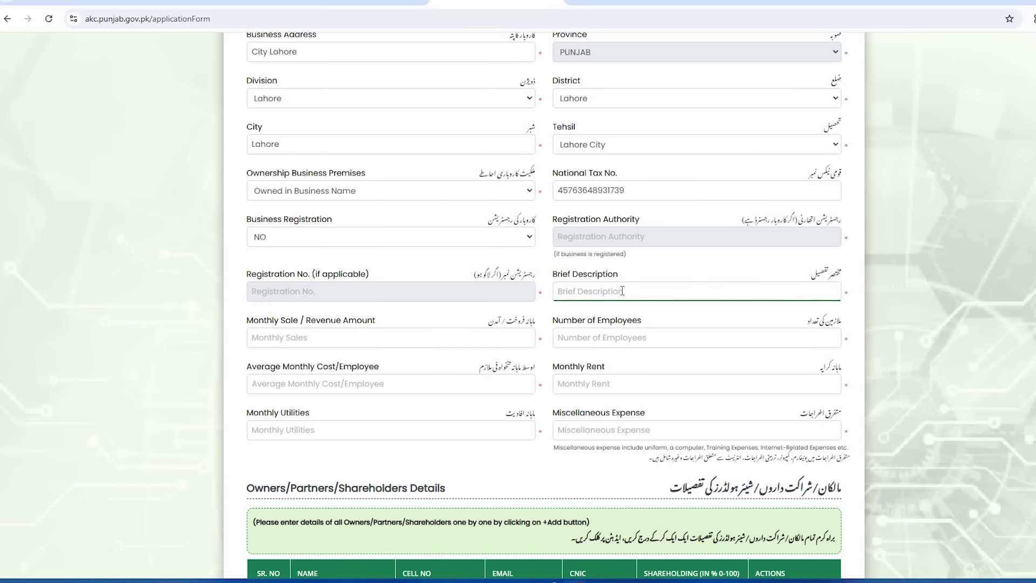
type("Nill")
key("BackSpace")
scroll(496, 277, "down", 1)
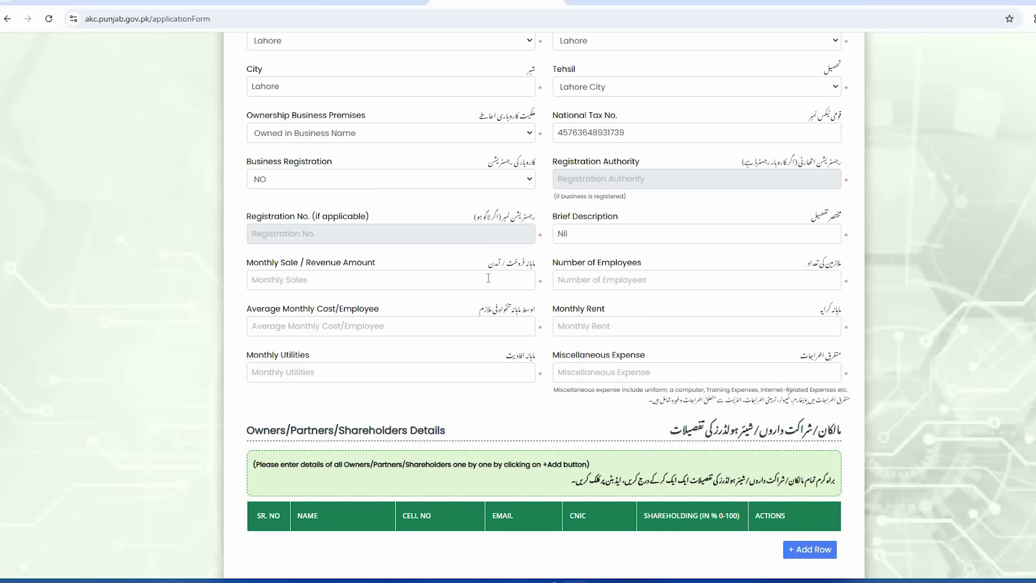
left_click(489, 277)
type("100000")
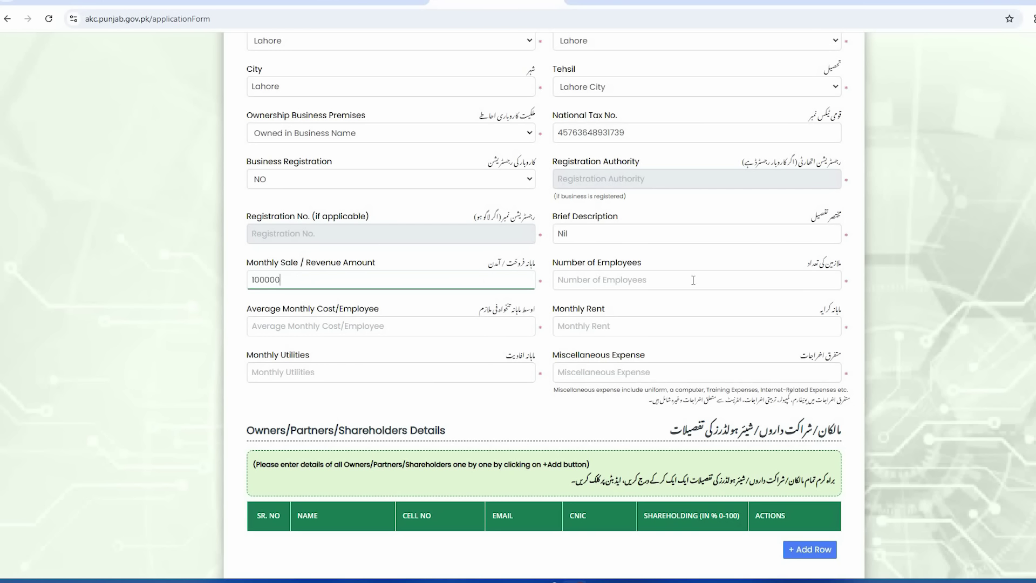
left_click(694, 280)
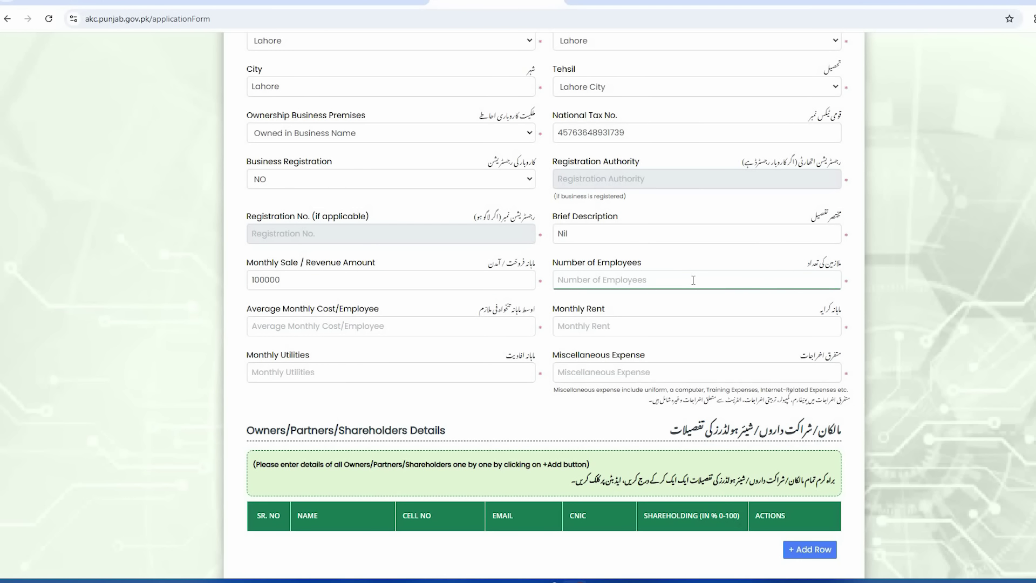
type("0")
left_click(676, 306)
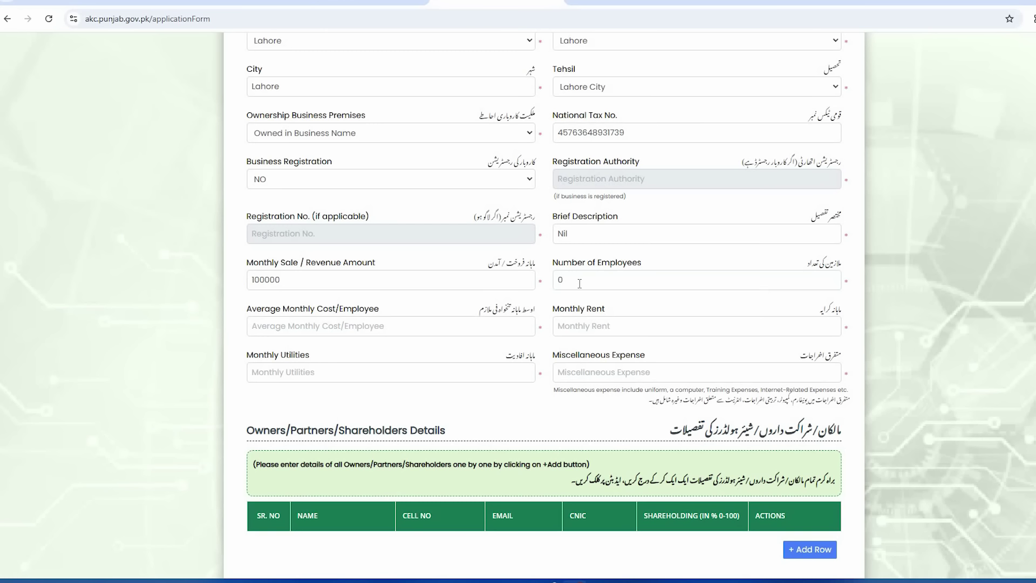
scroll(514, 267, "down", 1)
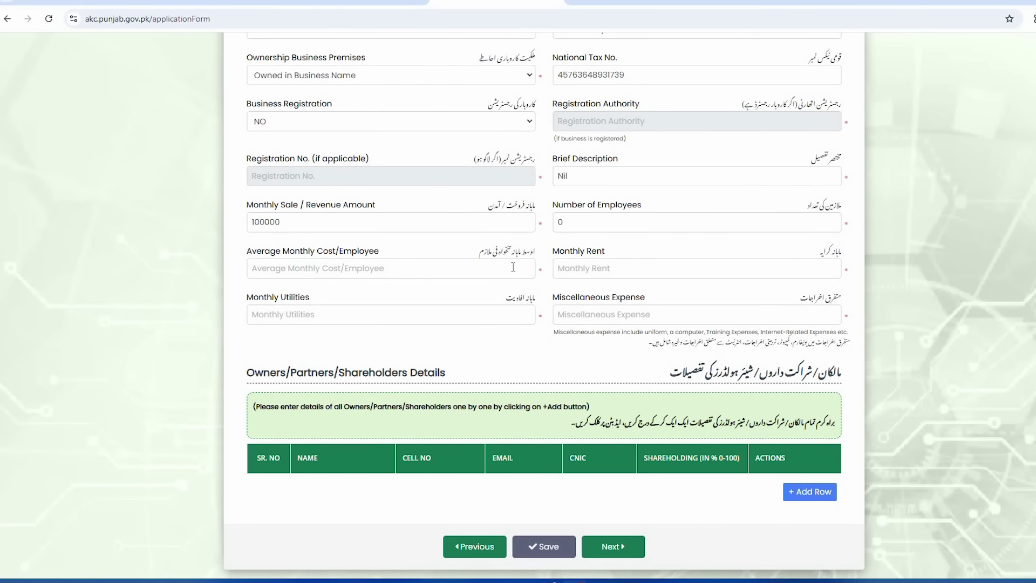
Step: Enter average cost per employee 0, rent 20000, utilities 30000 and miscellaneous expense 5000
left_click(432, 268)
type("0")
left_click(469, 293)
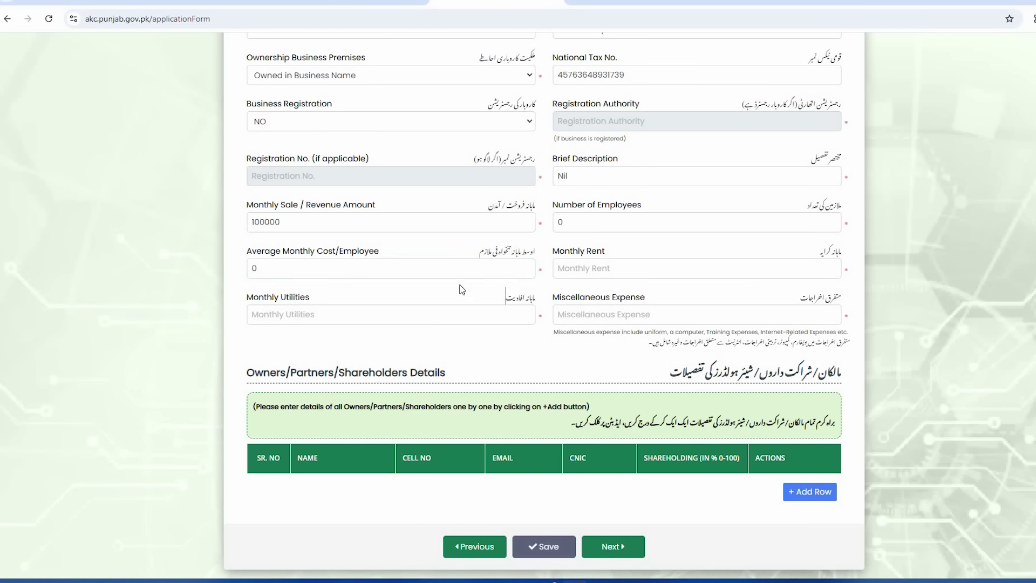
left_click(629, 270)
type("20000")
key("Tab")
type("3")
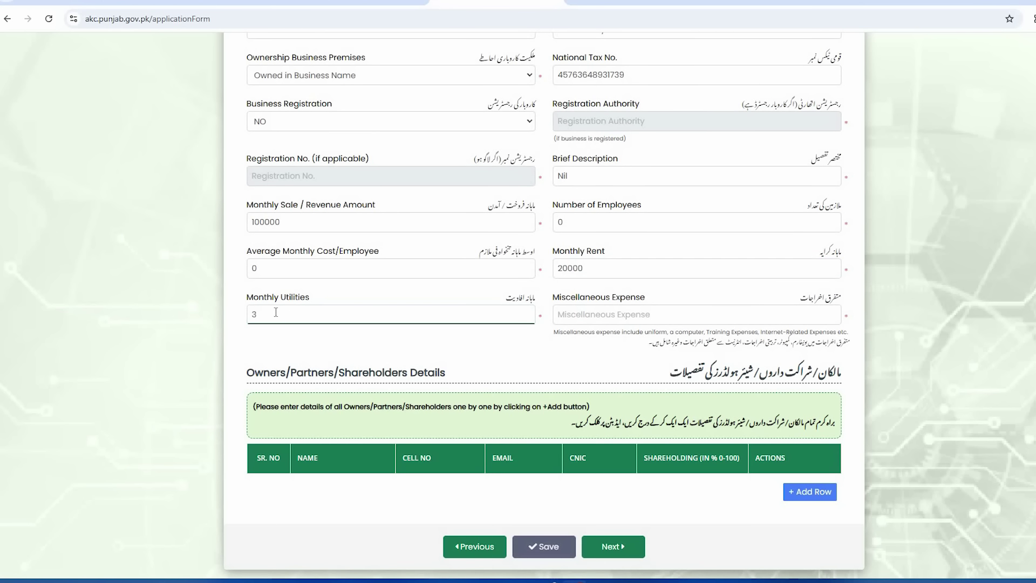
type("0000")
left_click(802, 313)
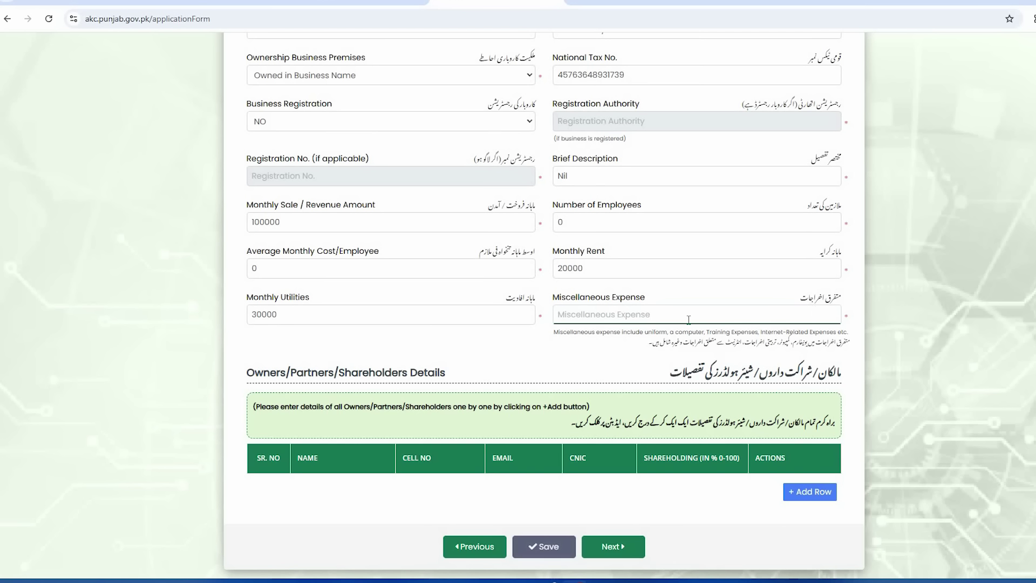
type("5000")
scroll(682, 345, "up", 1)
scroll(675, 378, "down", 2)
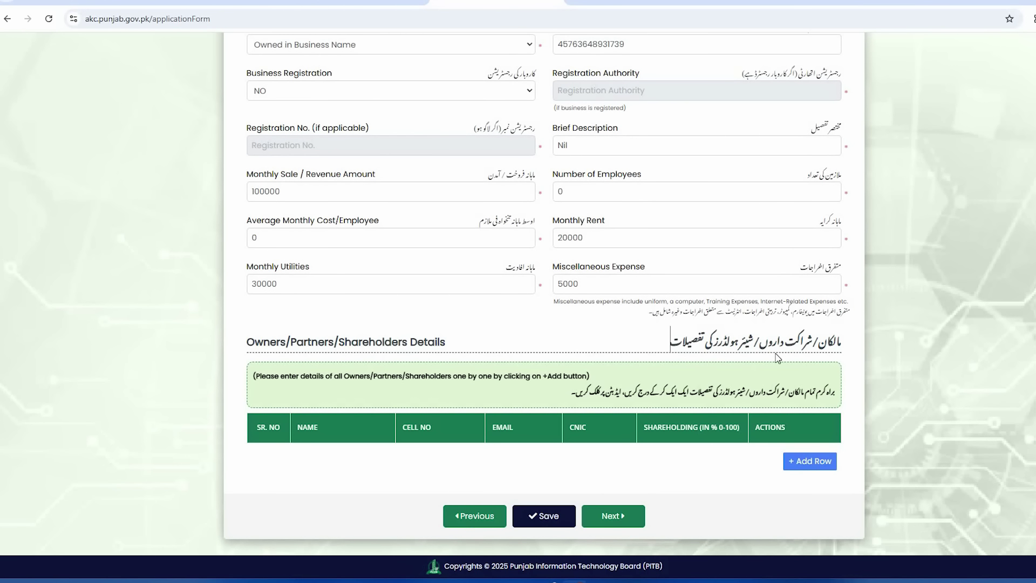
Step: Add and then remove an empty owner row, and save the business details
left_click(810, 461)
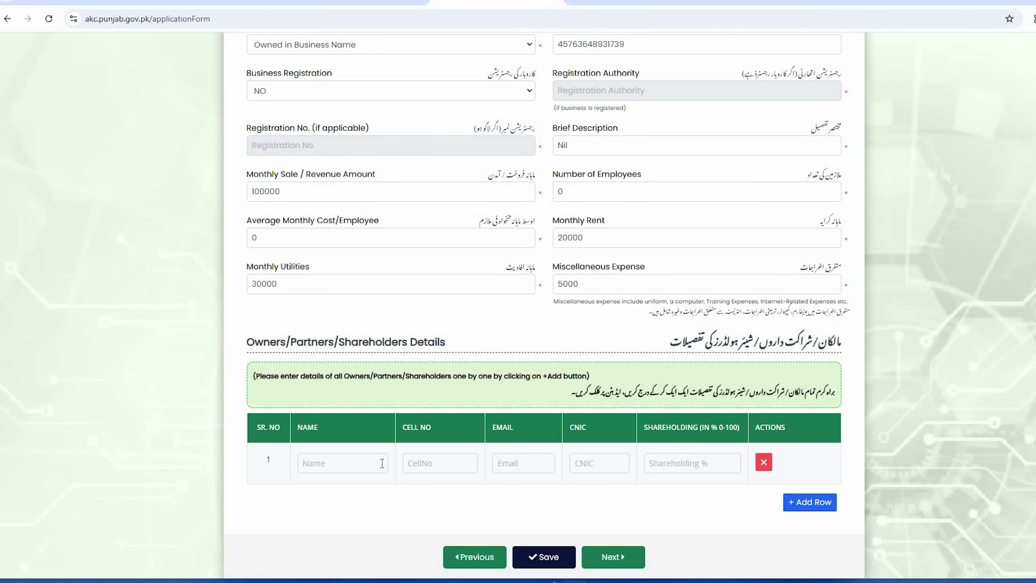
left_click(355, 463)
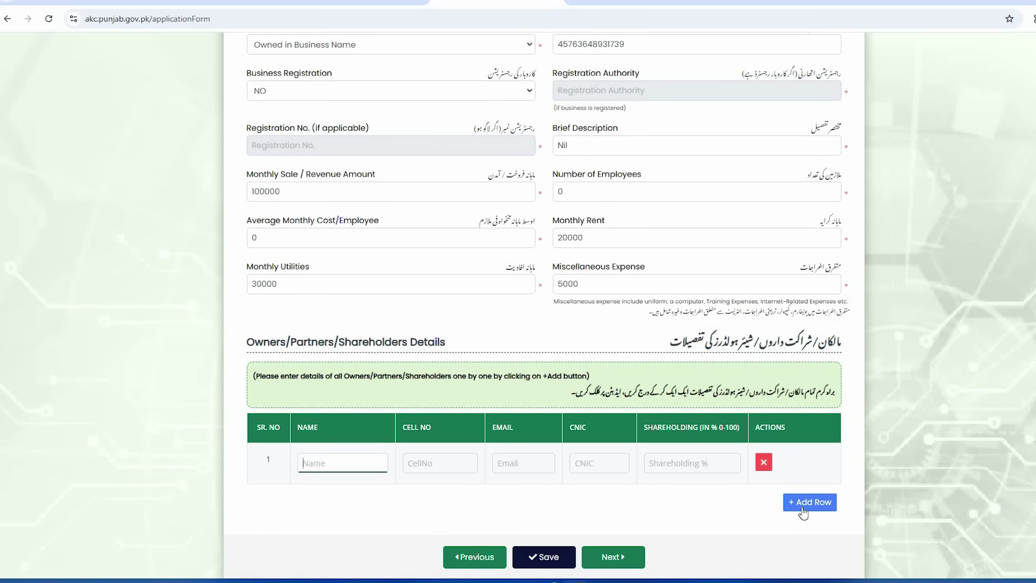
left_click(765, 464)
left_click(542, 516)
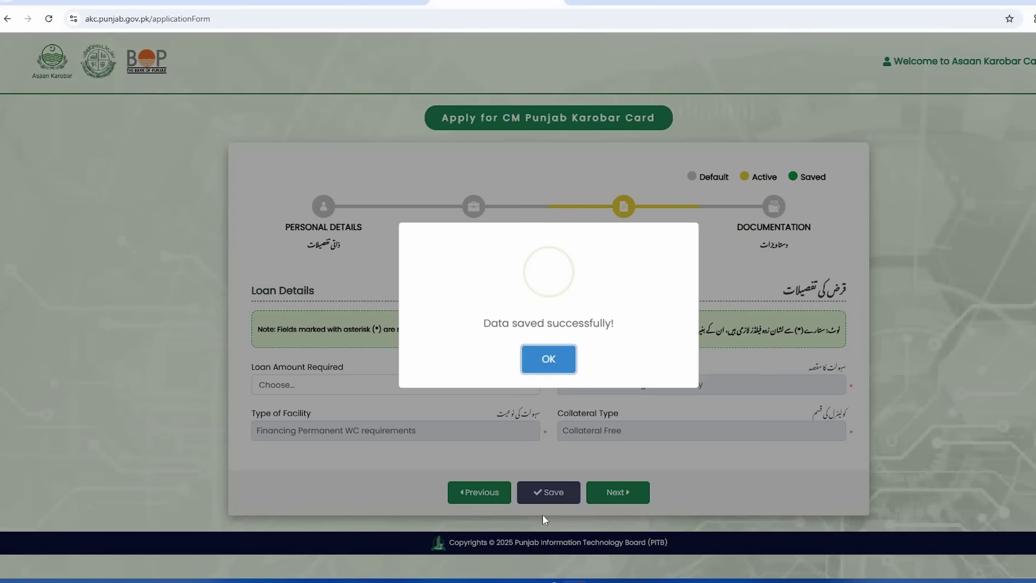
Step: Dismiss the confirmation, pick a 1,000,000 loan amount, and save the loan details
left_click(562, 367)
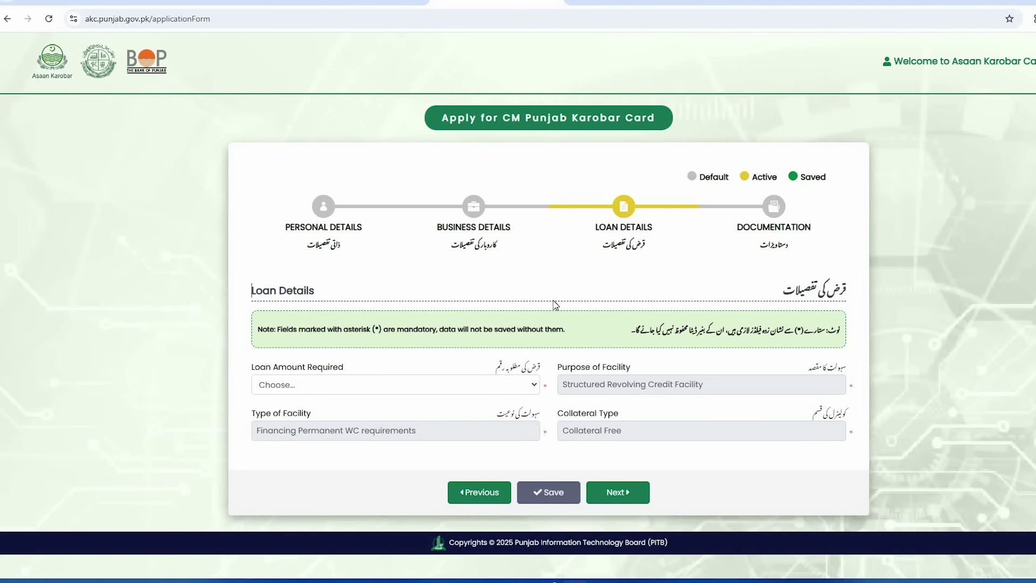
left_click(485, 392)
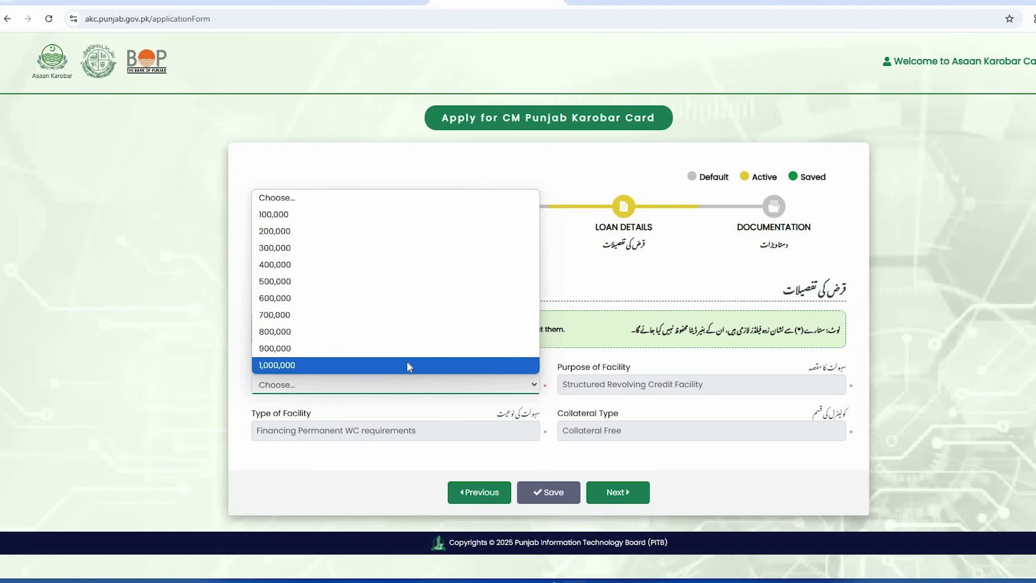
left_click(371, 365)
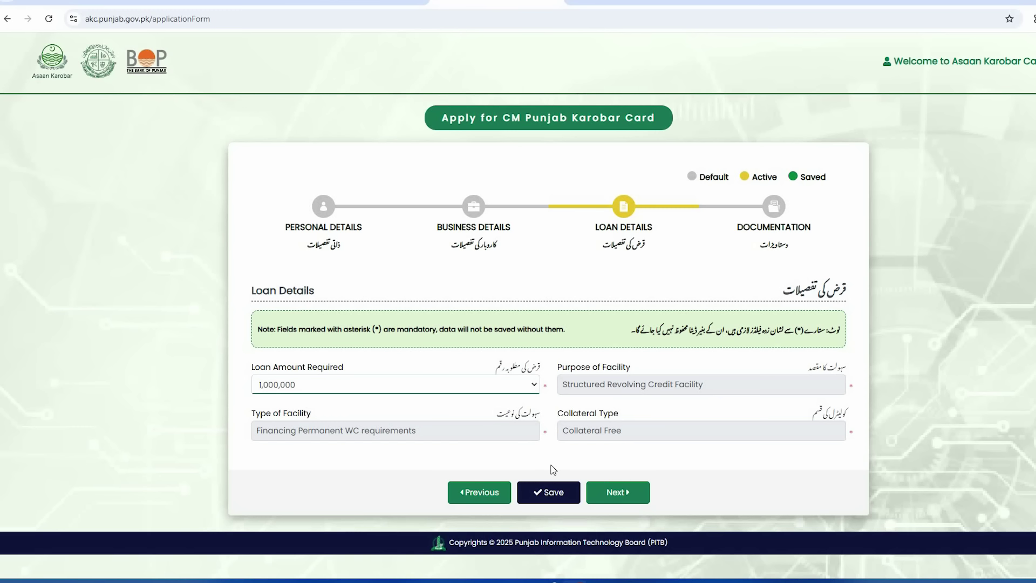
left_click(552, 489)
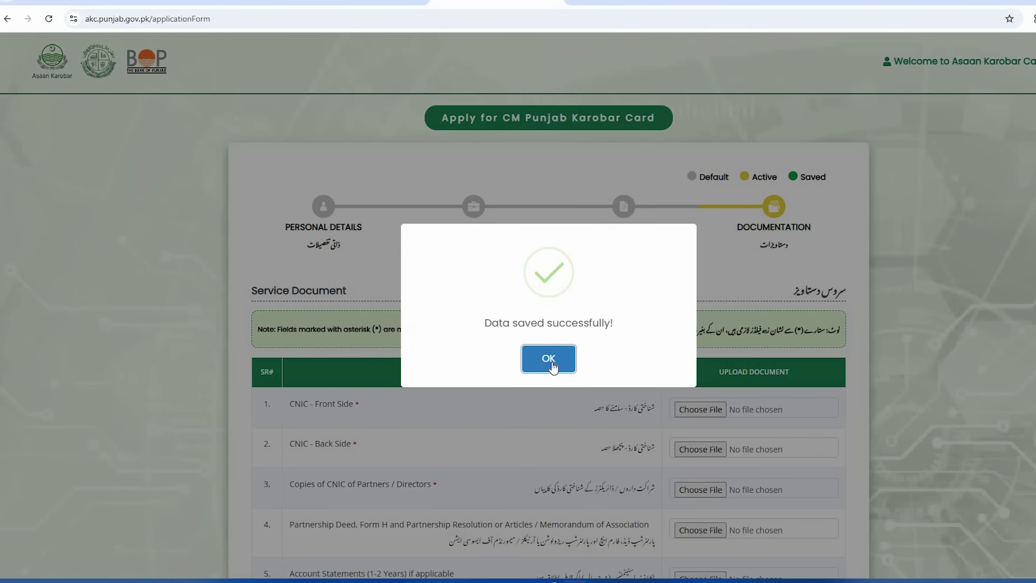
Step: Dismiss the Data saved successfully dialog and review the five required service documents
left_click(550, 360)
scroll(564, 413, "down", 1)
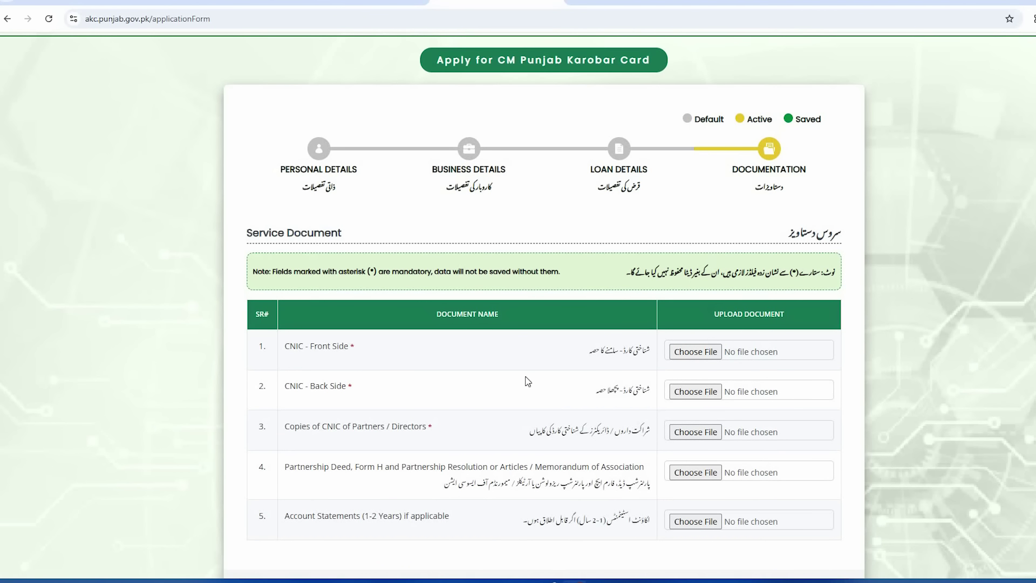
scroll(539, 403, "down", 1)
scroll(509, 394, "up", 2)
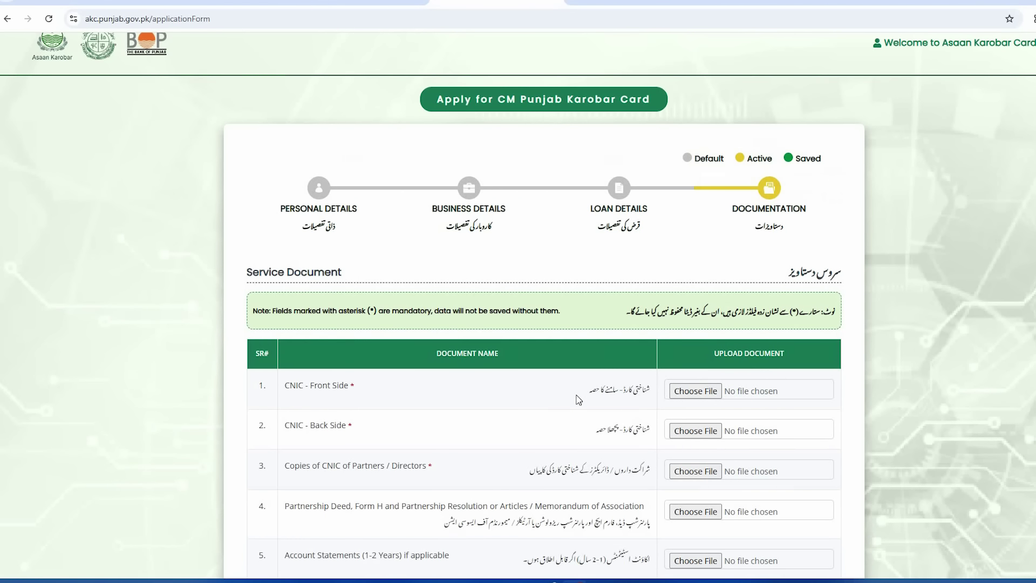
left_click_drag(649, 388, 634, 388)
left_click_drag(650, 427, 630, 428)
scroll(565, 446, "down", 1)
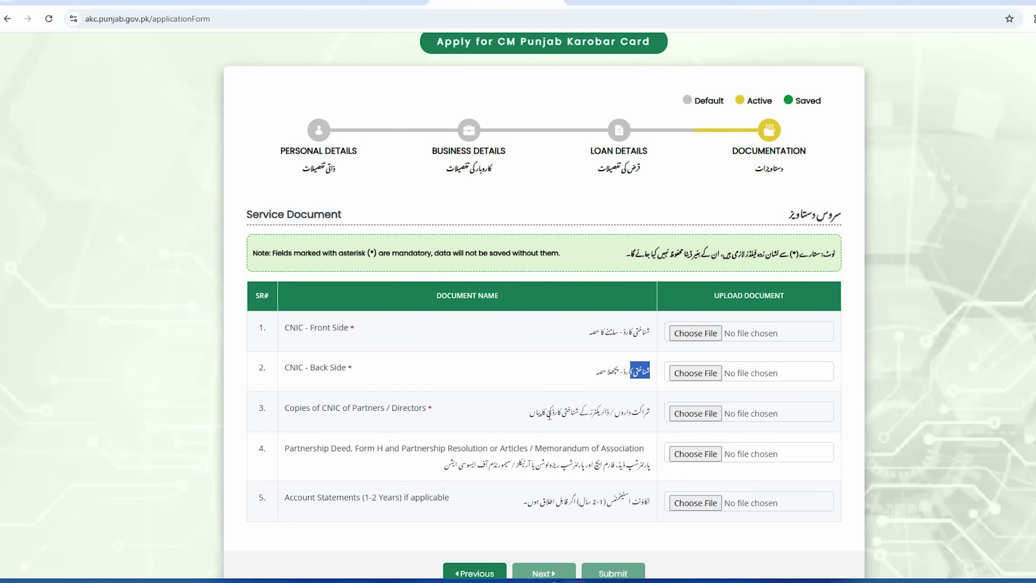
left_click_drag(546, 413, 598, 420)
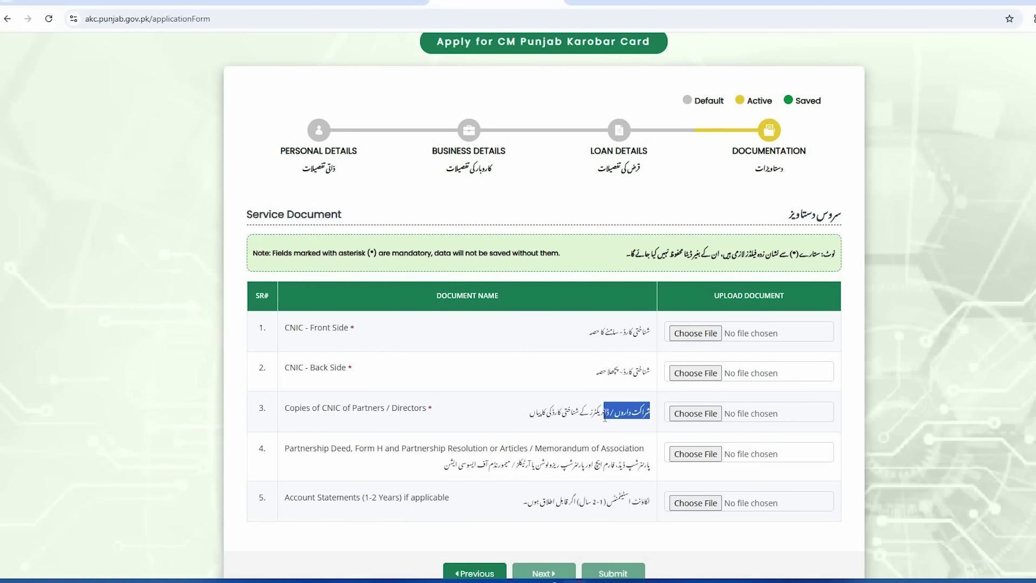
left_click(619, 447)
scroll(588, 437, "down", 1)
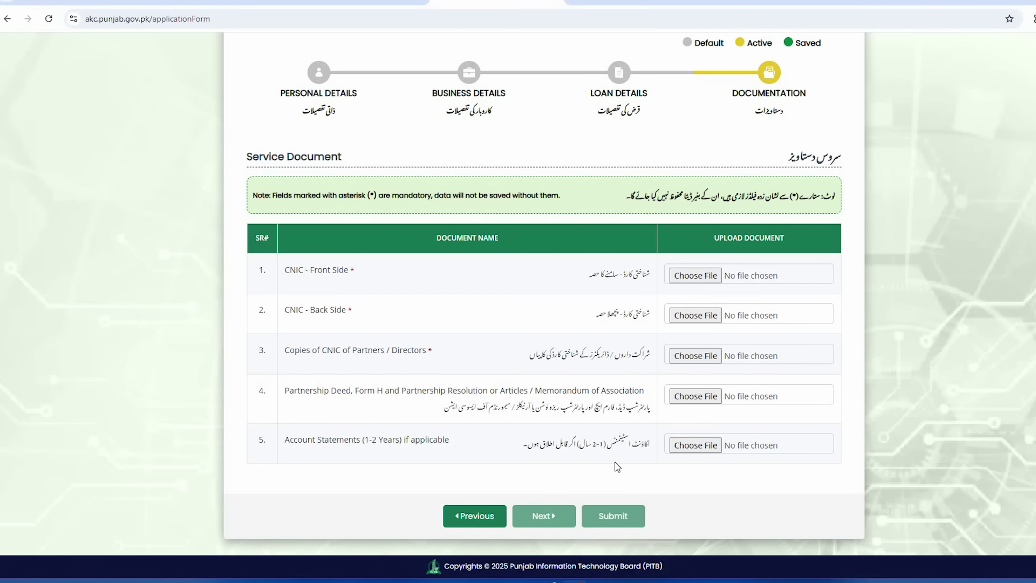
left_click_drag(639, 444, 534, 444)
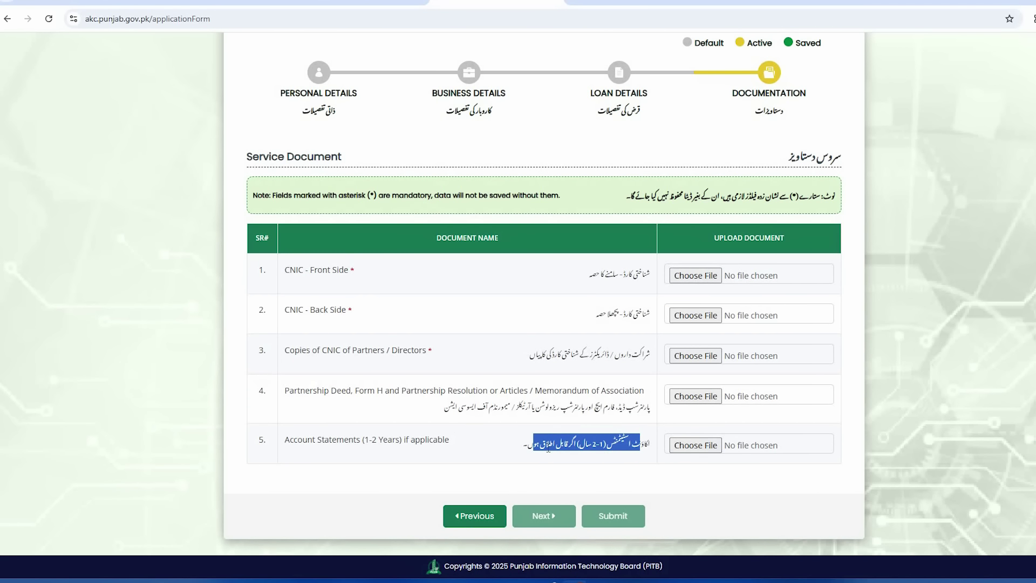
left_click(549, 444)
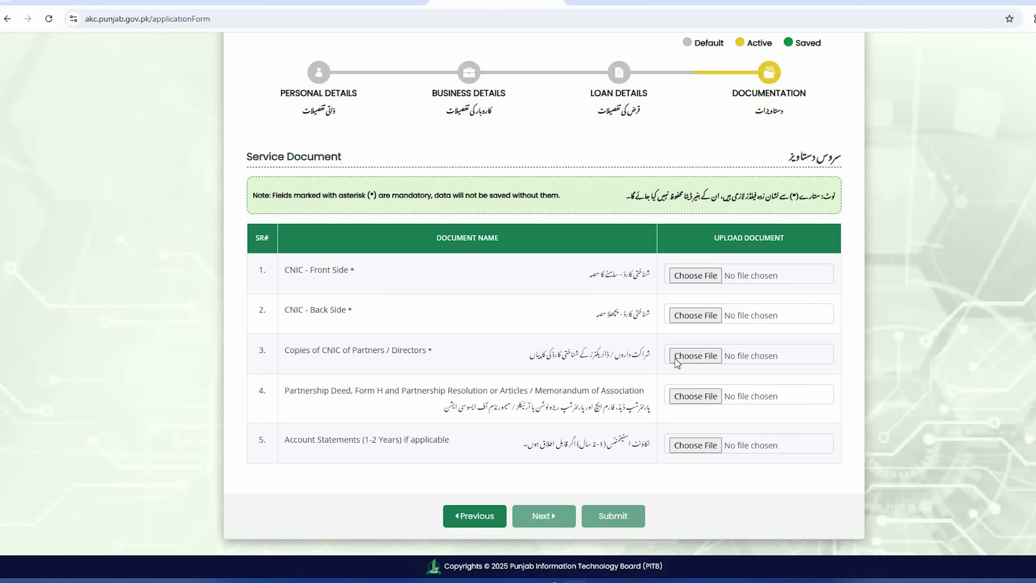